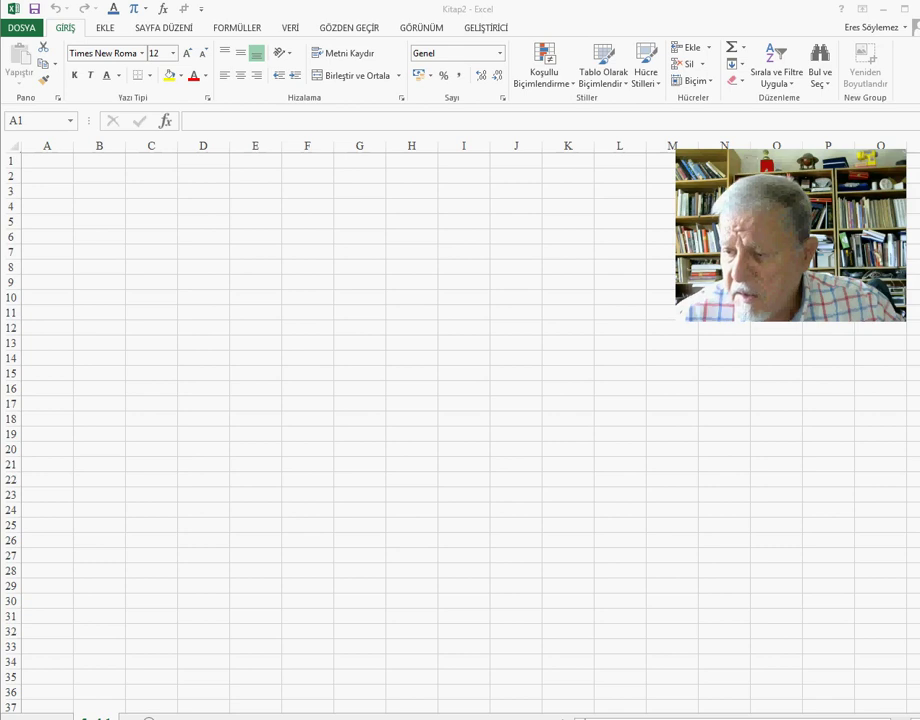
Copy cell G2 and try pasting the clipboard contents there from the Paste menu.
click(359, 178)
right_click(360, 178)
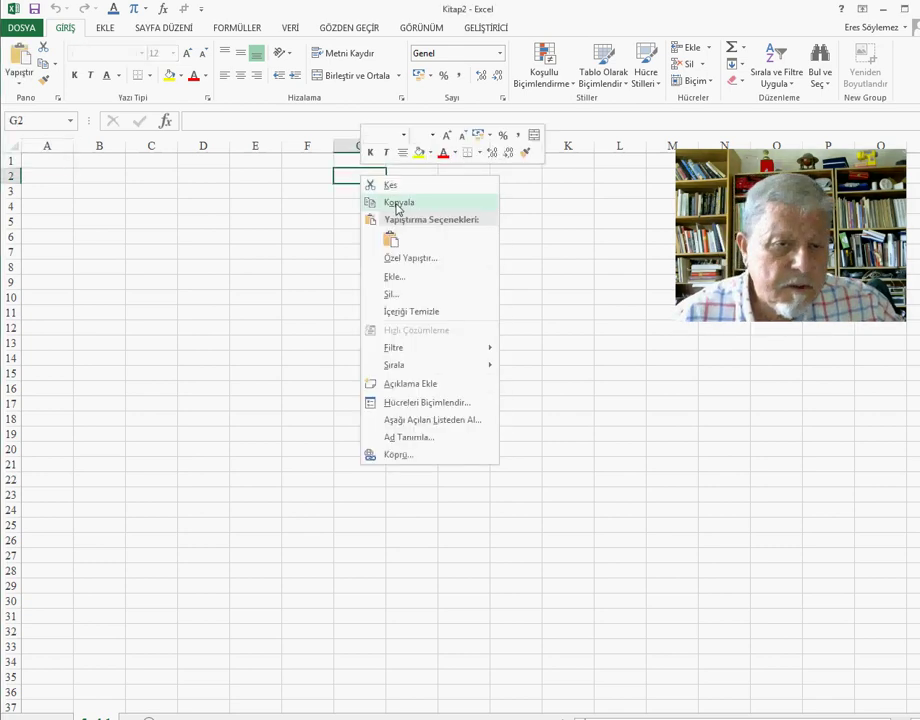
click(390, 202)
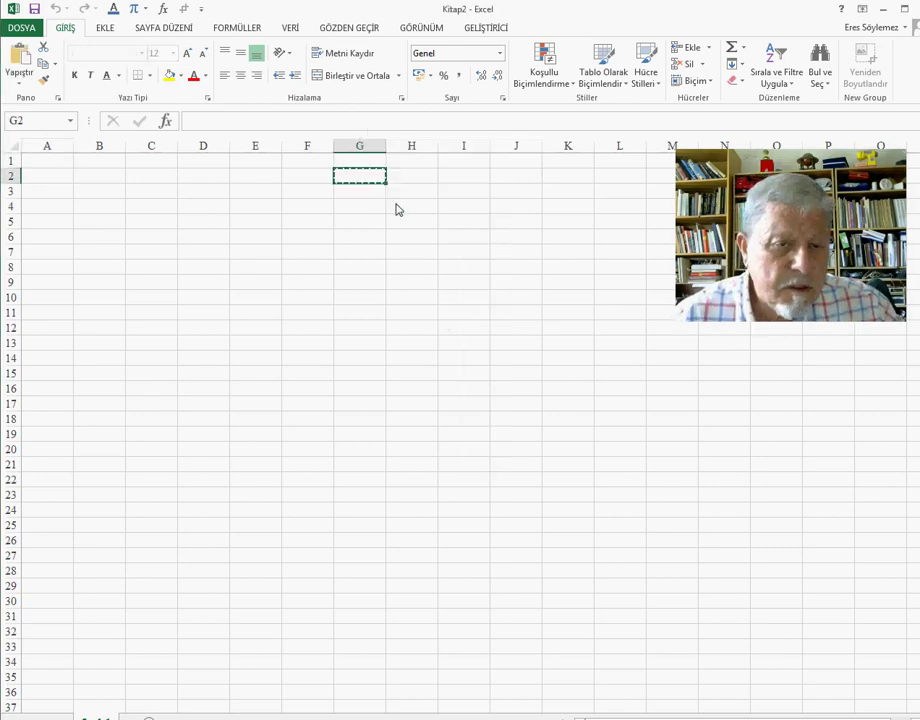
click(19, 58)
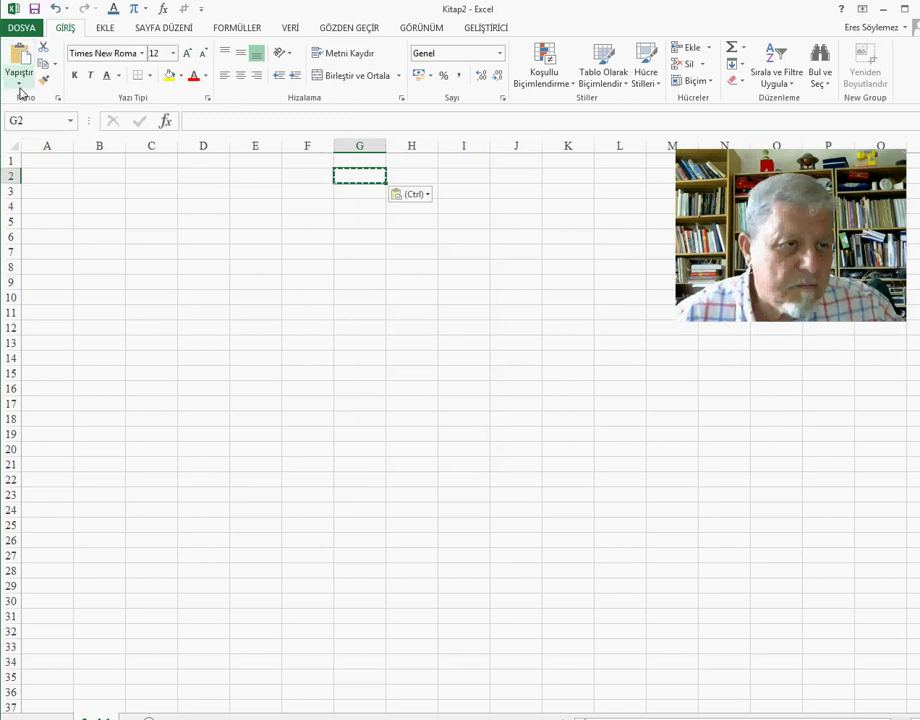
click(19, 82)
click(17, 119)
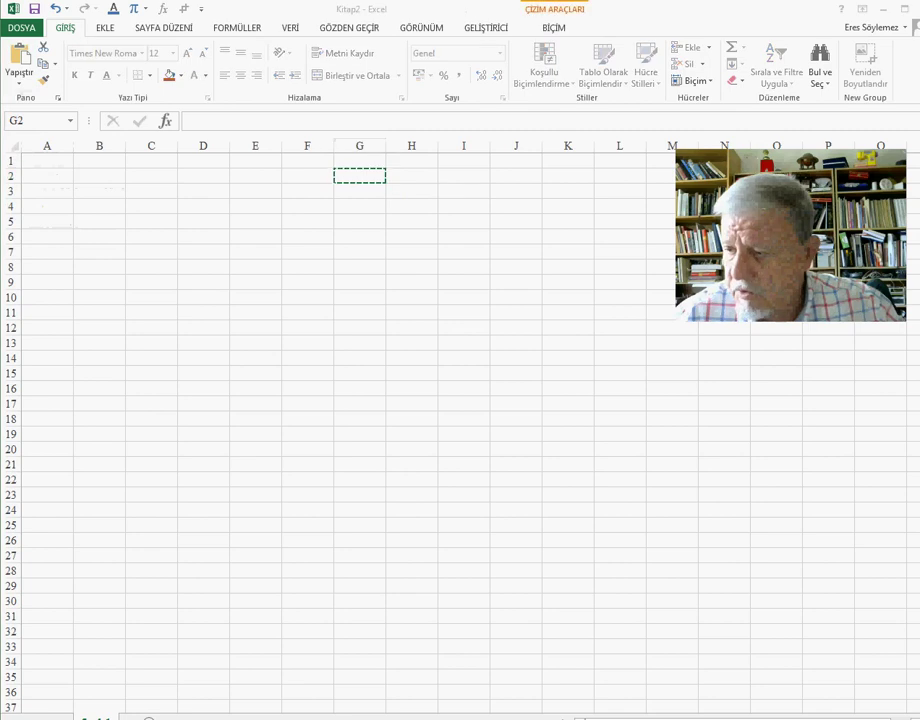
Paste the velocity equation picture at cell H2 and deselect it.
right_click(412, 177)
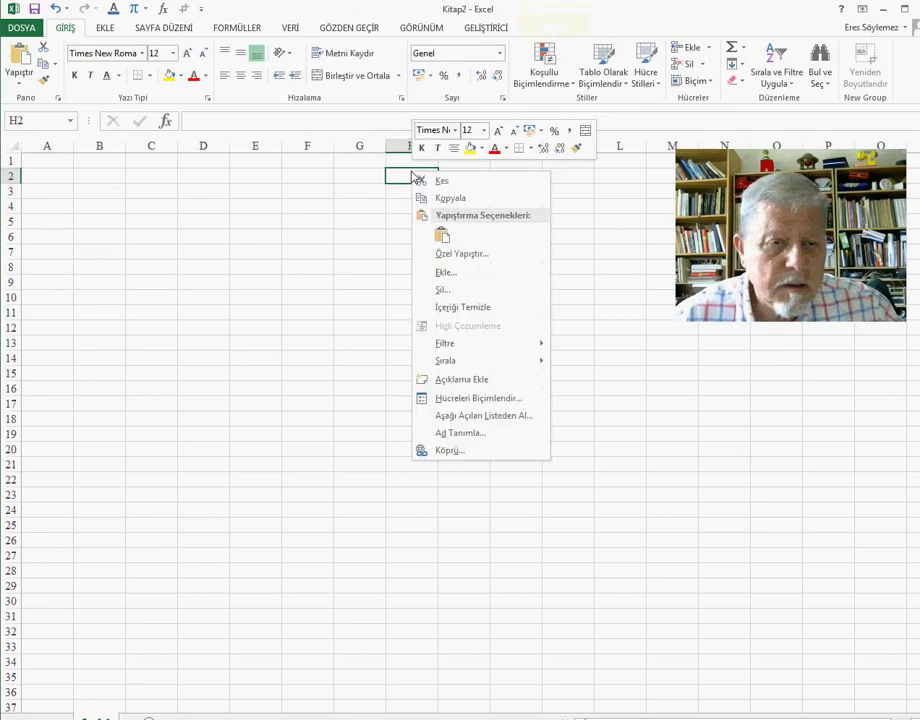
click(442, 236)
click(523, 275)
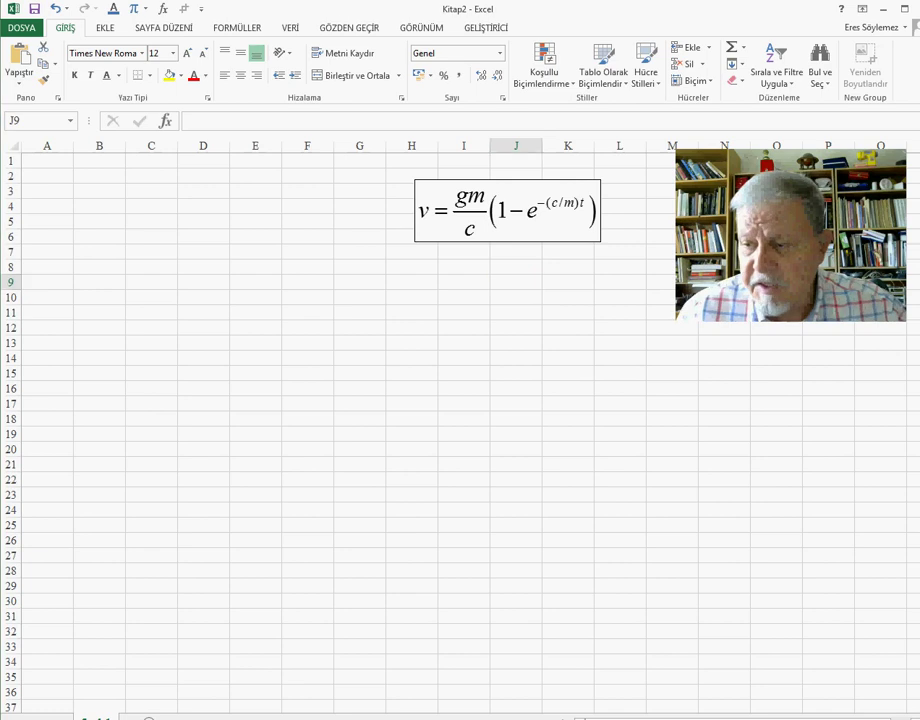
Paste the constants table at H8: g 9,81 m/s2, m 79 kg, c 12.5 kg/s, t 5 saniye.
click(507, 210)
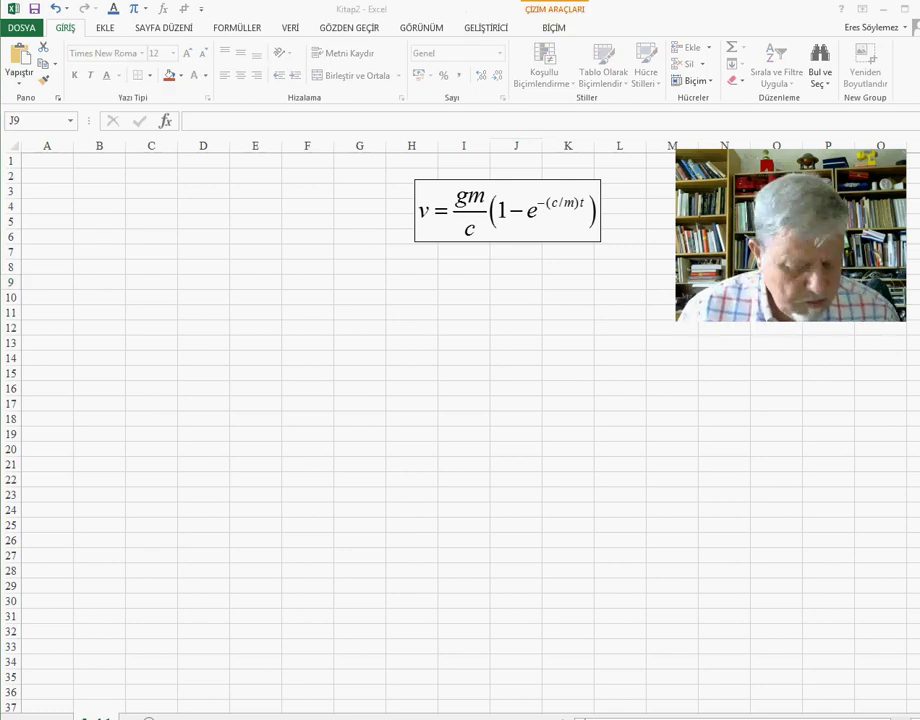
click(427, 264)
key(ctrl+v)
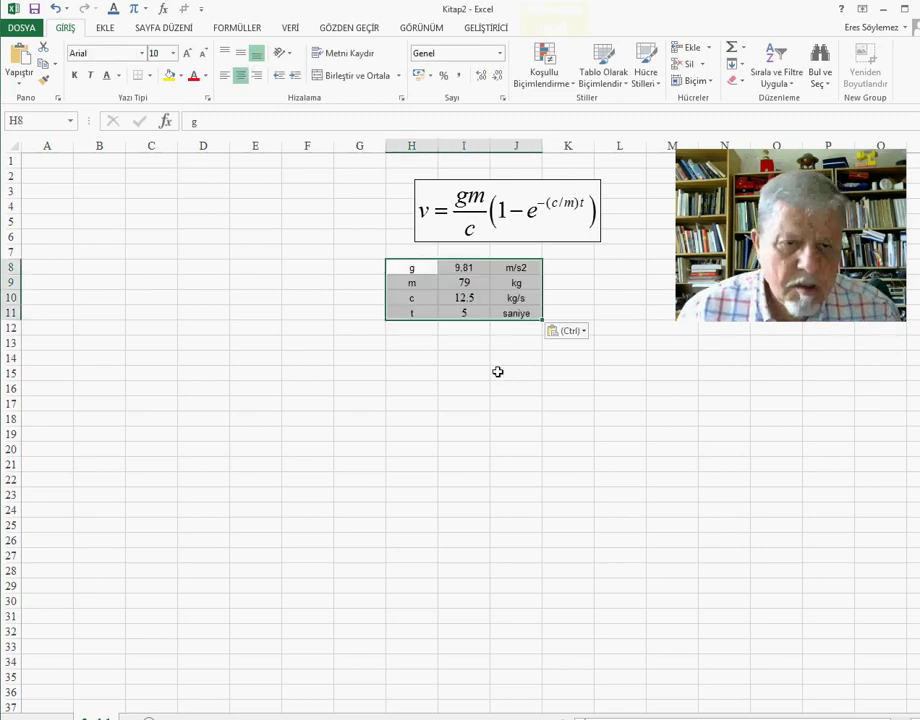
click(497, 376)
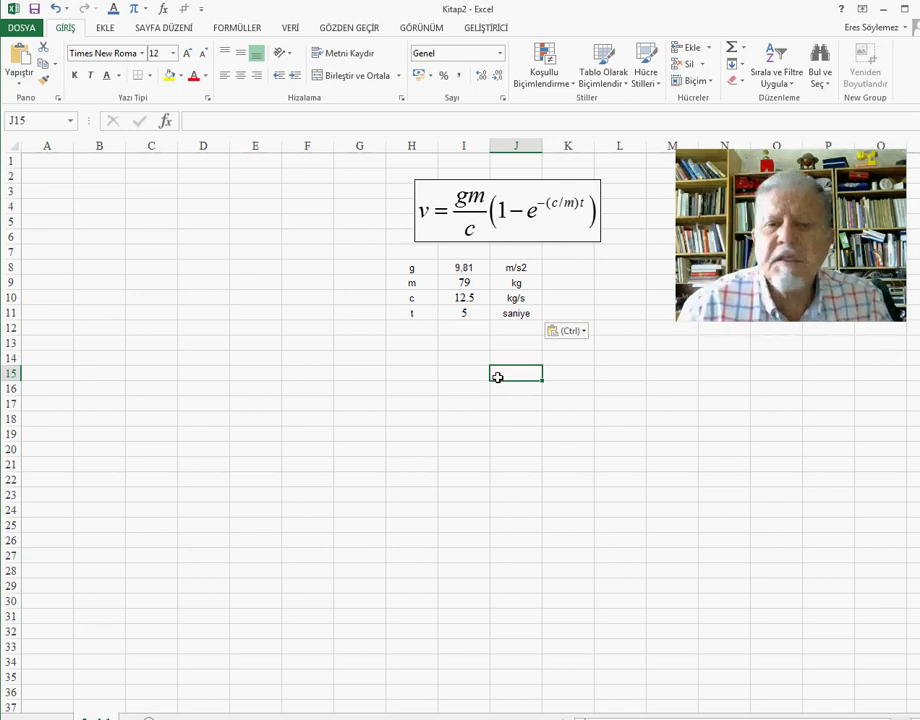
click(413, 346)
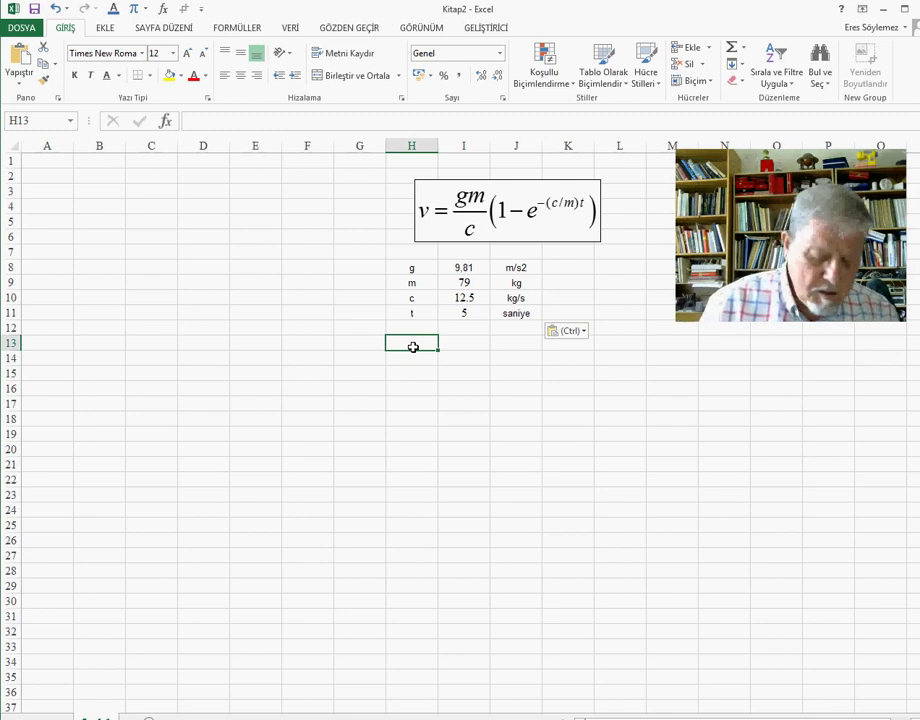
Type the formula start =9.81*79/12.5*(1- into H13.
text(=)
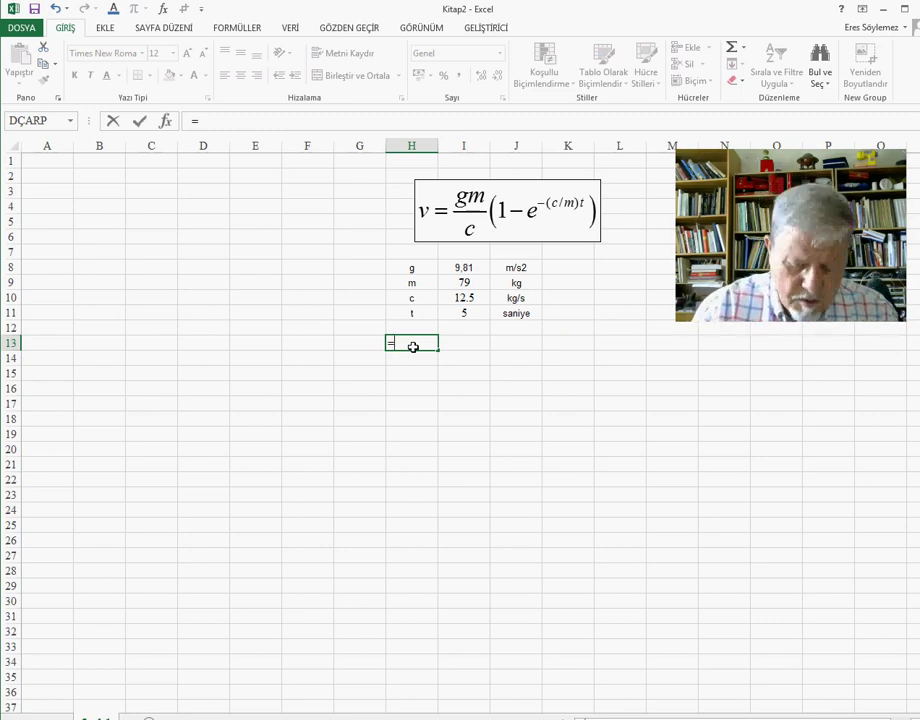
text(9.)
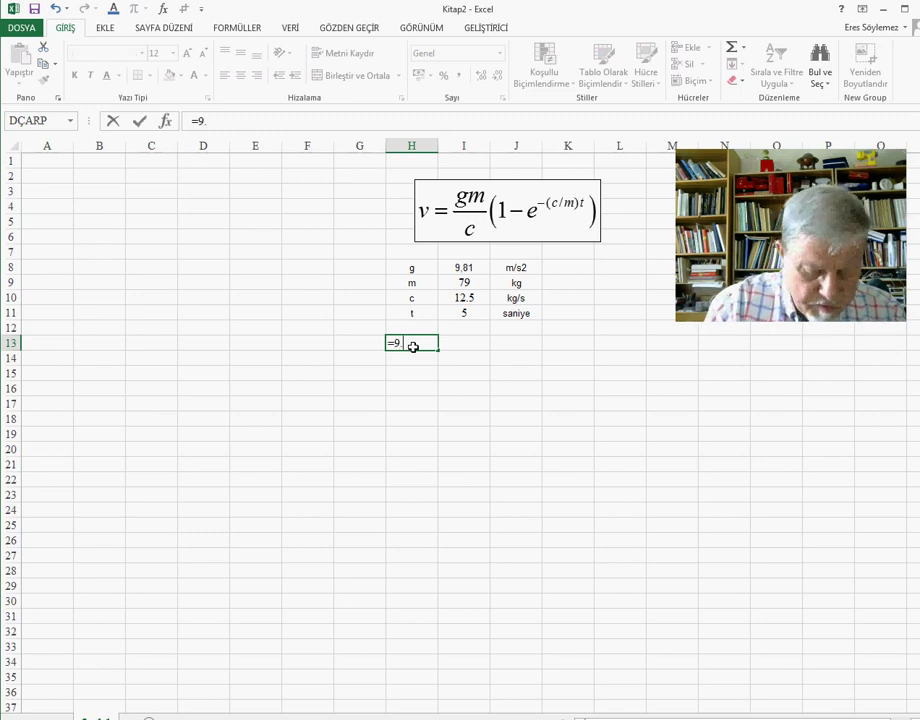
text(81)
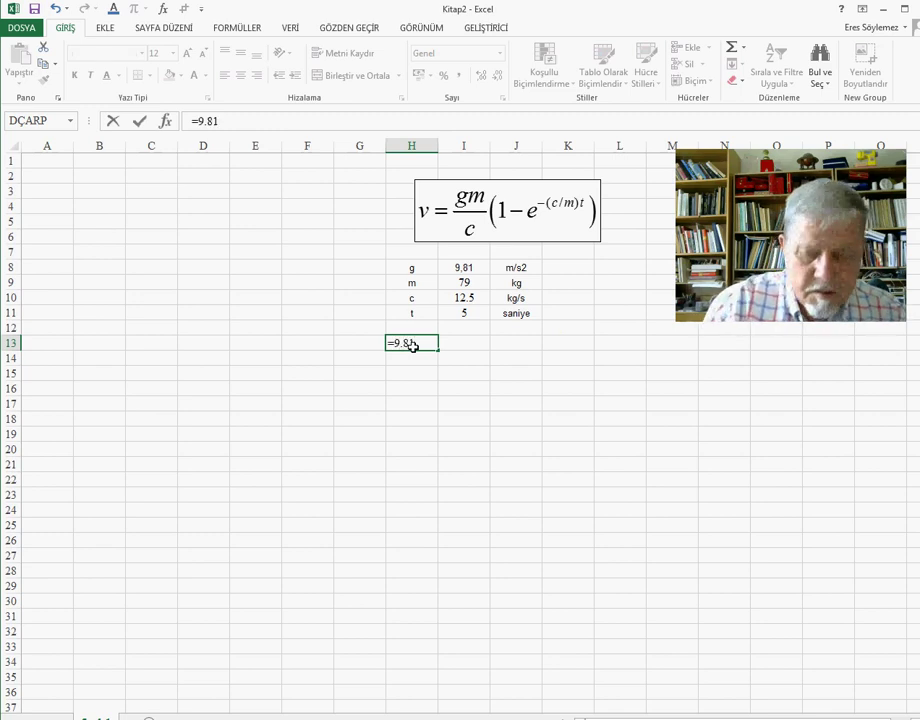
text(*7)
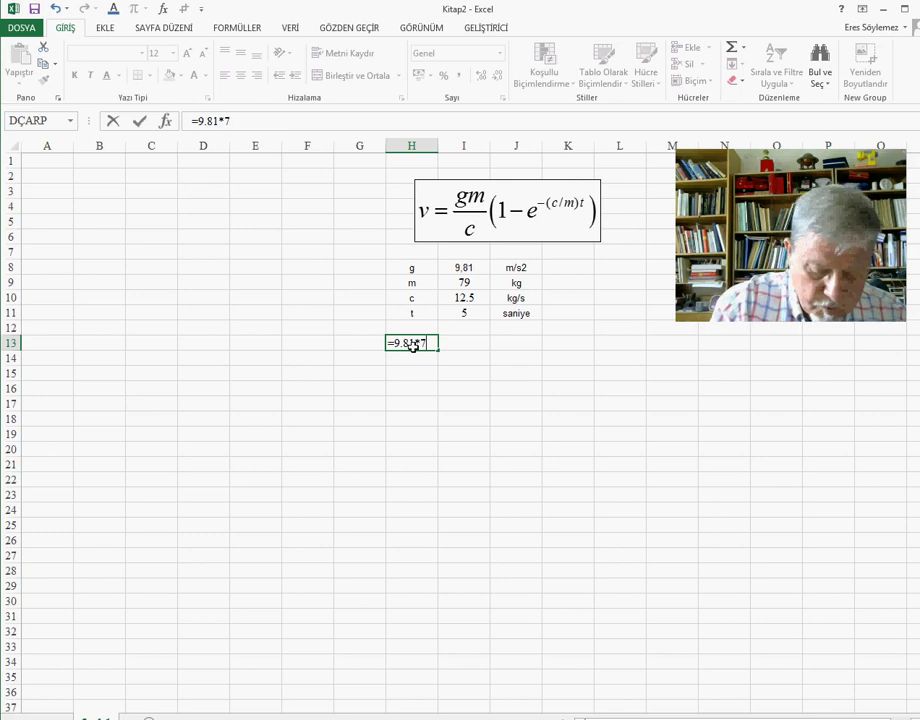
text(9/)
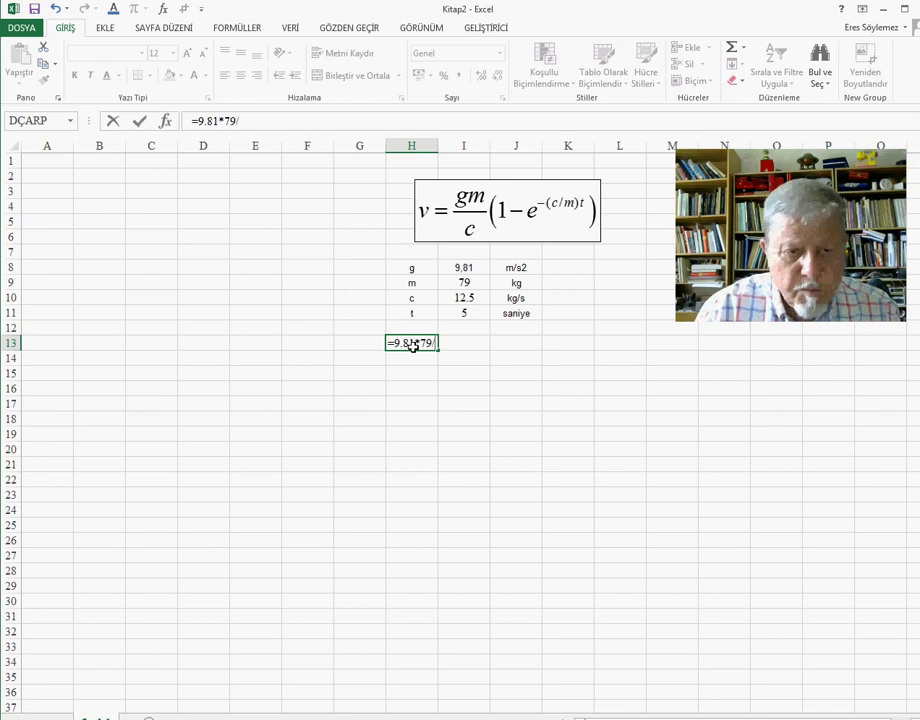
text(12.5)
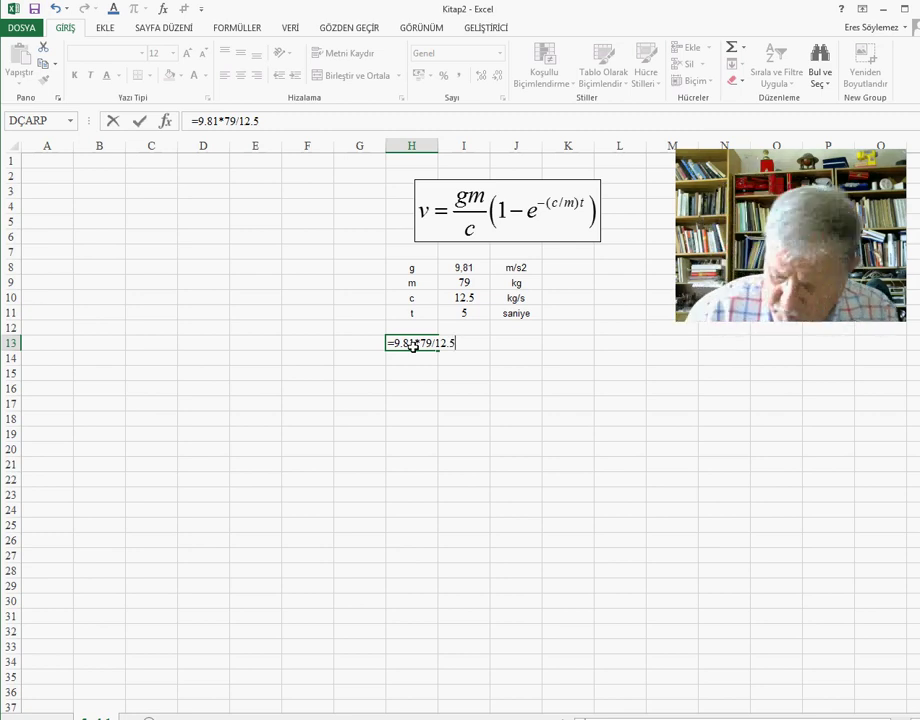
text(*()
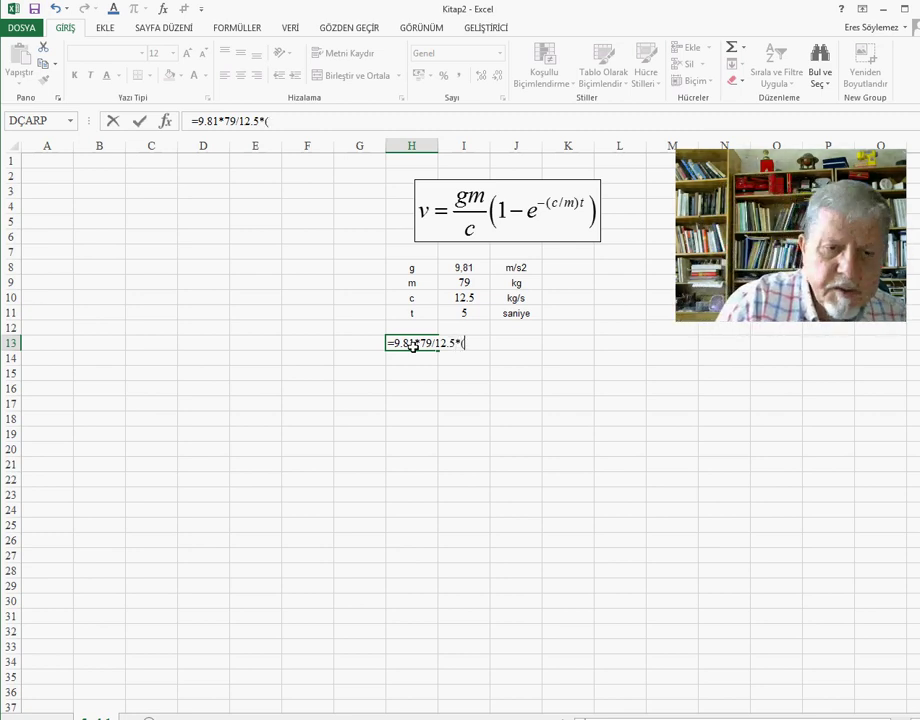
text(1)
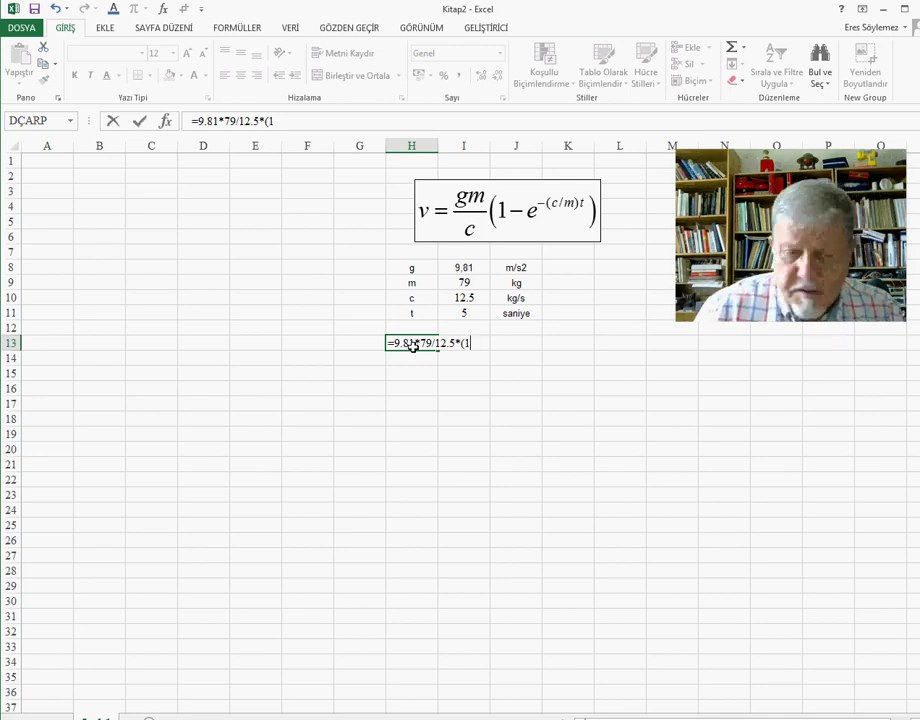
text(-)
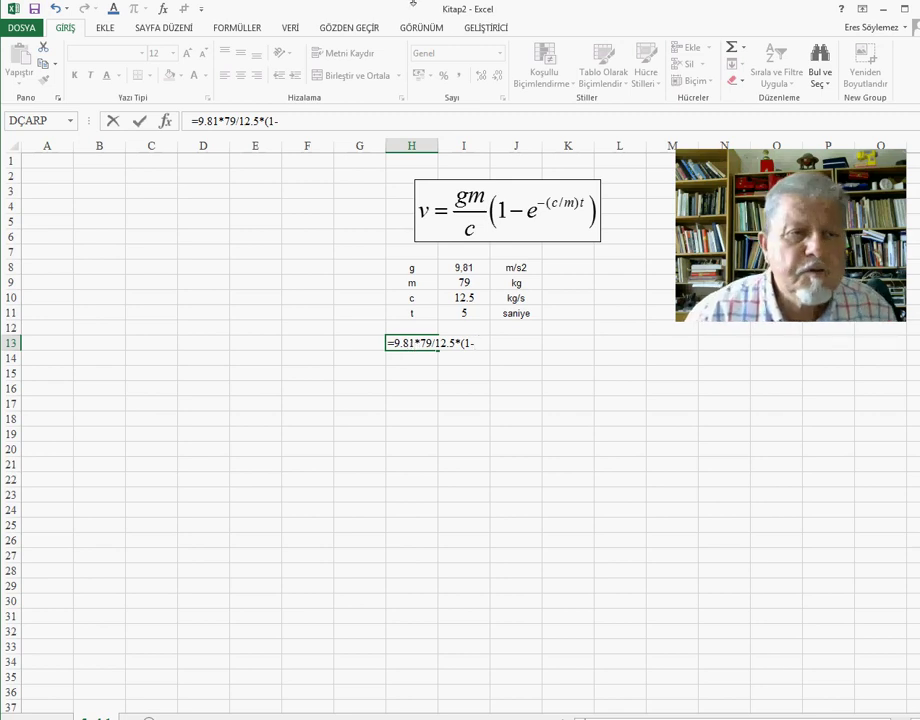
Find and select the ÜS exponential function in the Matematik ve Trigonometri category.
click(236, 27)
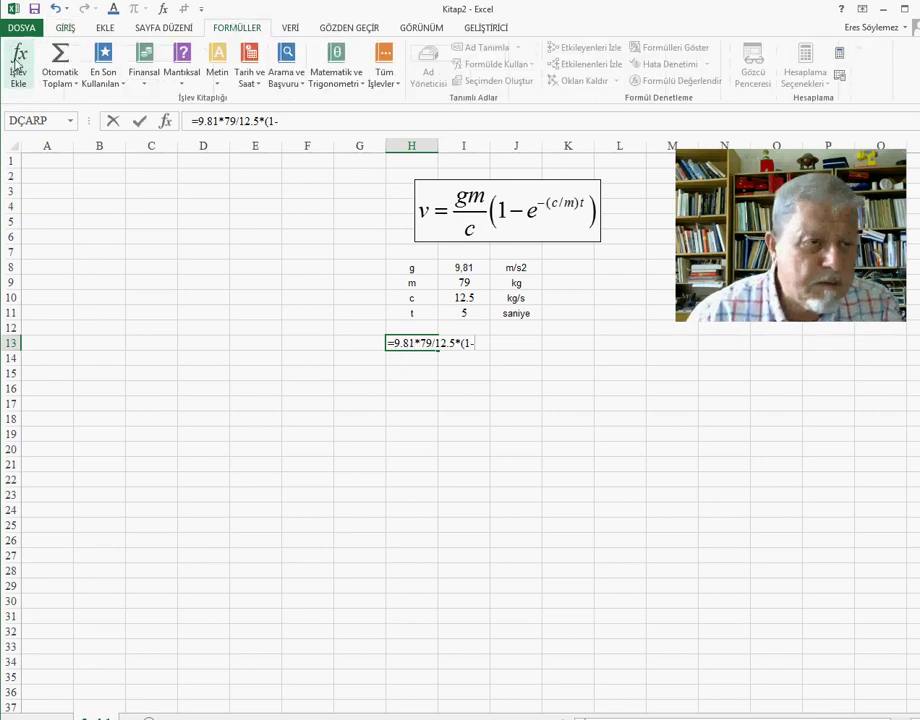
click(16, 62)
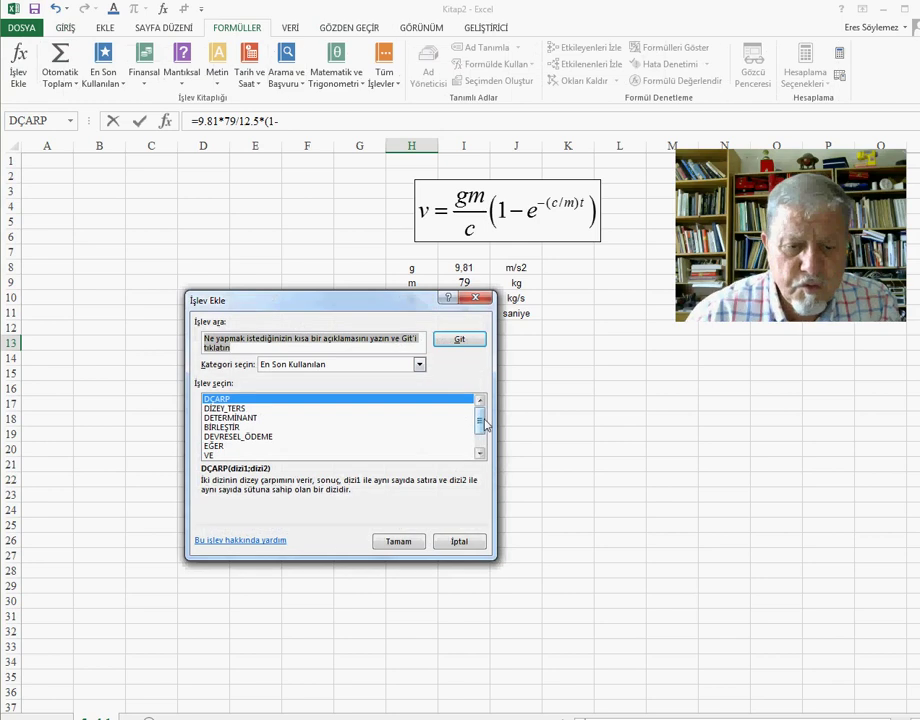
drag(481, 423, 480, 432)
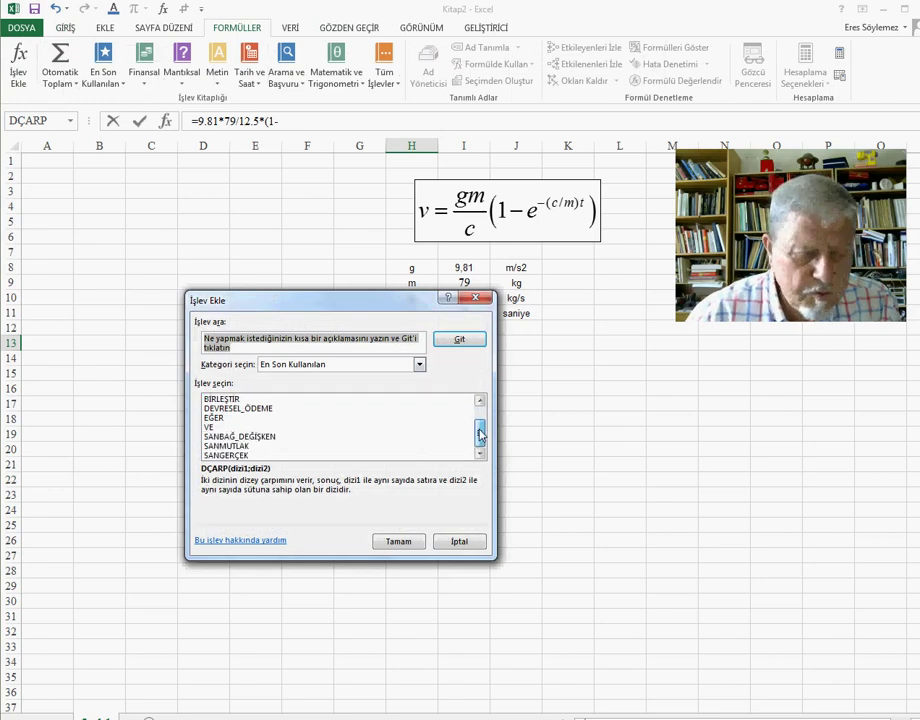
click(419, 364)
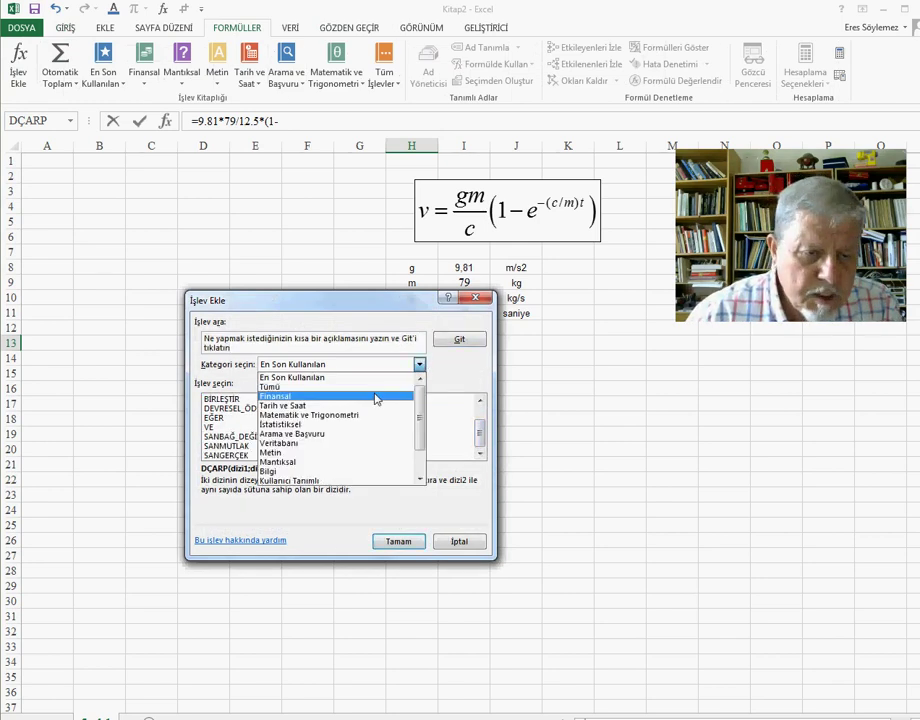
click(310, 414)
drag(479, 415, 481, 455)
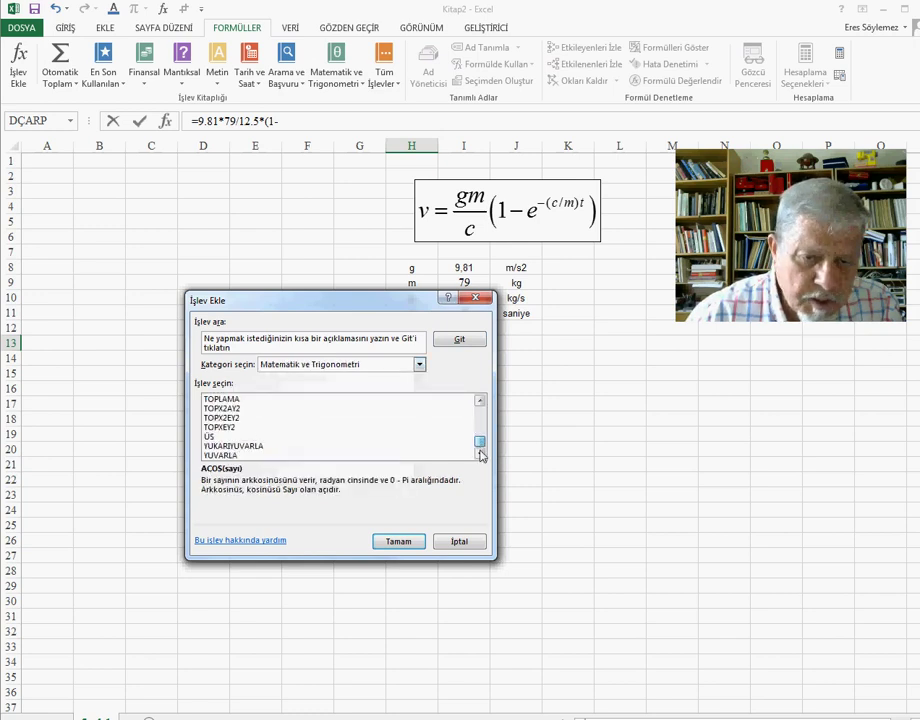
click(218, 427)
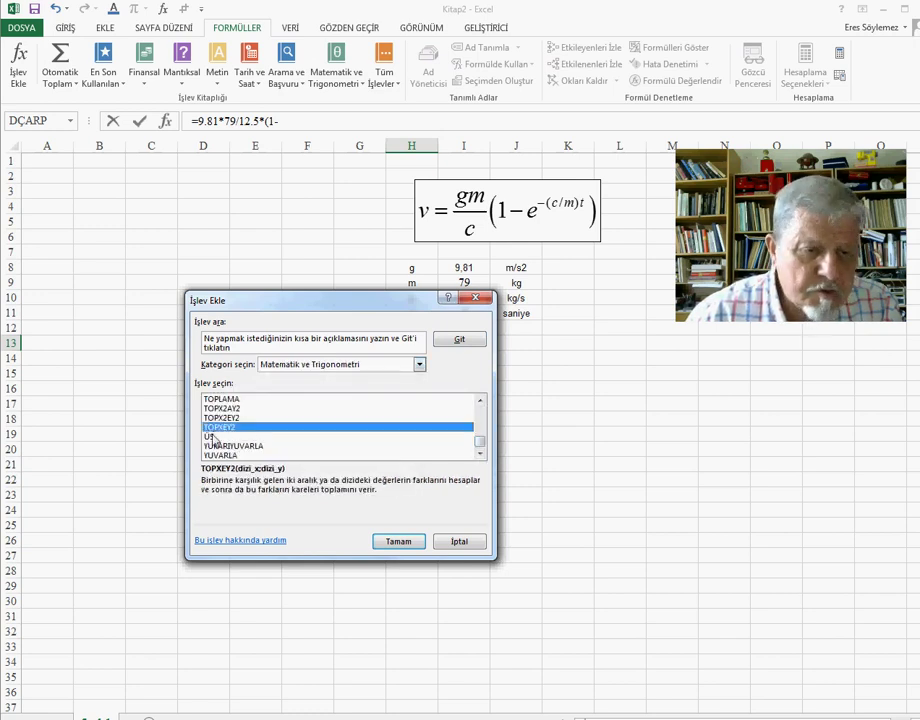
click(212, 438)
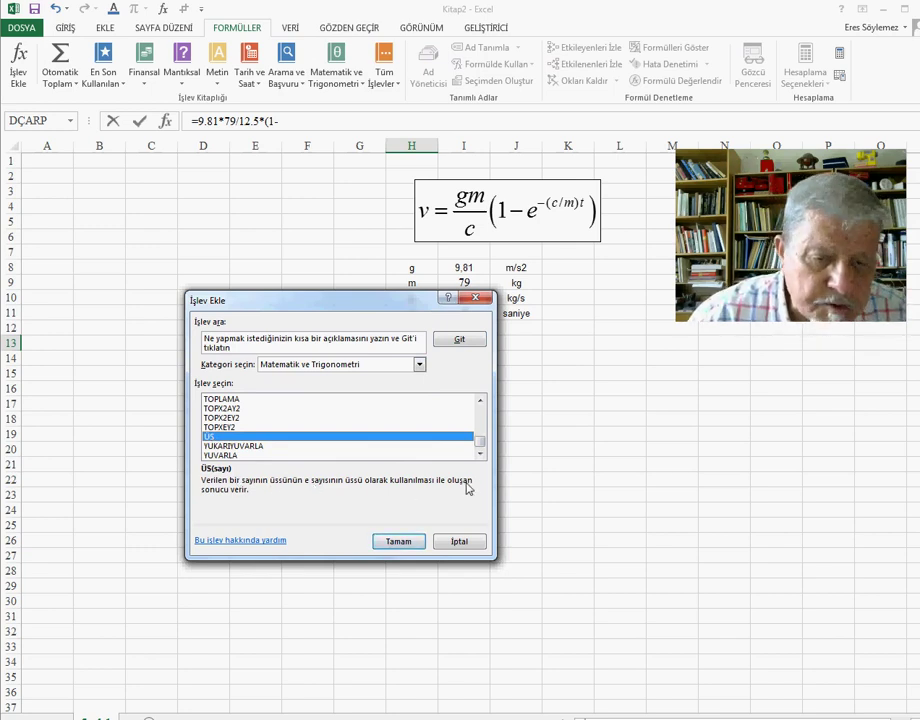
Insert ÜS with argument -(12.5/79)*t and dismiss the missing-parenthesis warning.
click(400, 541)
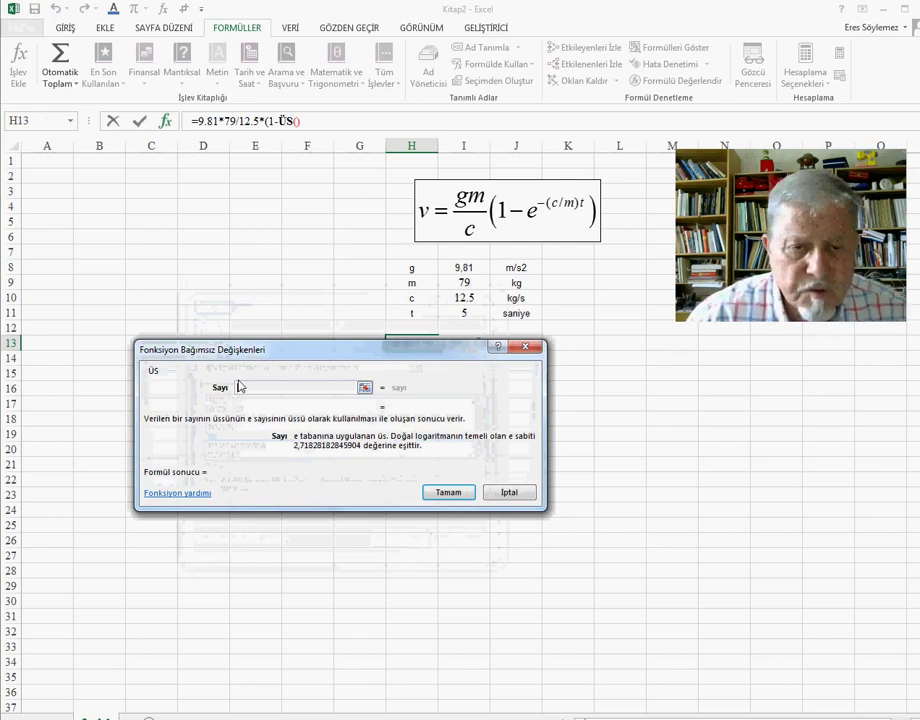
text(-()
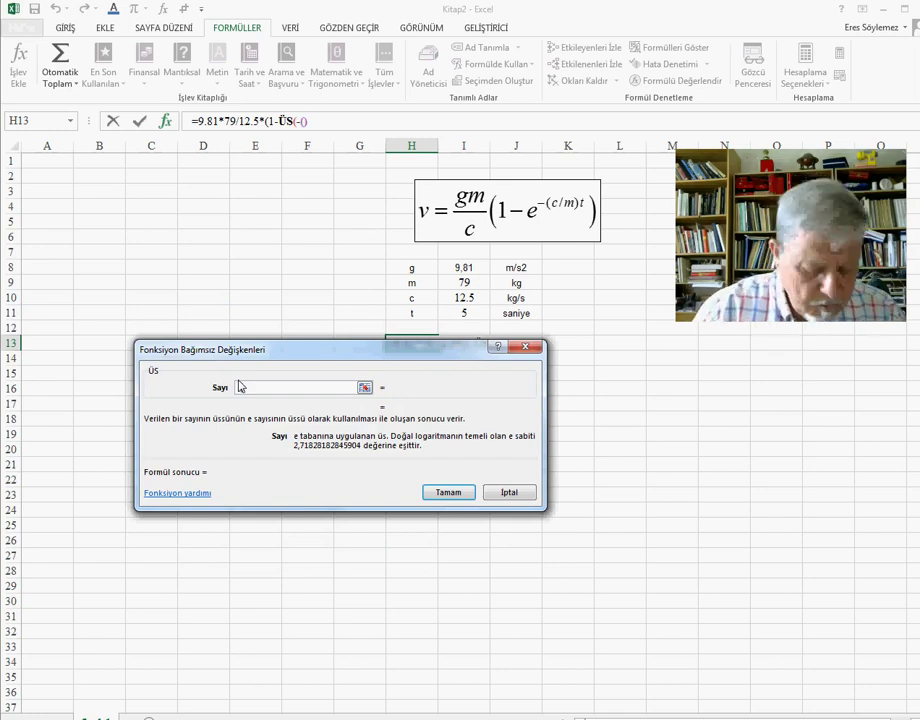
text(12.5/)
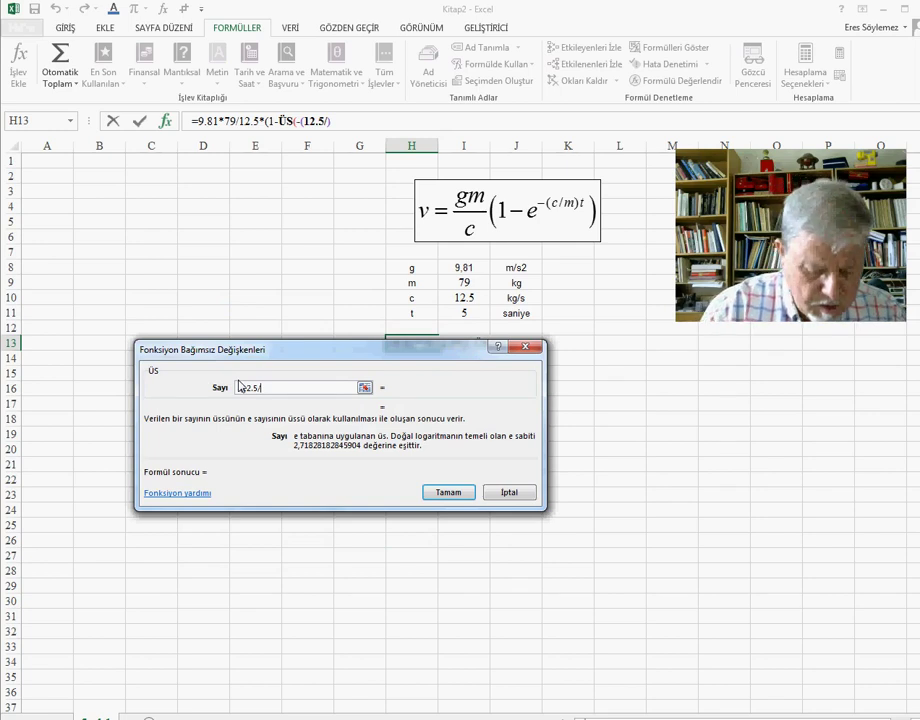
text(79))
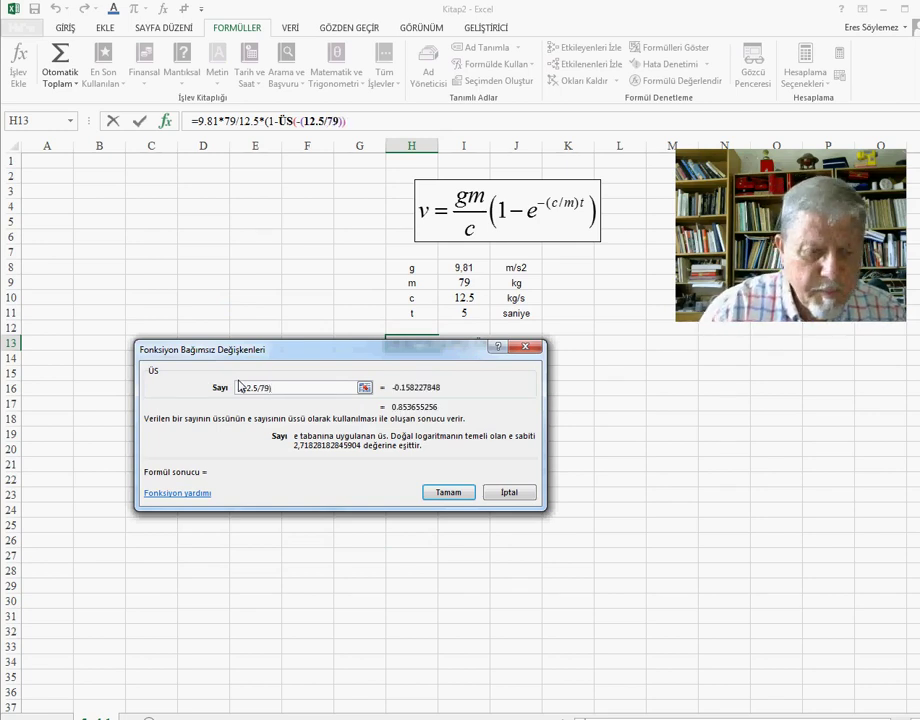
text(*)
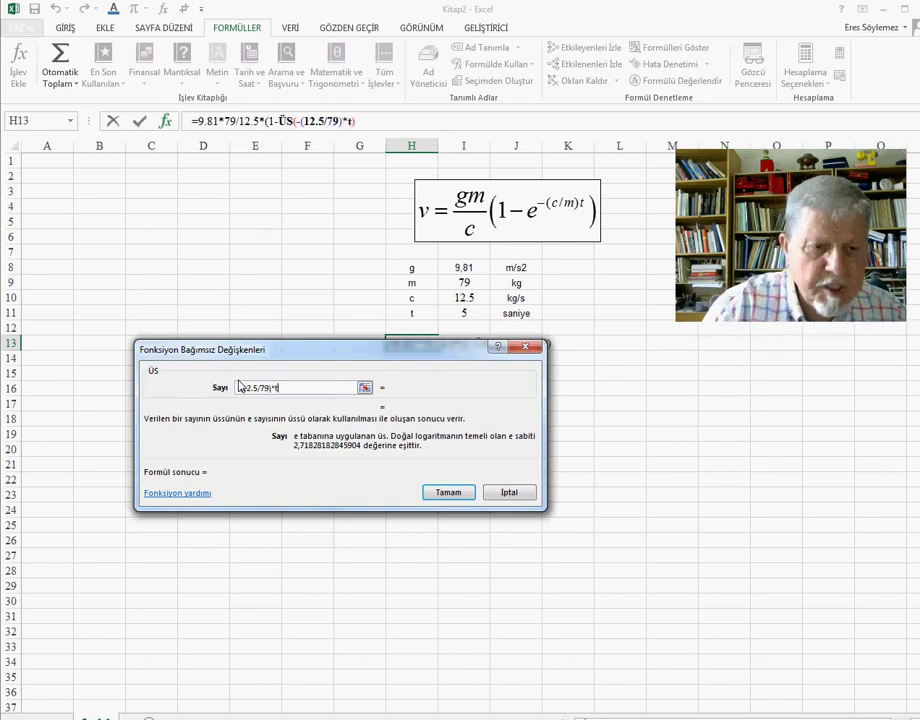
click(452, 493)
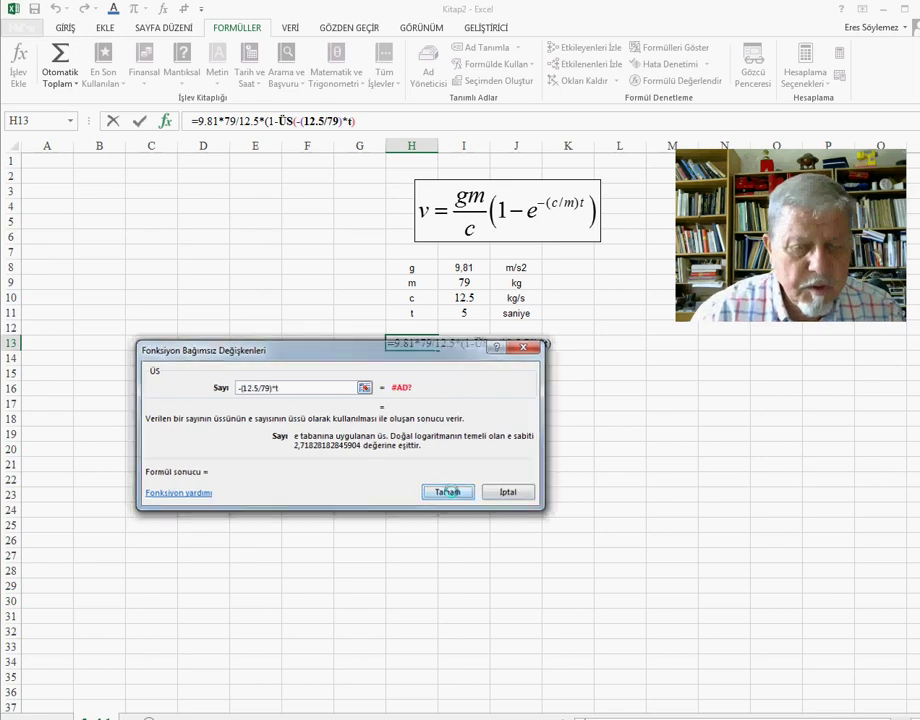
click(489, 408)
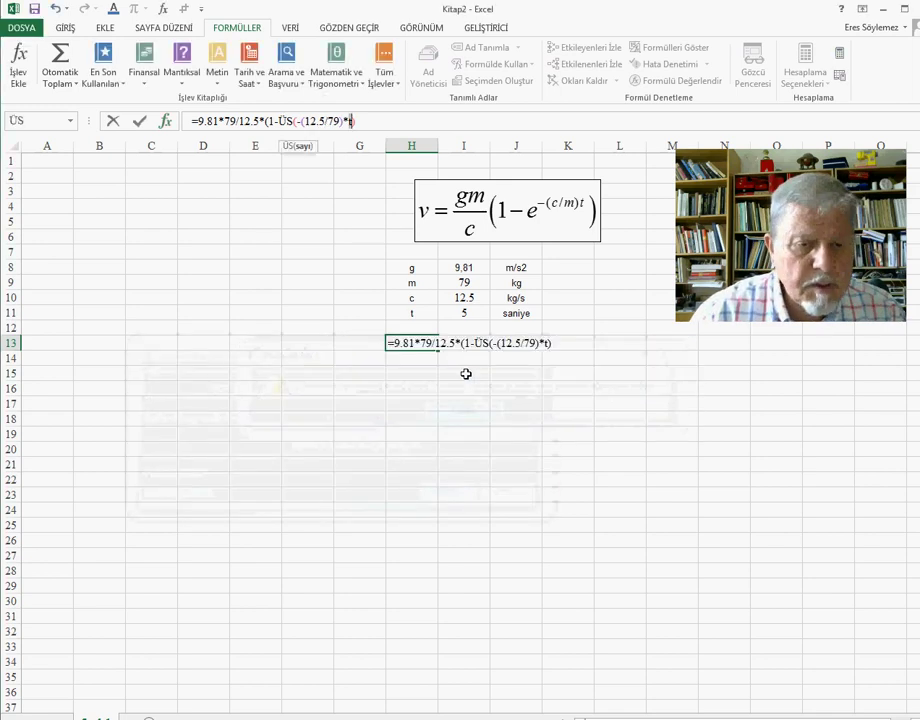
Add the closing parenthesis to the H13 formula and commit it.
click(380, 121)
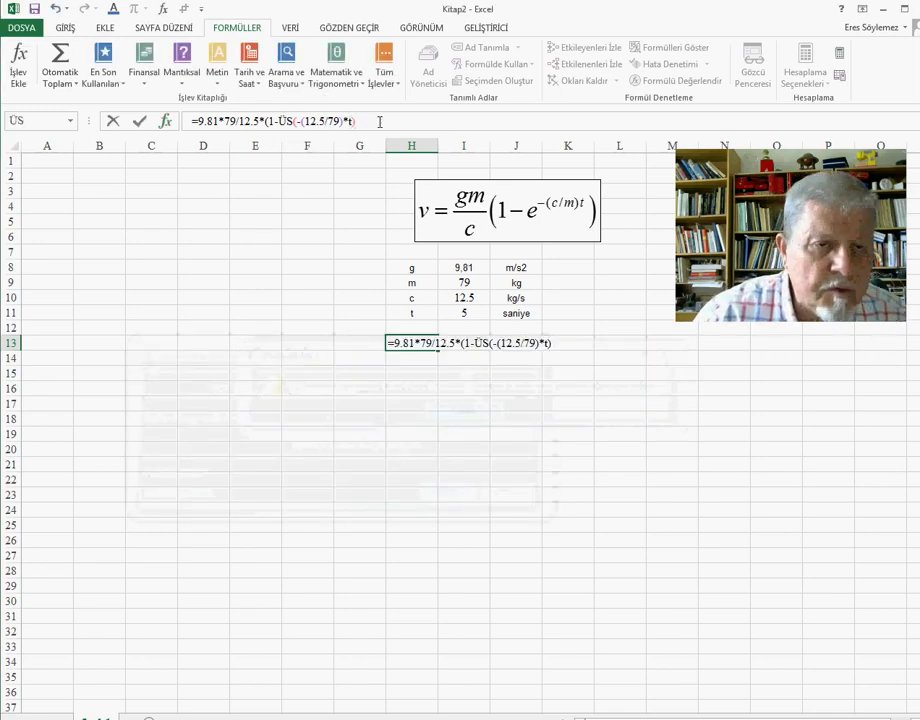
text())
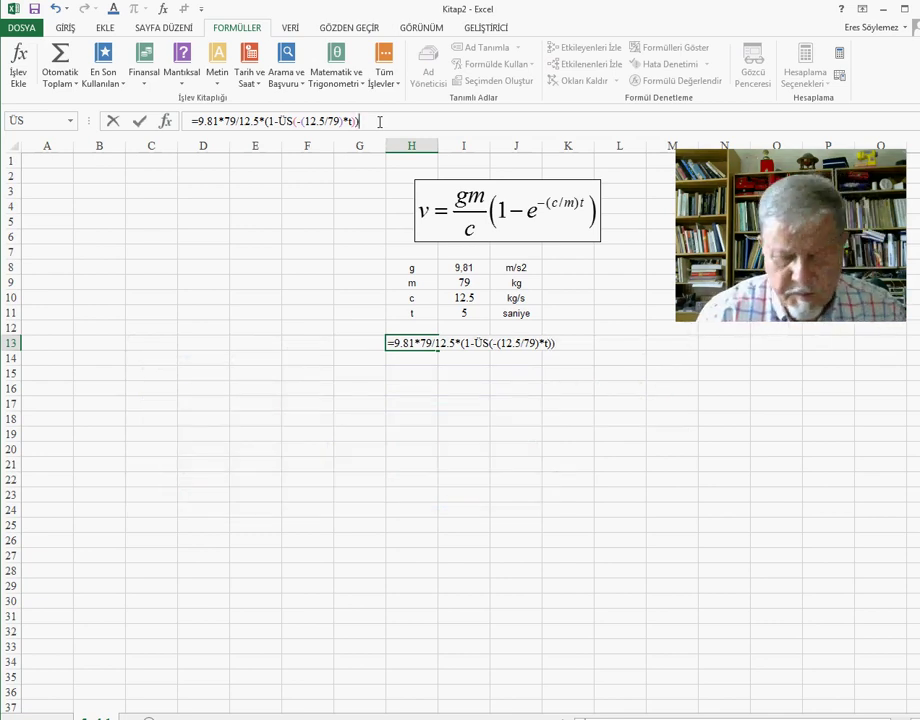
key(Return)
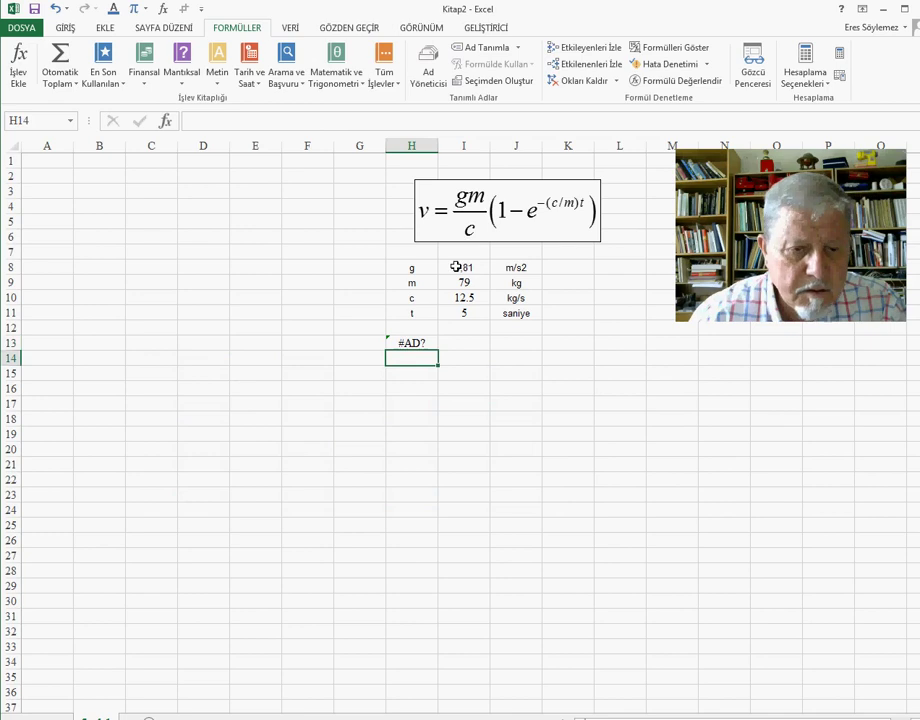
click(412, 343)
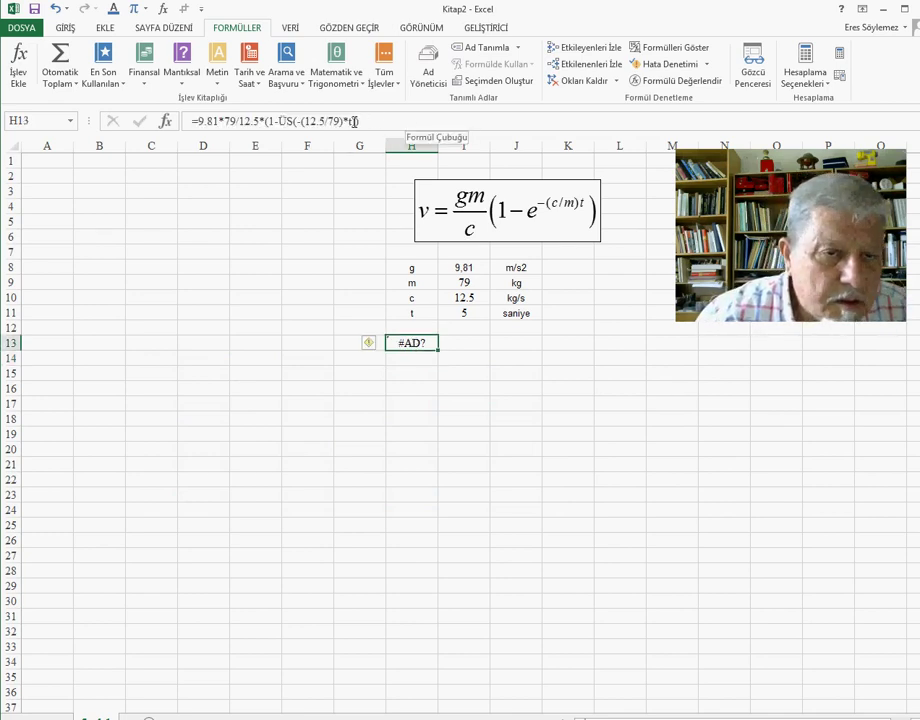
Replace t with 5 in the formula, giving 33.89322348, and widen column H.
click(350, 121)
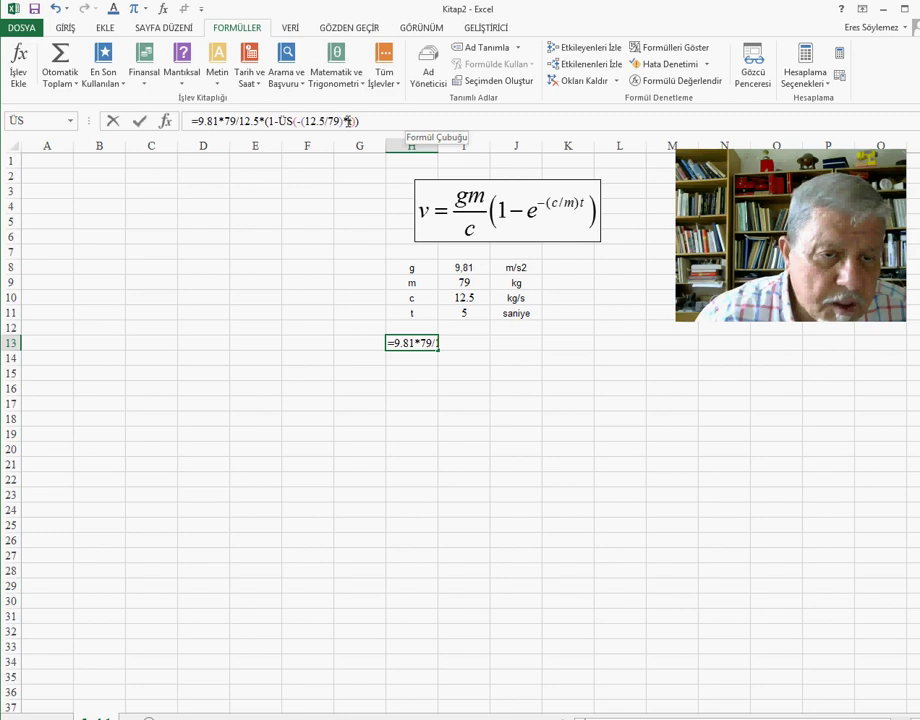
text(5)
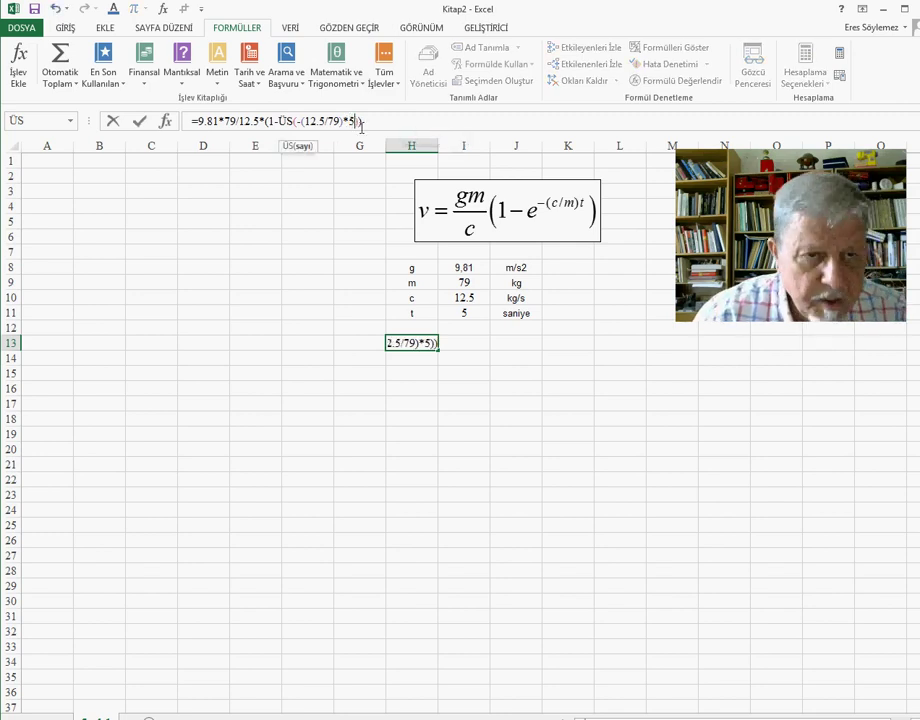
key(Return)
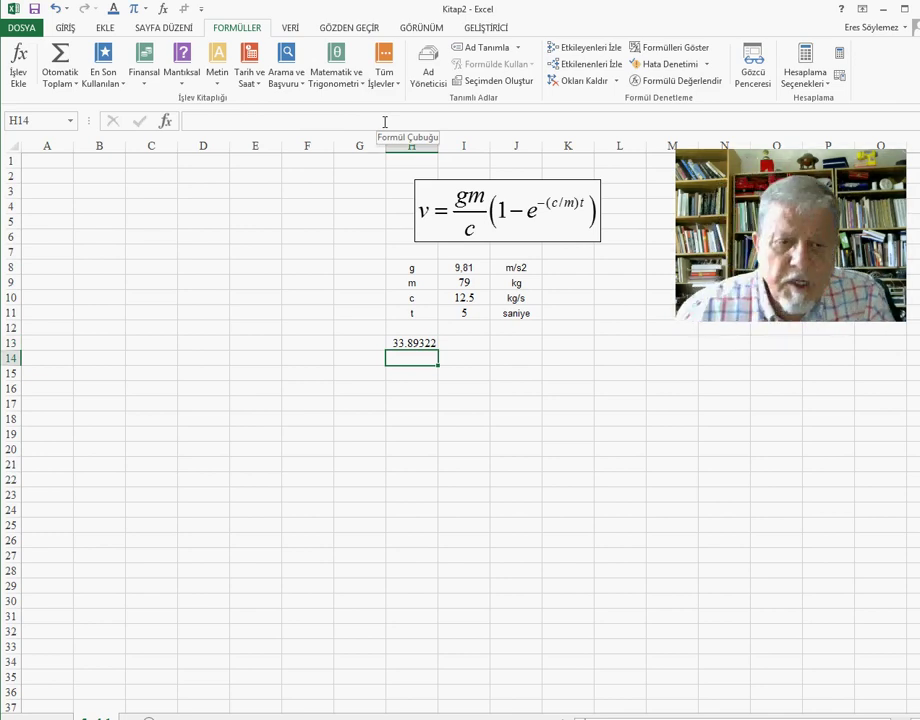
click(396, 341)
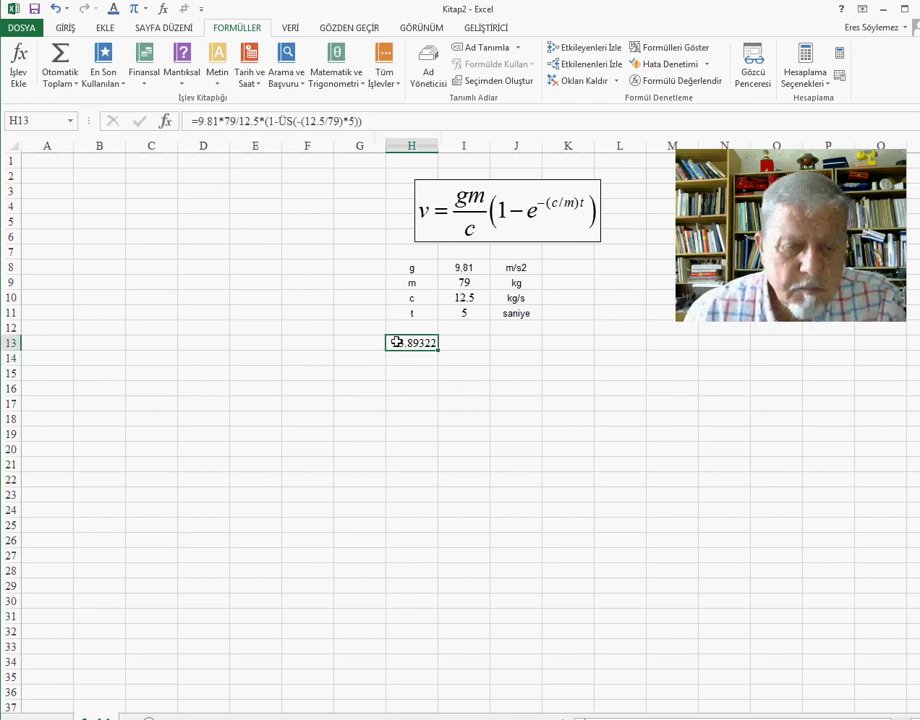
drag(438, 146, 515, 159)
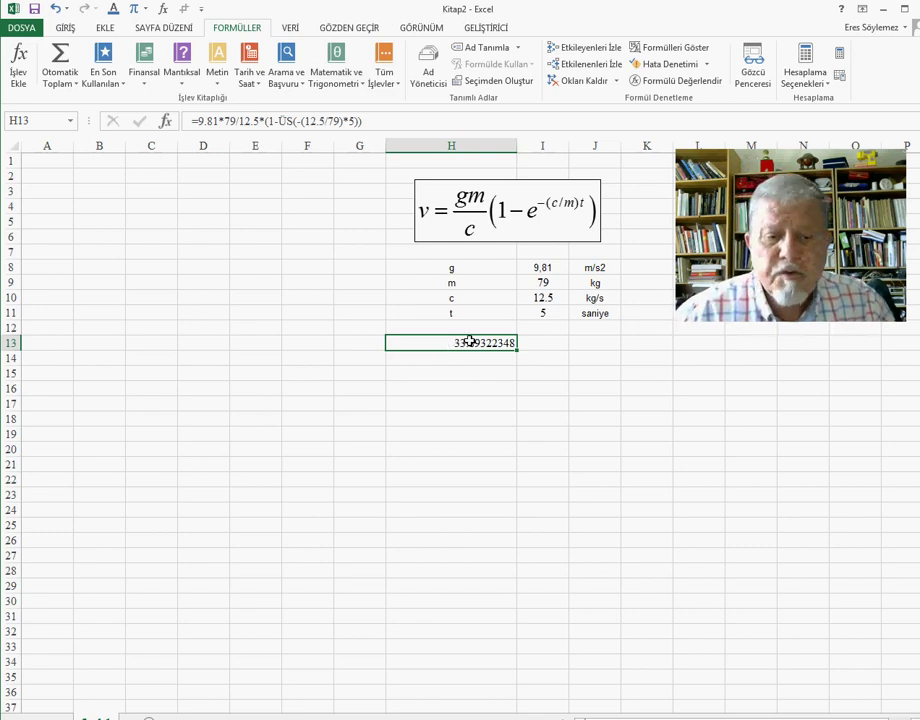
Format H13 as Sayı with 1 decimal place so it shows 33.9.
right_click(469, 341)
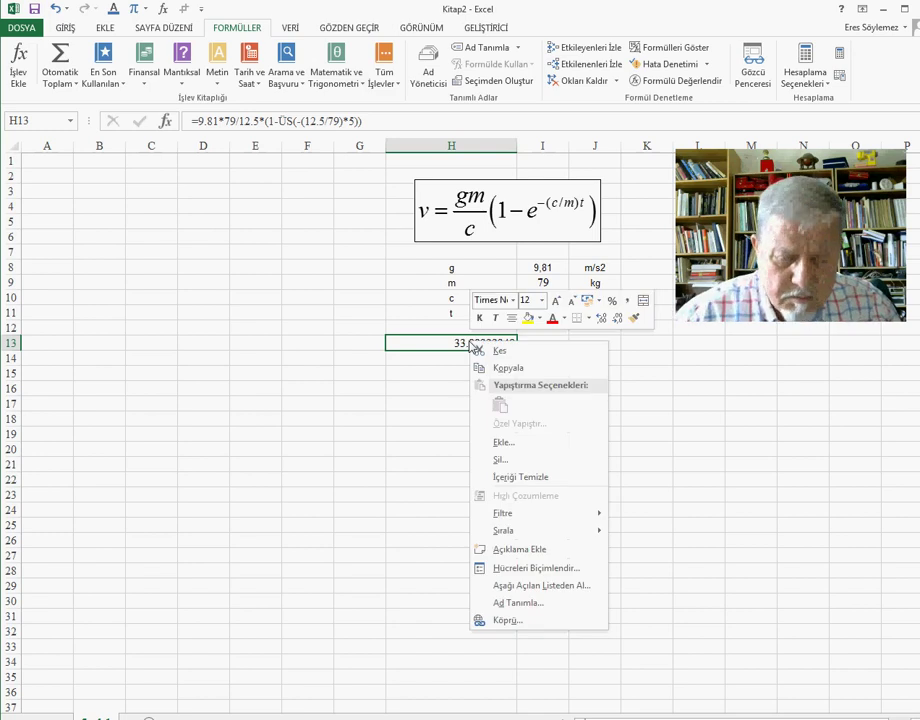
click(541, 569)
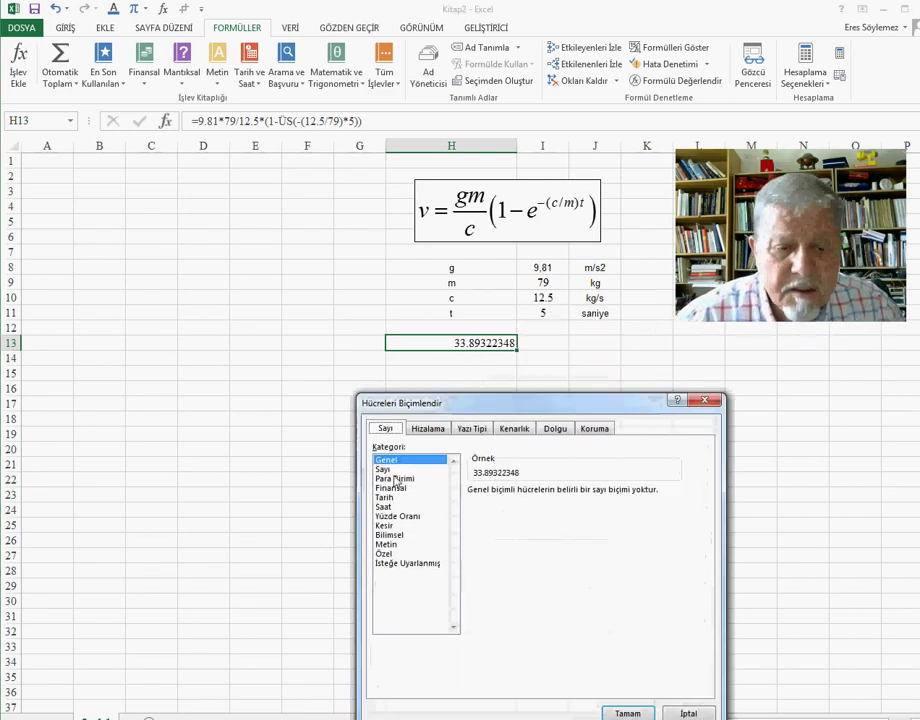
click(389, 470)
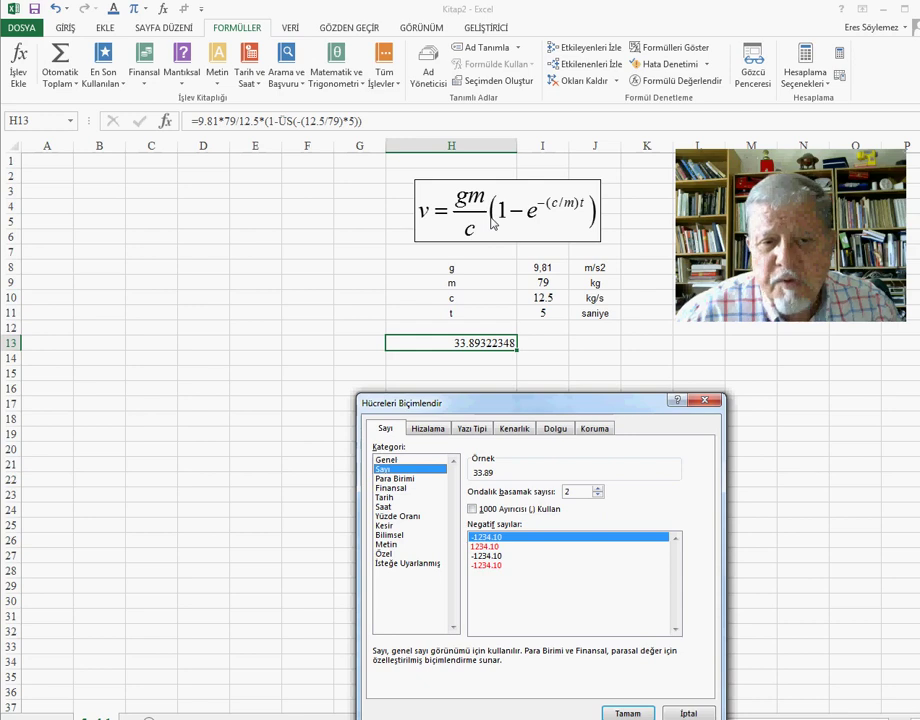
click(598, 496)
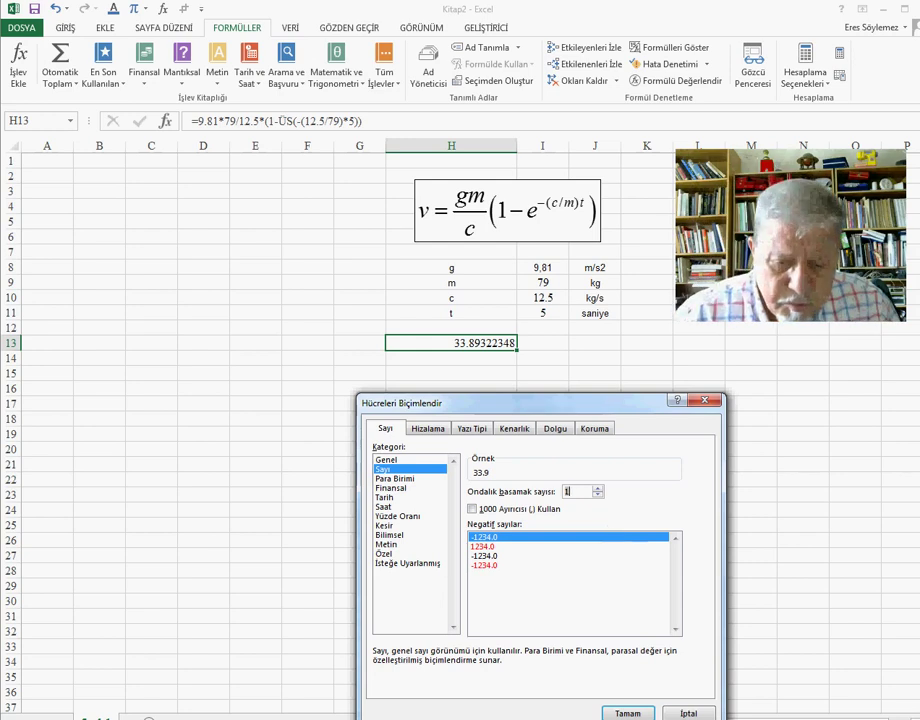
click(628, 713)
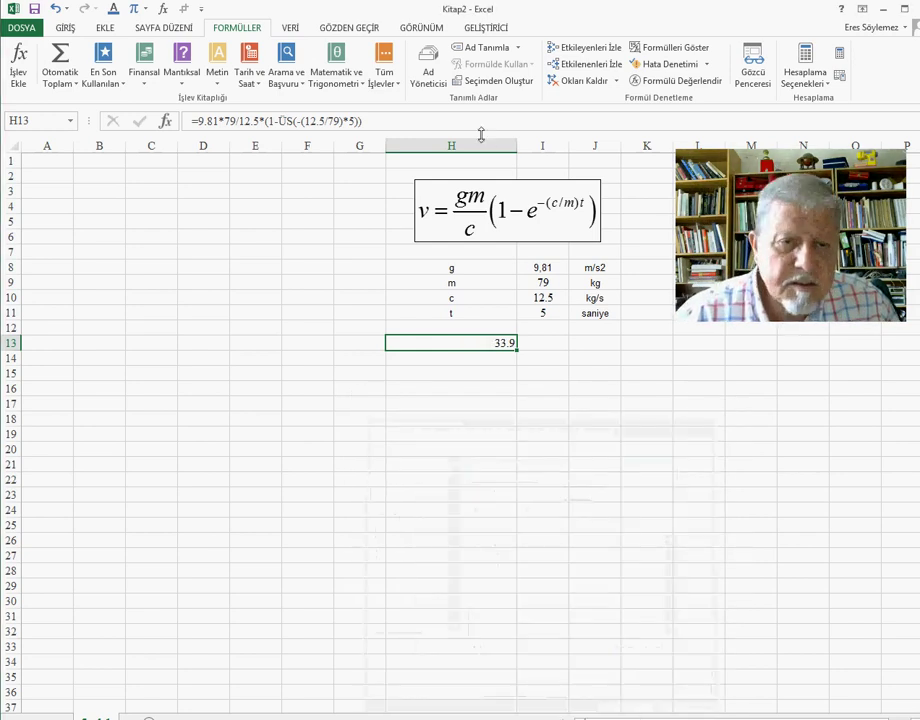
Widen column G, enter the unit m/s in I13, and narrow column H to fit 33.9.
drag(386, 147, 459, 152)
click(617, 343)
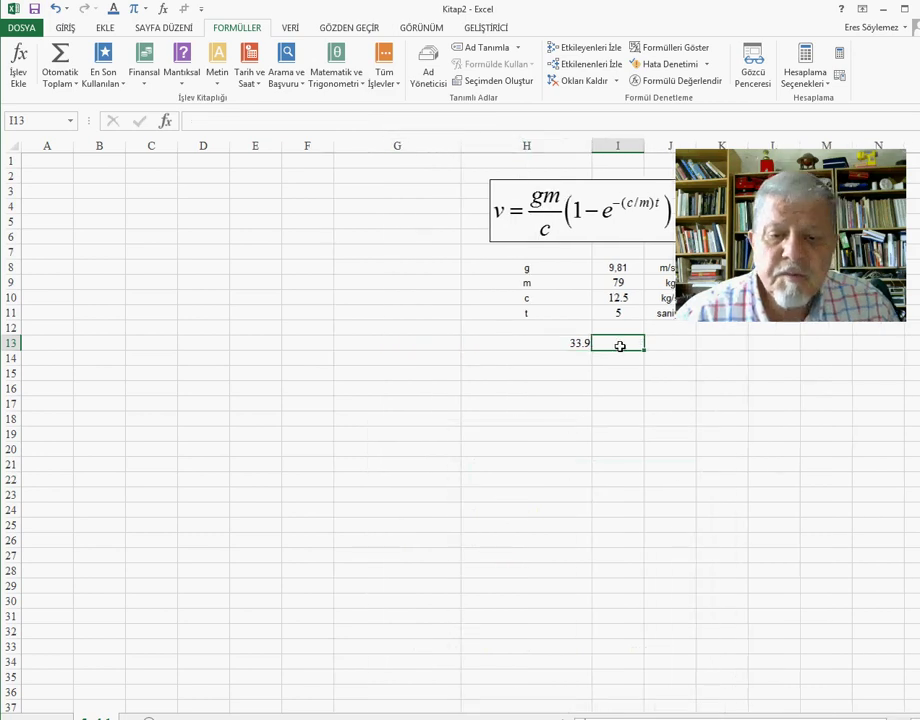
text(m/s)
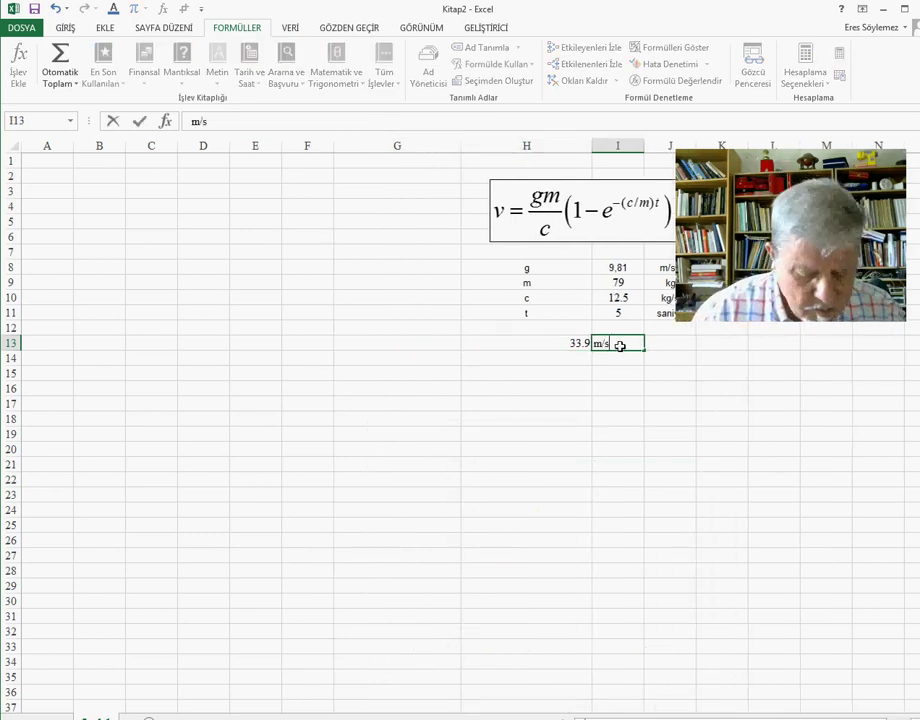
key(Return)
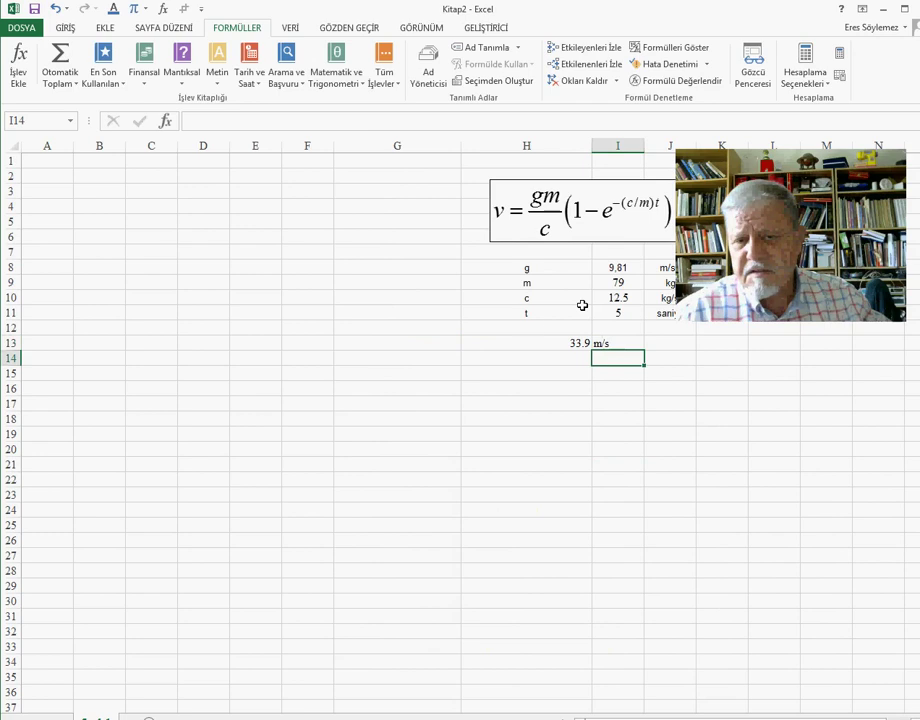
click(545, 341)
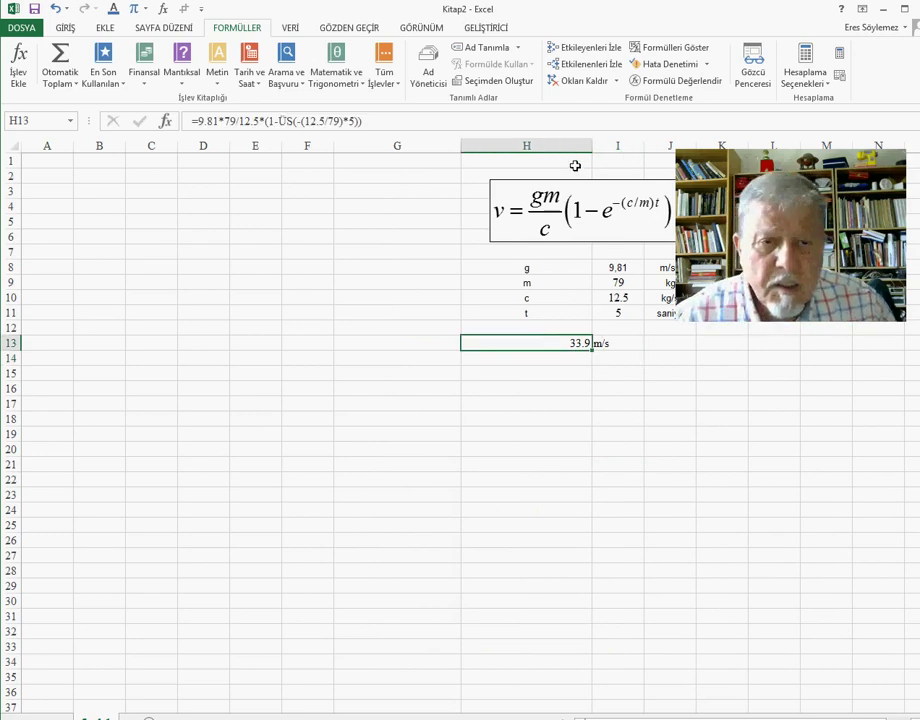
drag(591, 149, 542, 145)
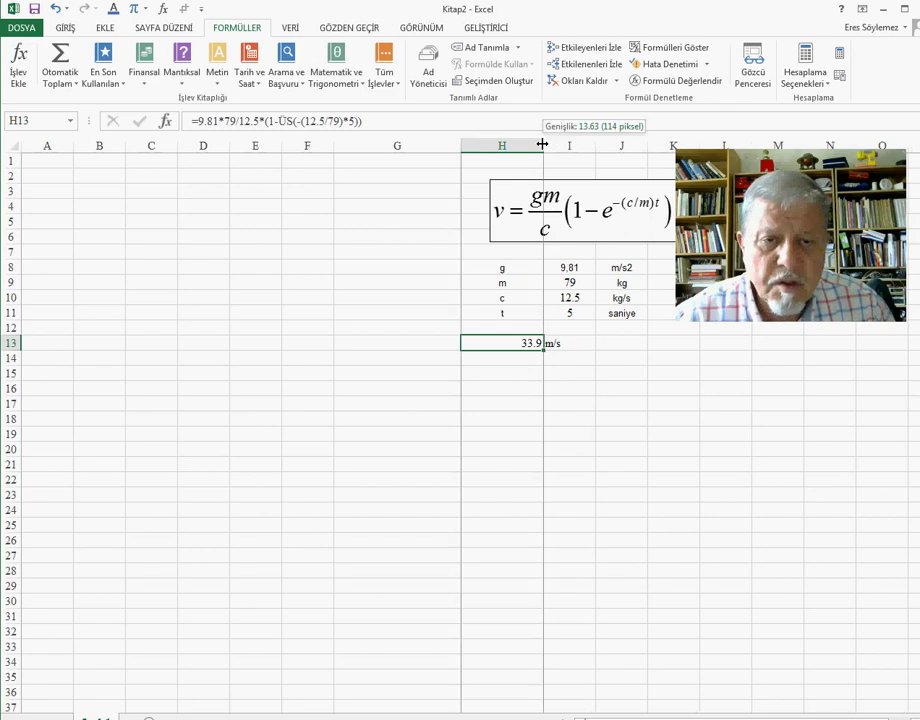
drag(542, 145, 515, 145)
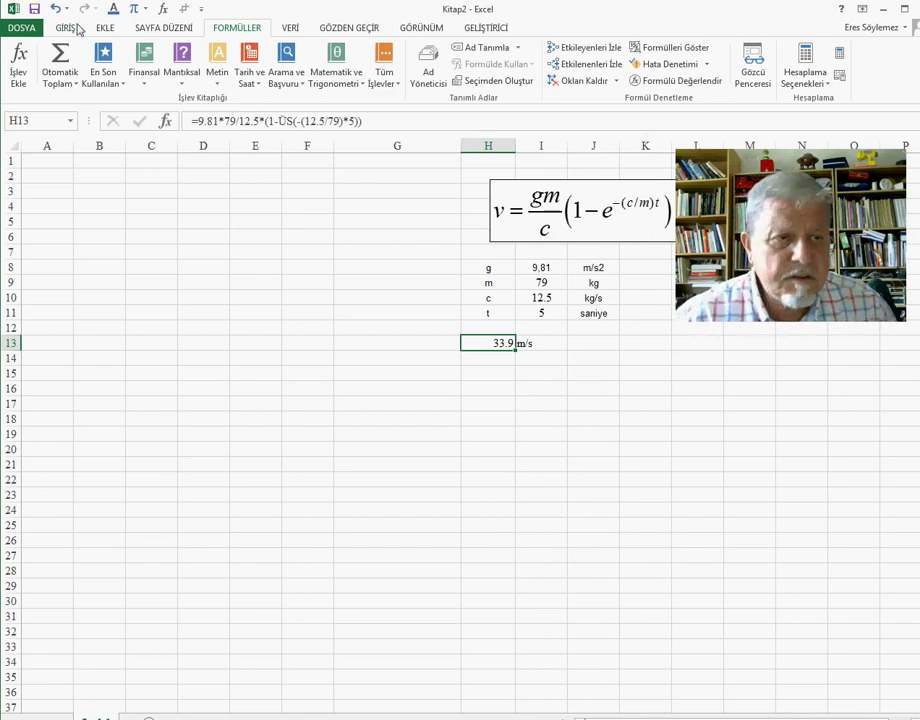
Center-align the 33.9 result in H13 from the GİRİŞ tab.
click(67, 30)
click(240, 75)
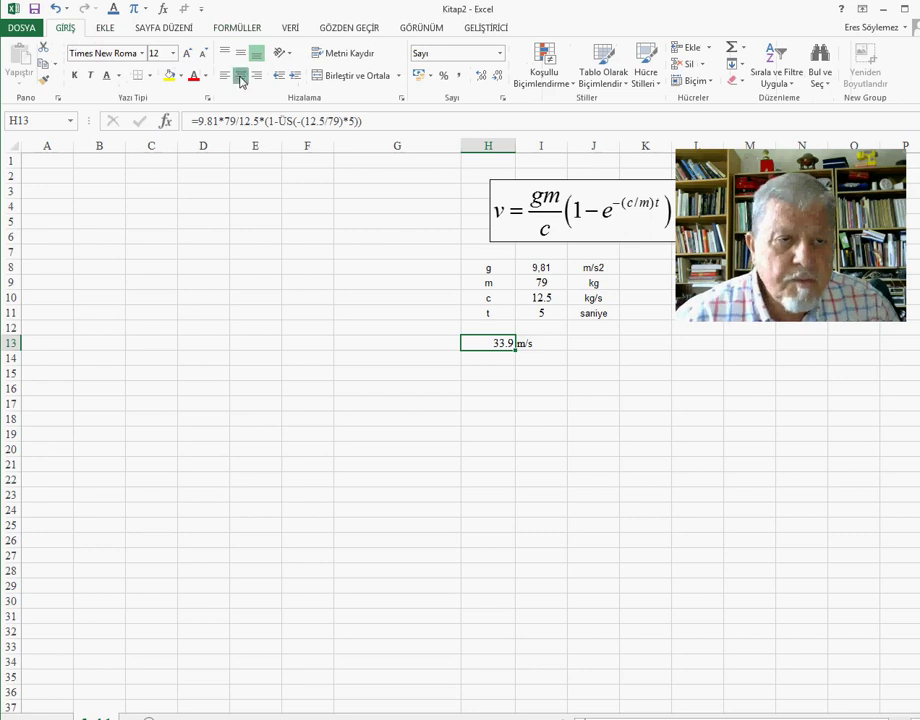
click(522, 384)
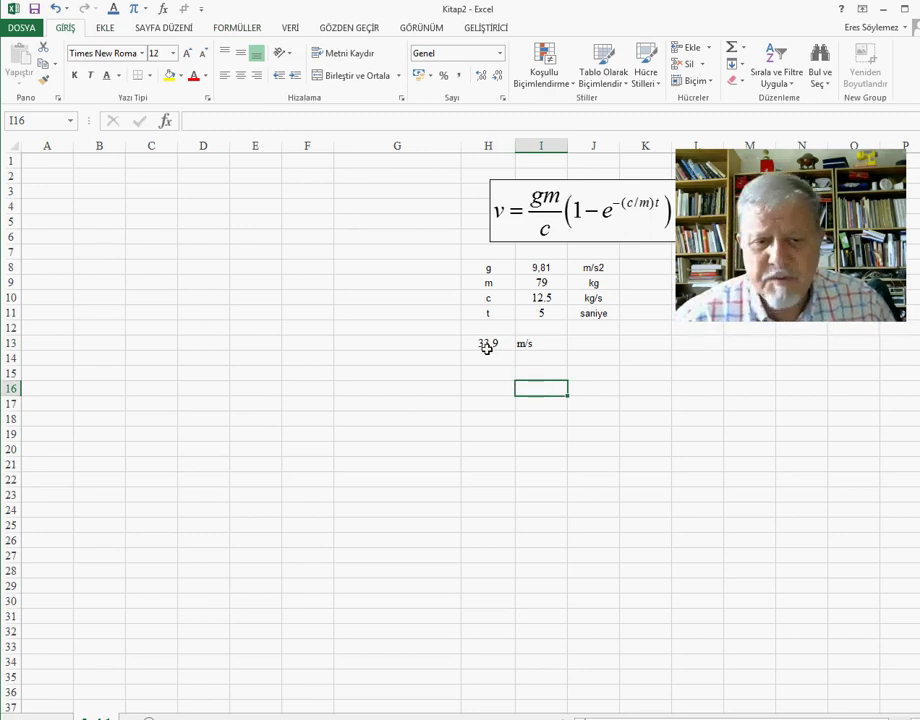
click(489, 355)
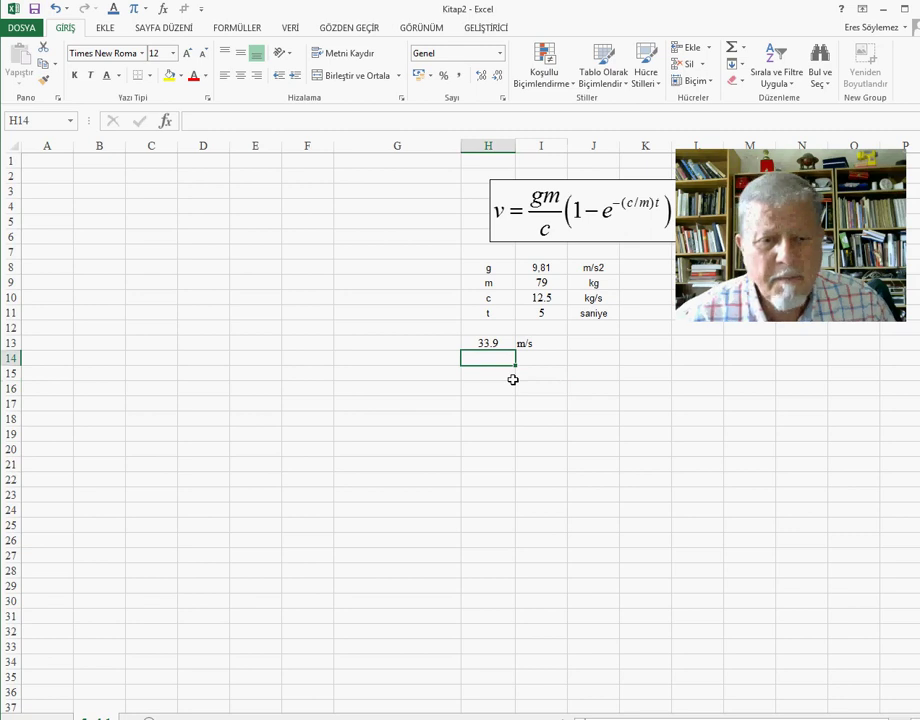
click(498, 341)
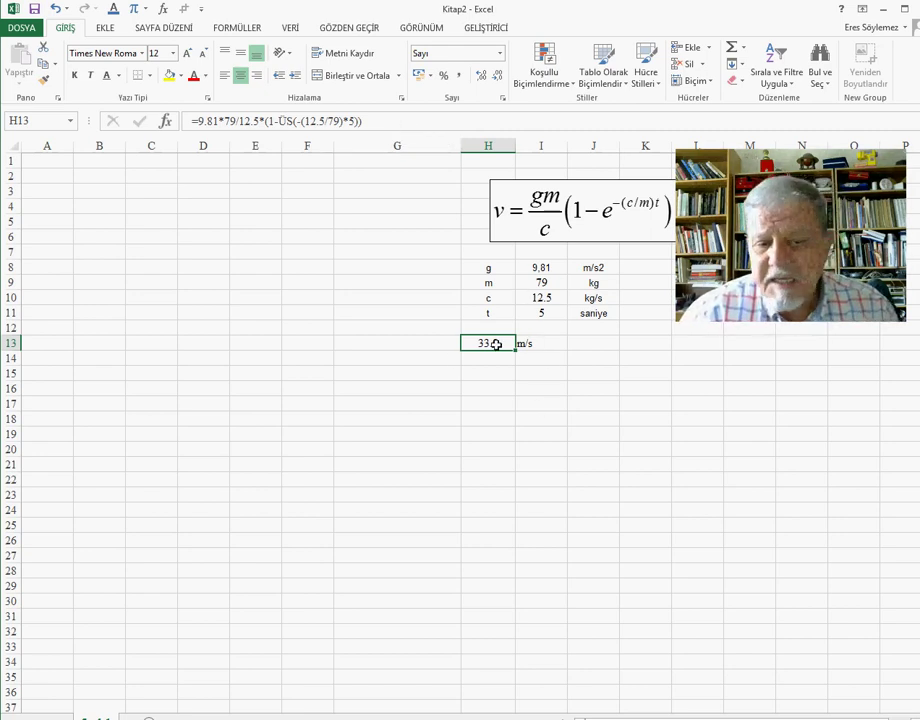
Edit and recommit H13's formula =9.81*79/12.5*(1-ÜS(-(12.5/79)*5)), still showing 33.9.
click(512, 436)
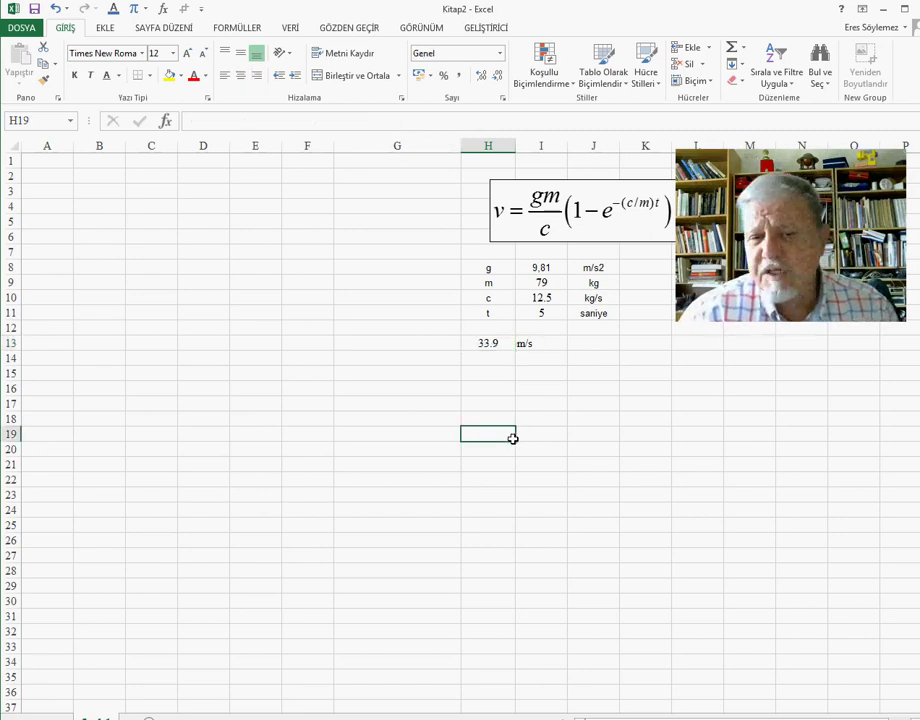
click(500, 352)
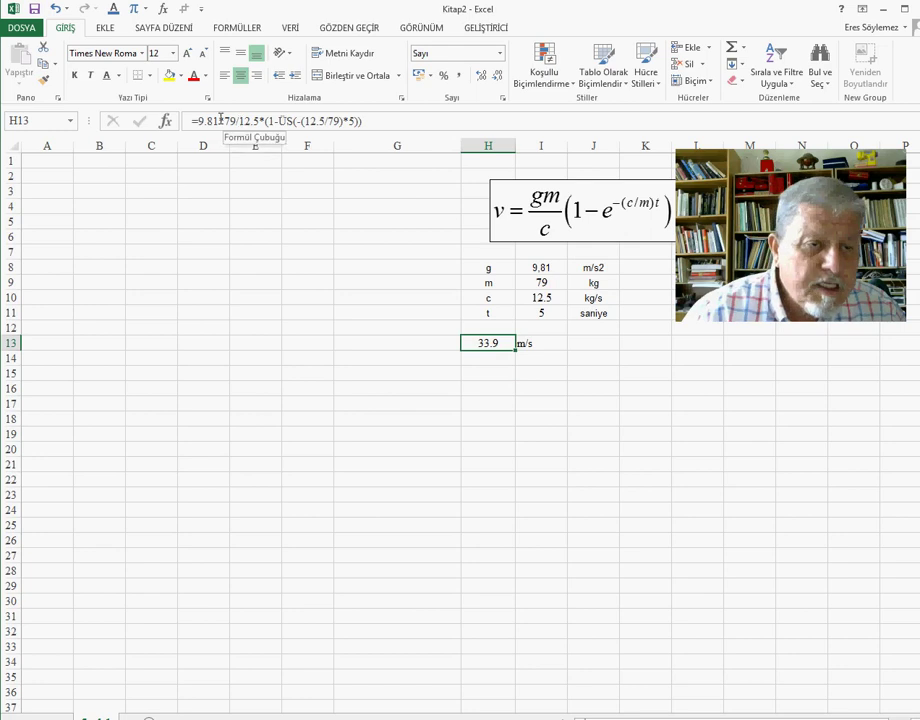
click(343, 121)
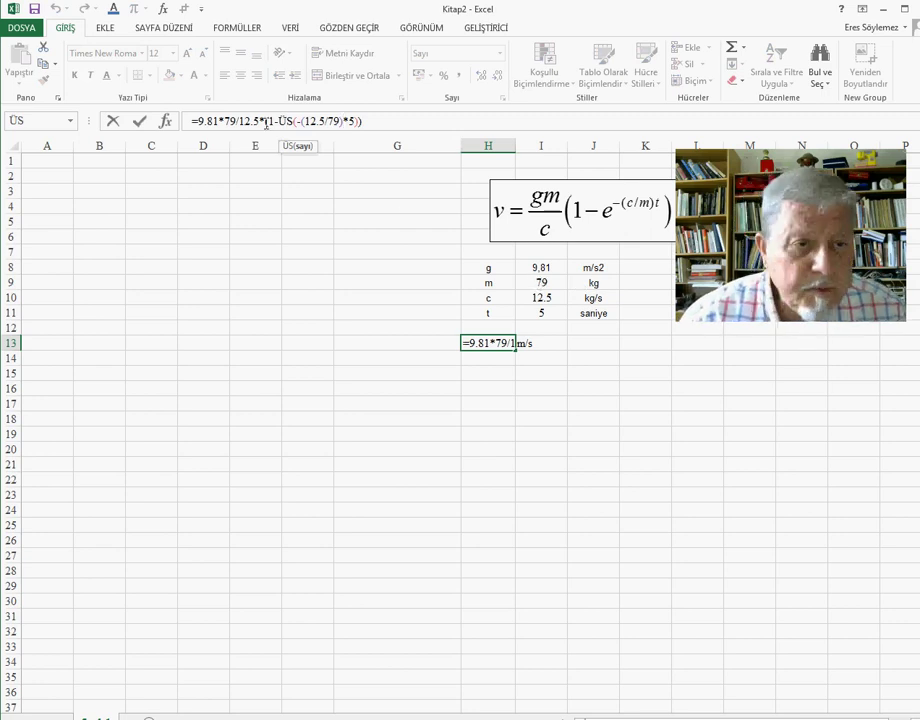
click(340, 121)
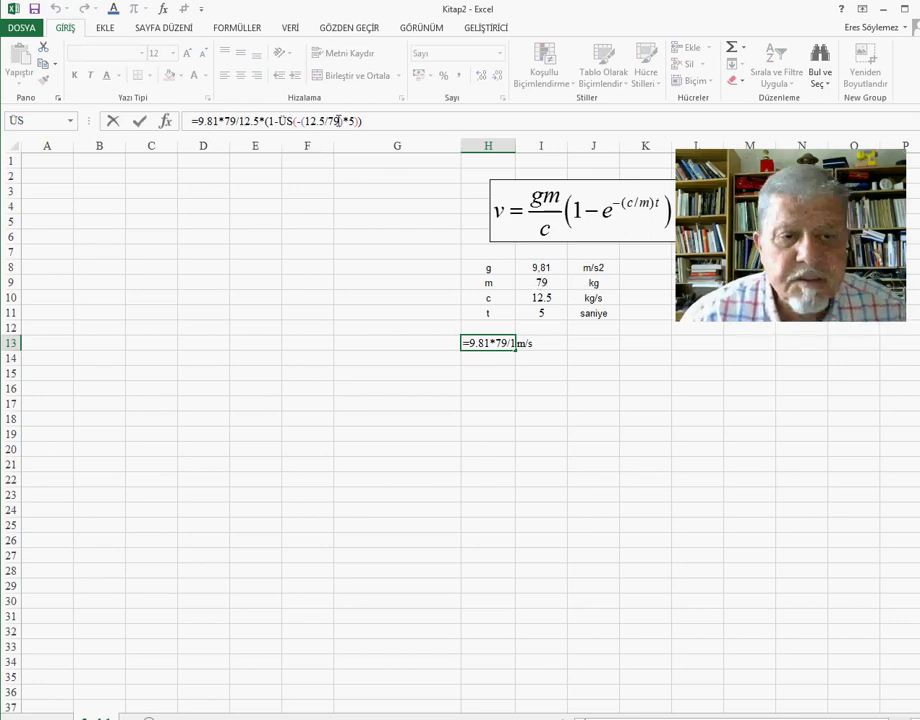
key(Left)
key(Left)
key(Left)
key(Left)
key(Left)
key(Left)
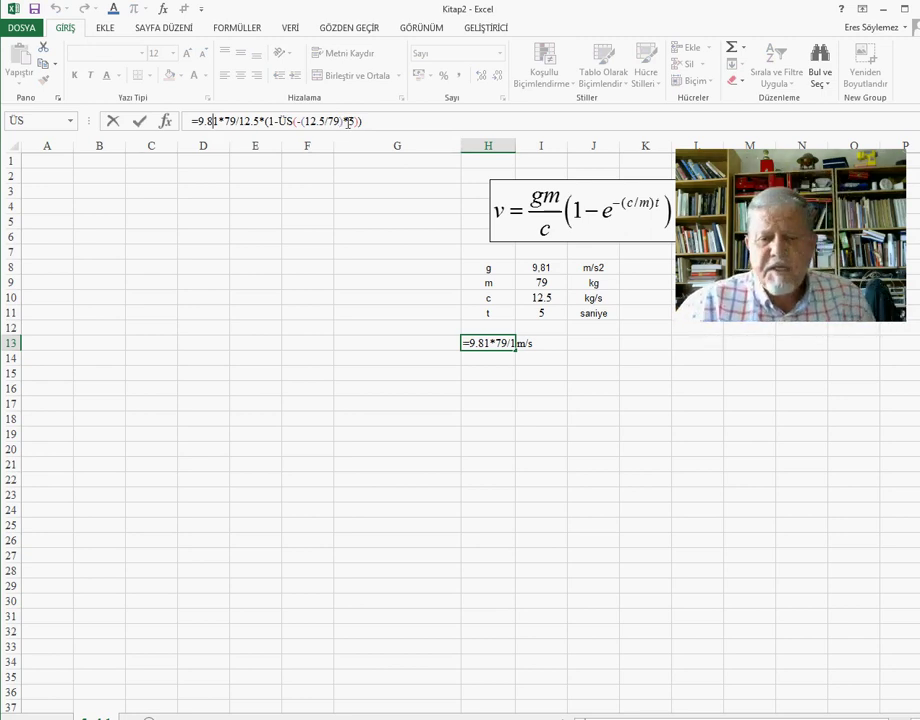
click(95, 176)
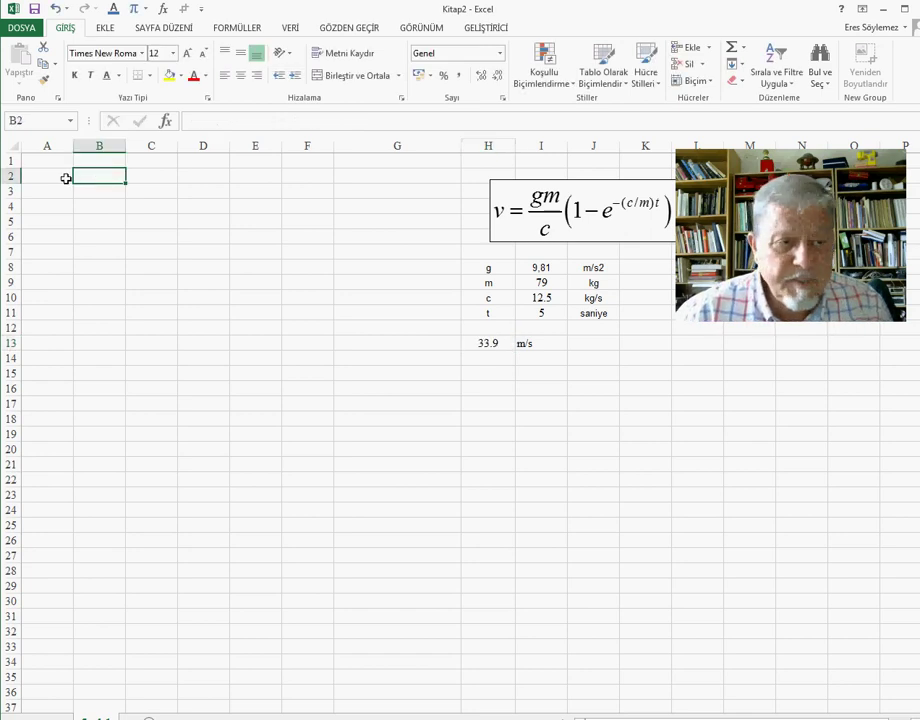
click(64, 177)
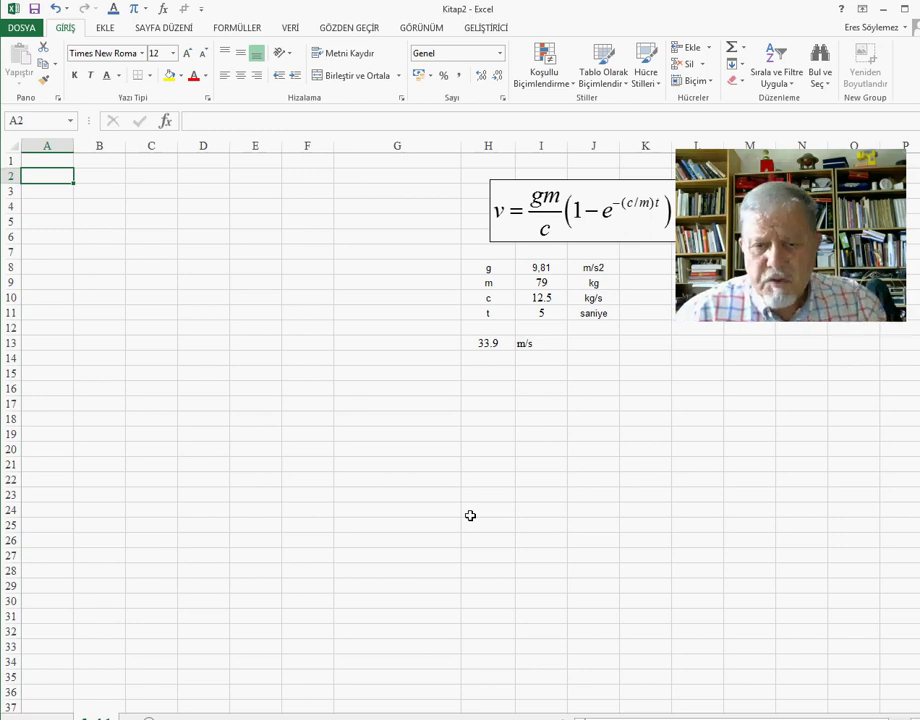
Type labels g, m, c, t into A2, A3, A4, A6 and center A2:A6.
click(476, 348)
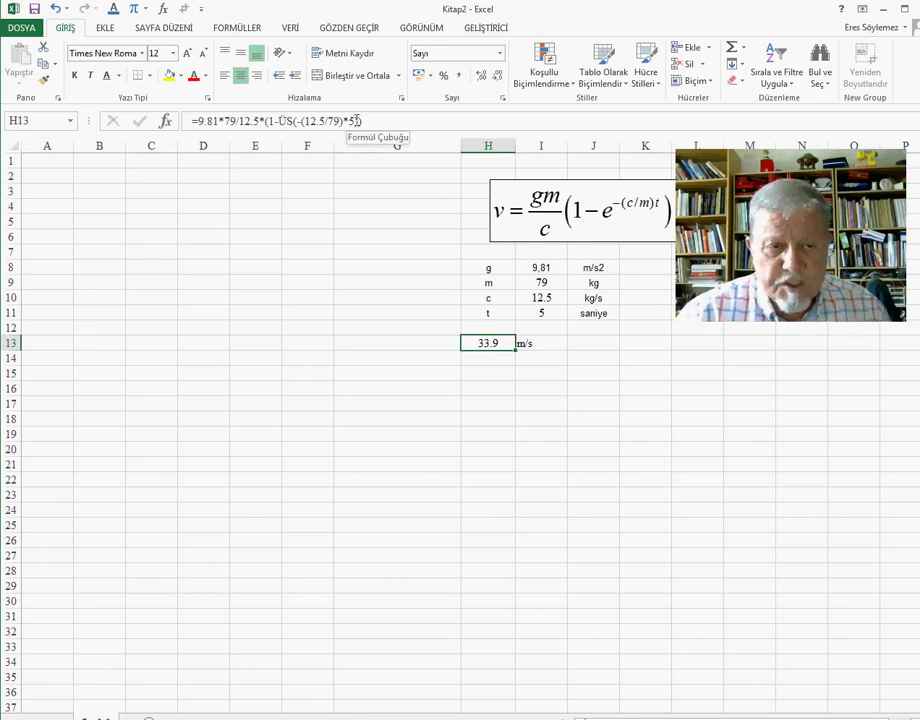
click(285, 665)
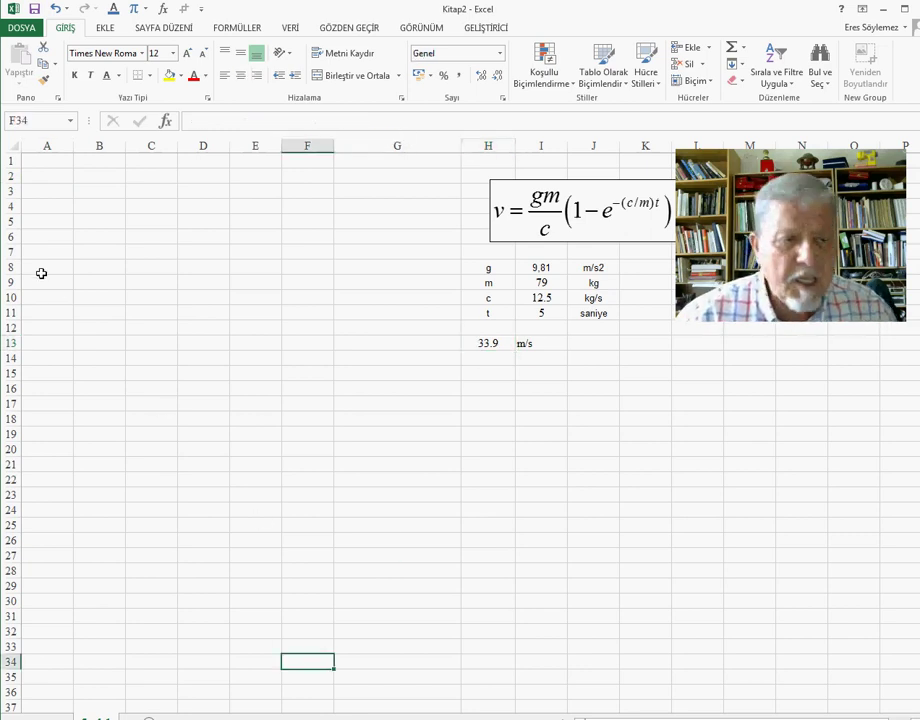
click(47, 192)
click(53, 174)
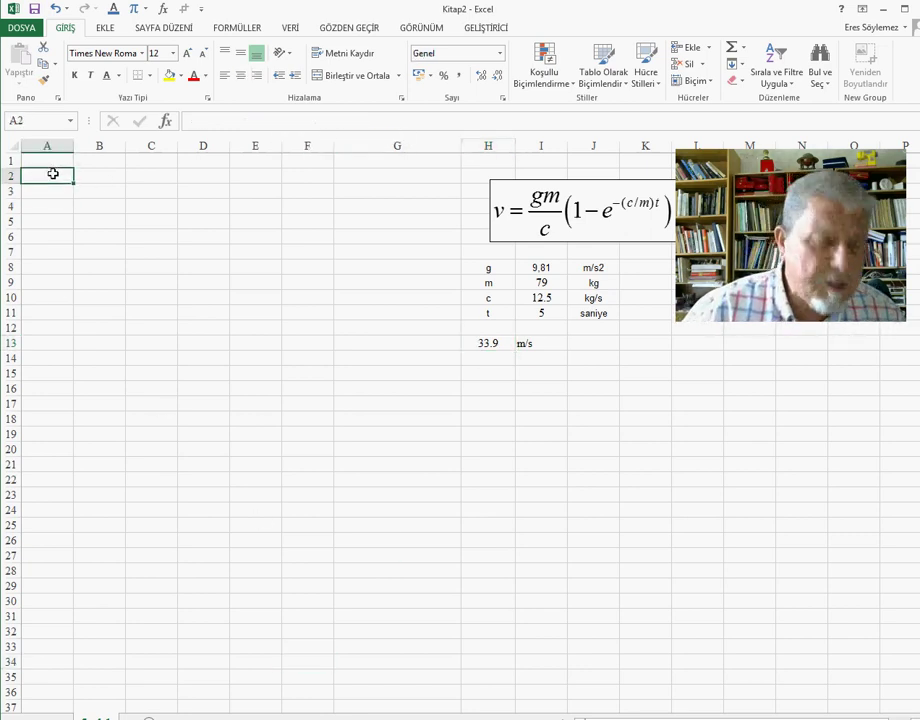
text(g)
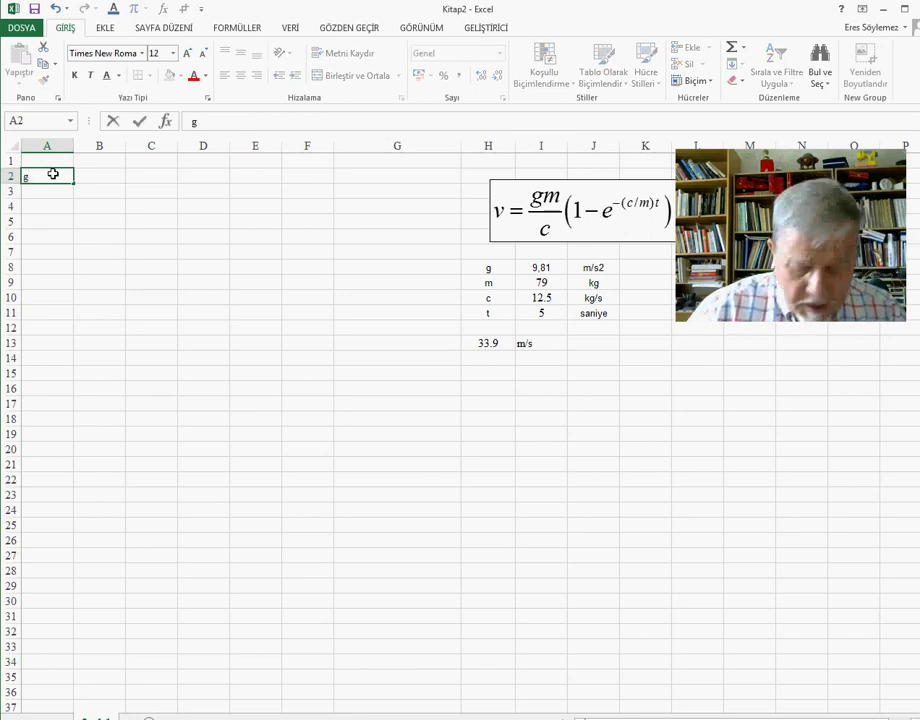
key(Return)
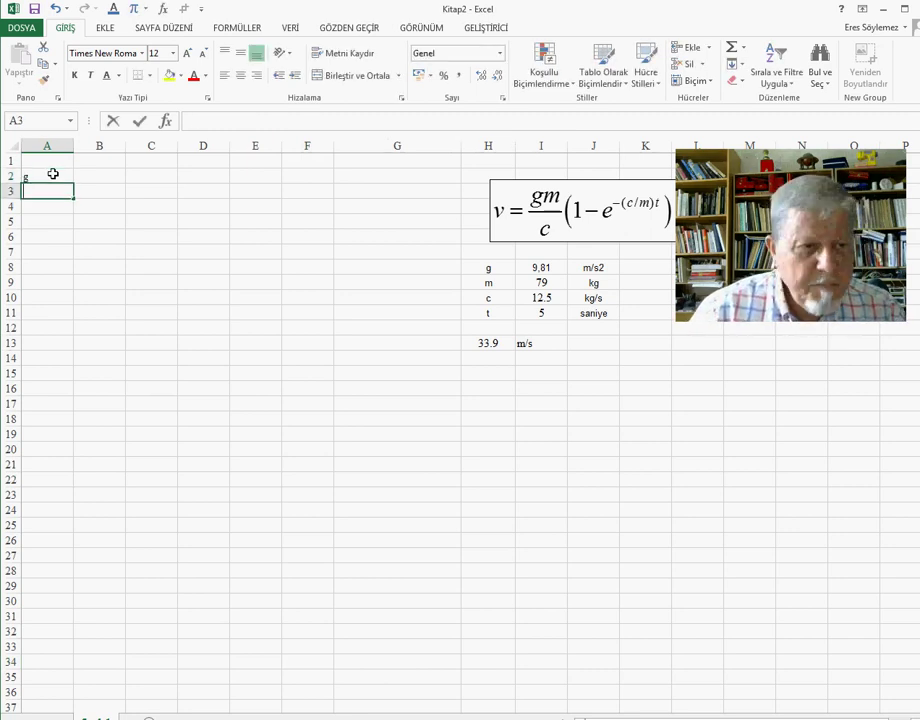
text(m)
key(Return)
text(c)
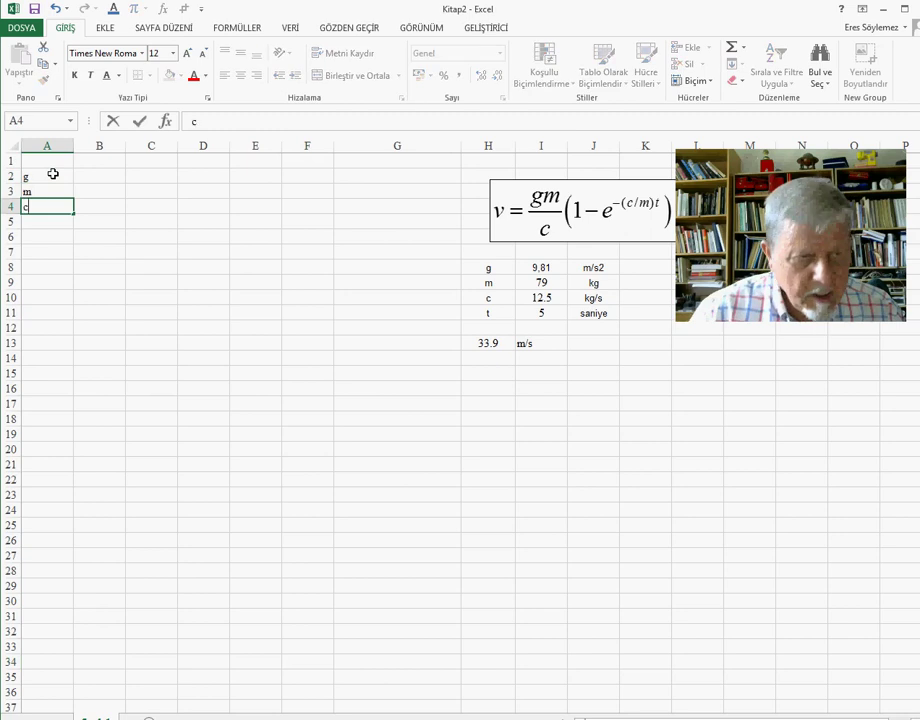
key(Return)
key(Return)
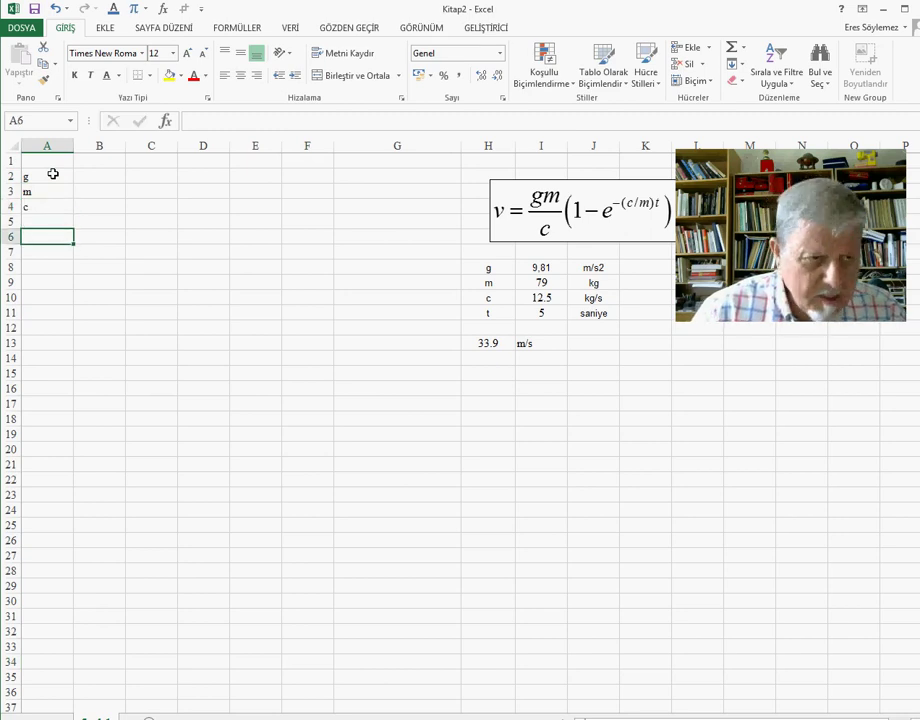
text(t)
key(Return)
drag(53, 174, 65, 235)
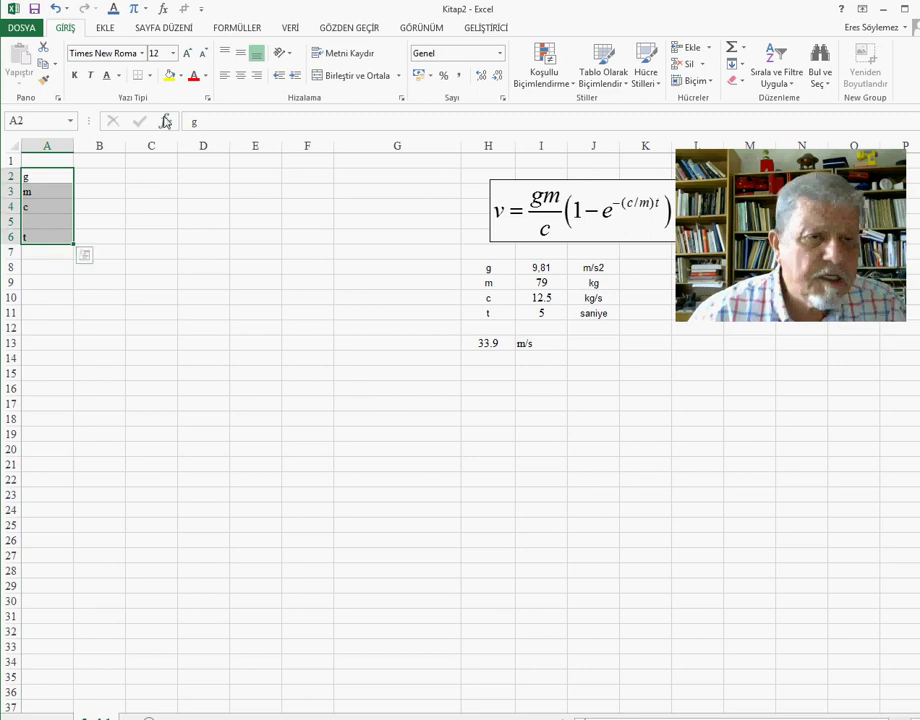
click(240, 75)
Set the label cells to font size 14.
click(174, 53)
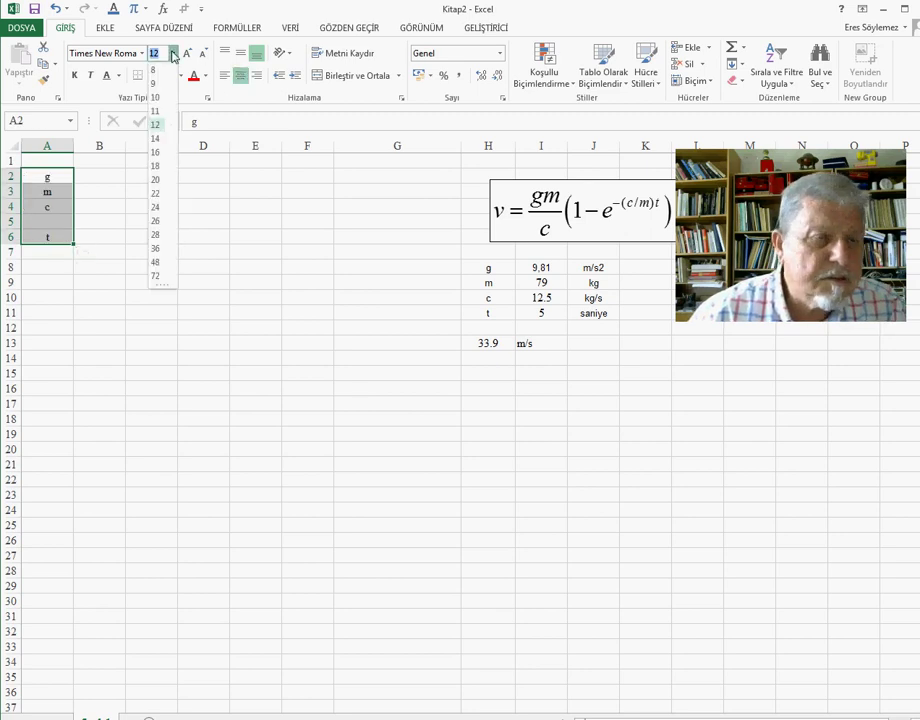
click(155, 138)
click(134, 180)
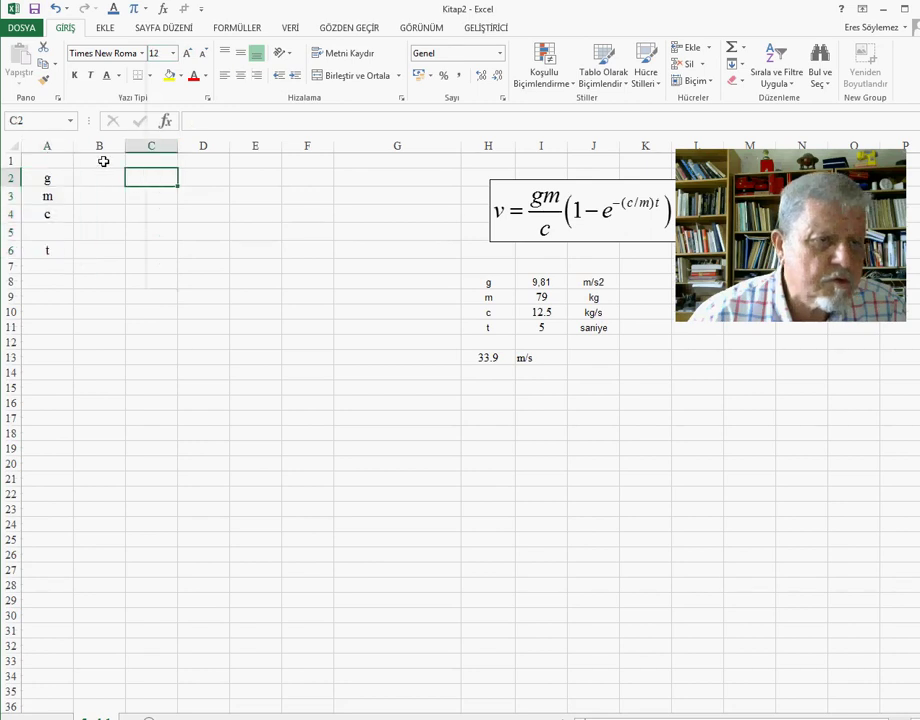
Enter 9.81, 79 and 12.5 in B2:B4 as the values of g, m and c.
click(99, 180)
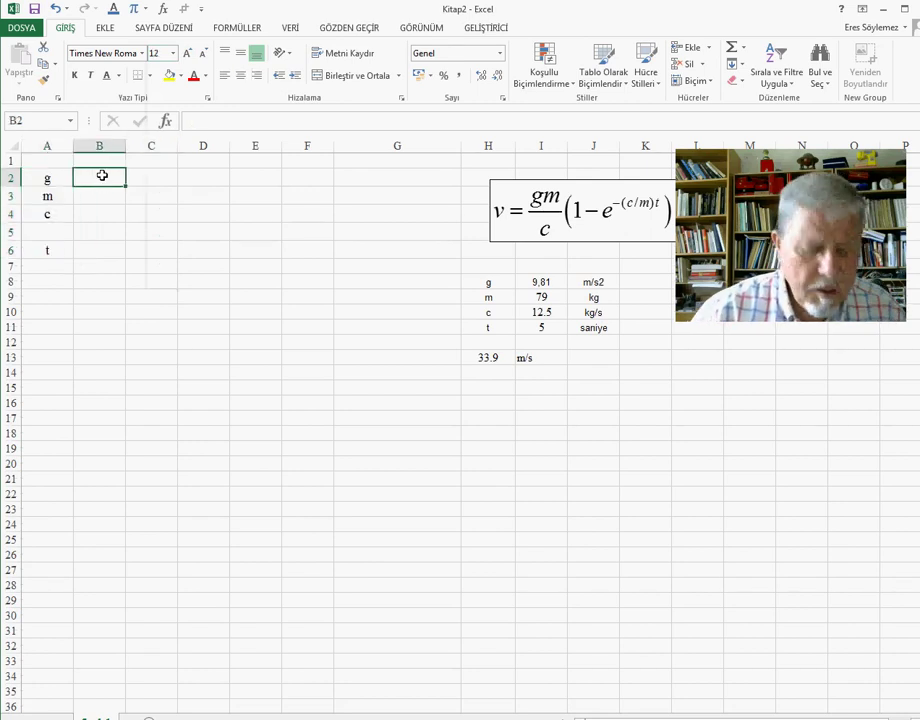
text(9)
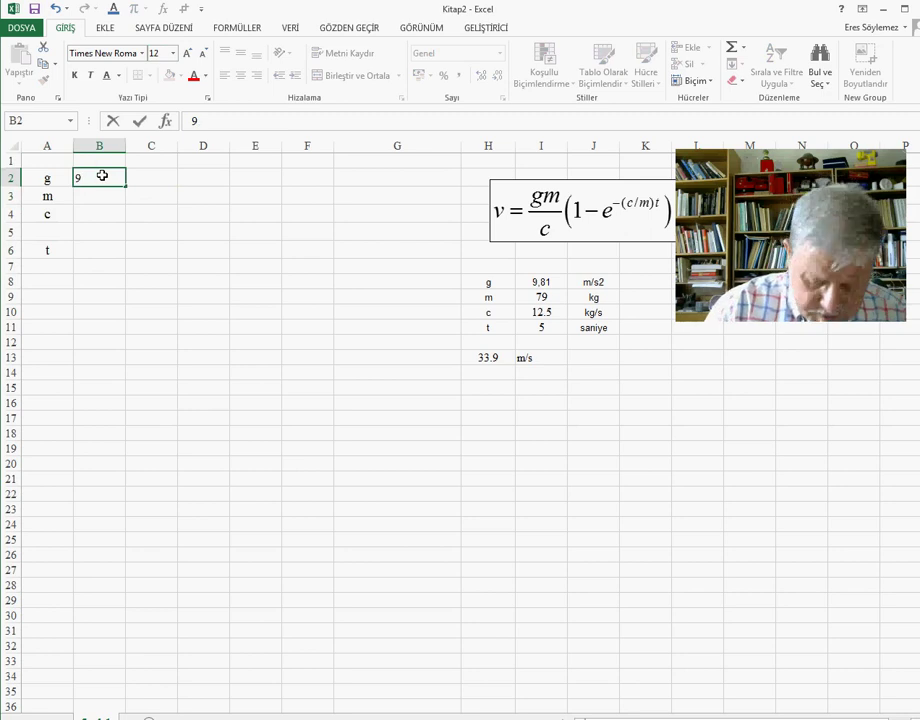
text(.81)
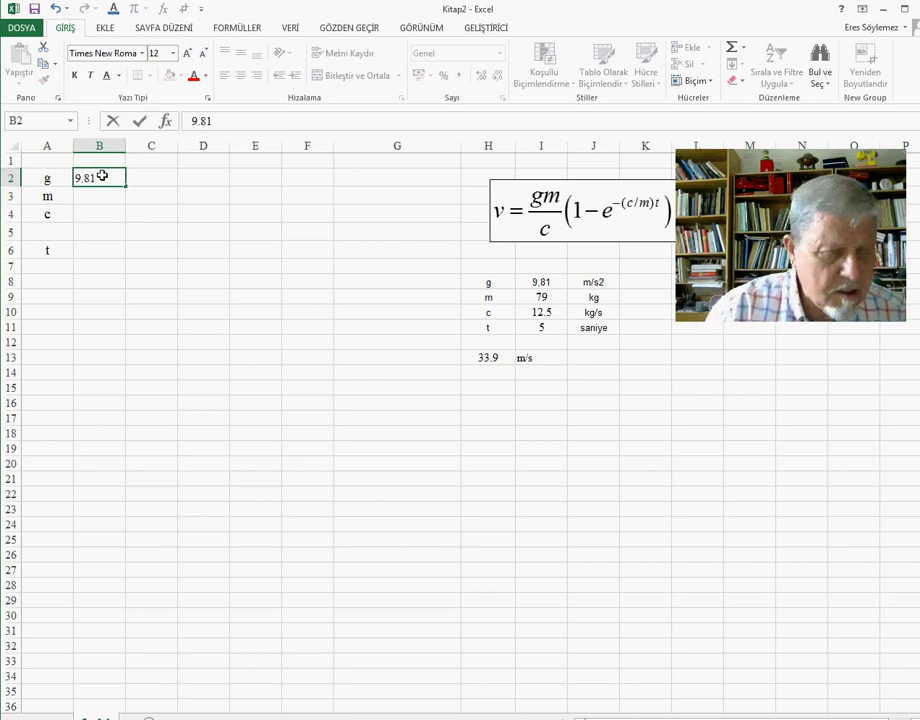
key(Return)
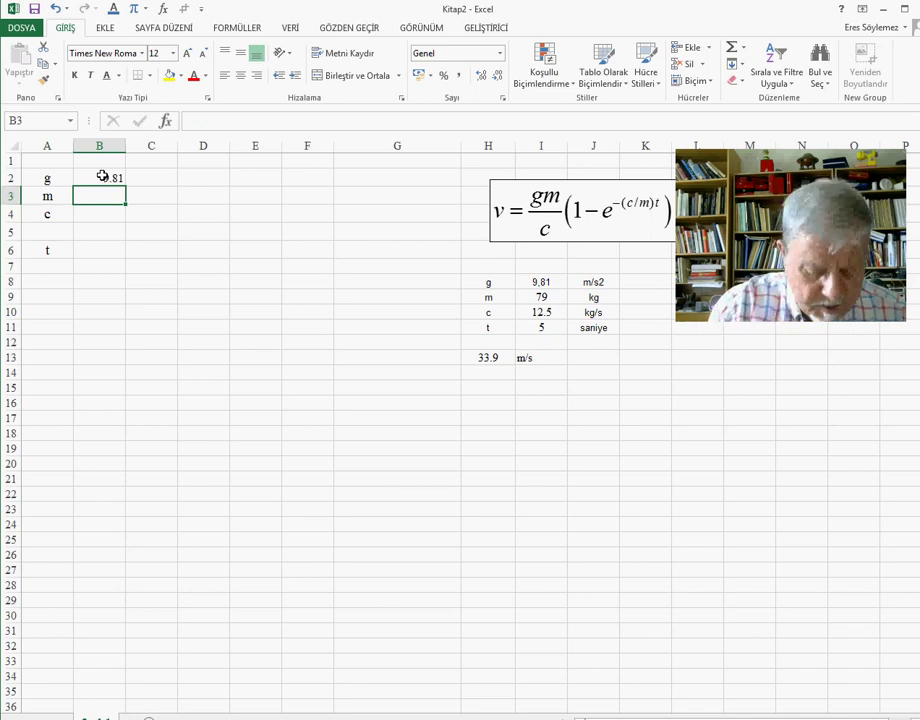
text(79)
key(Return)
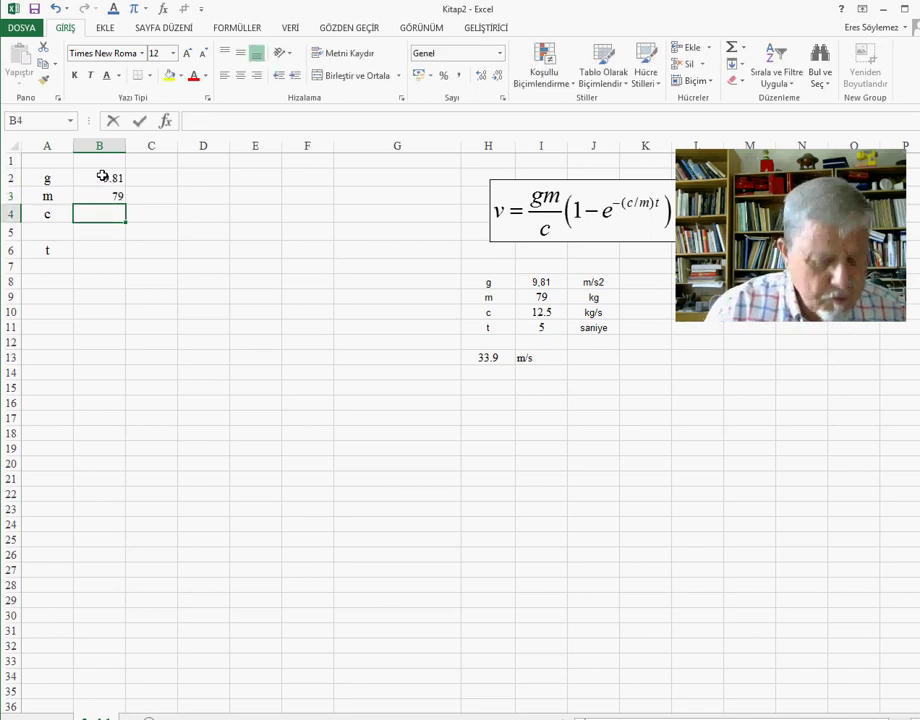
text(12.5)
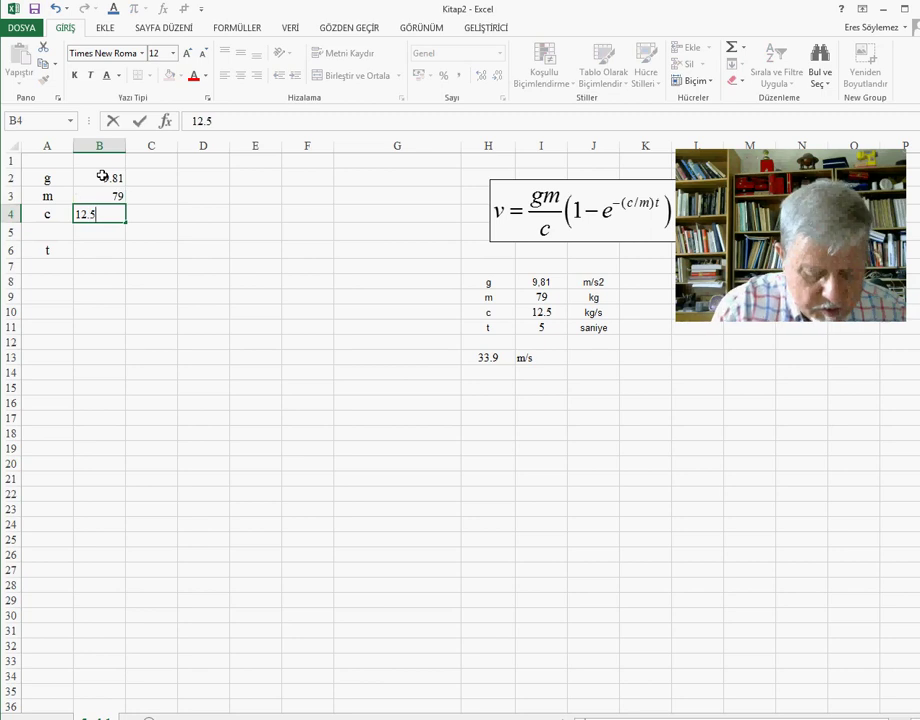
key(Return)
key(Return)
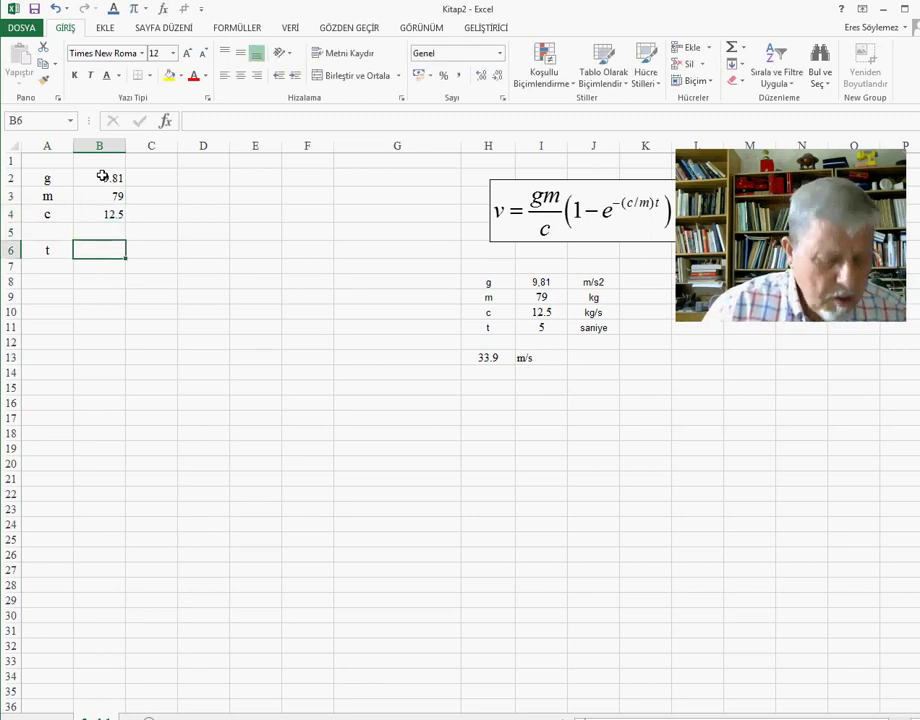
Put time 5 in A7, header v(m/s) in B6, and change A6 to t(s).
click(57, 266)
text(5)
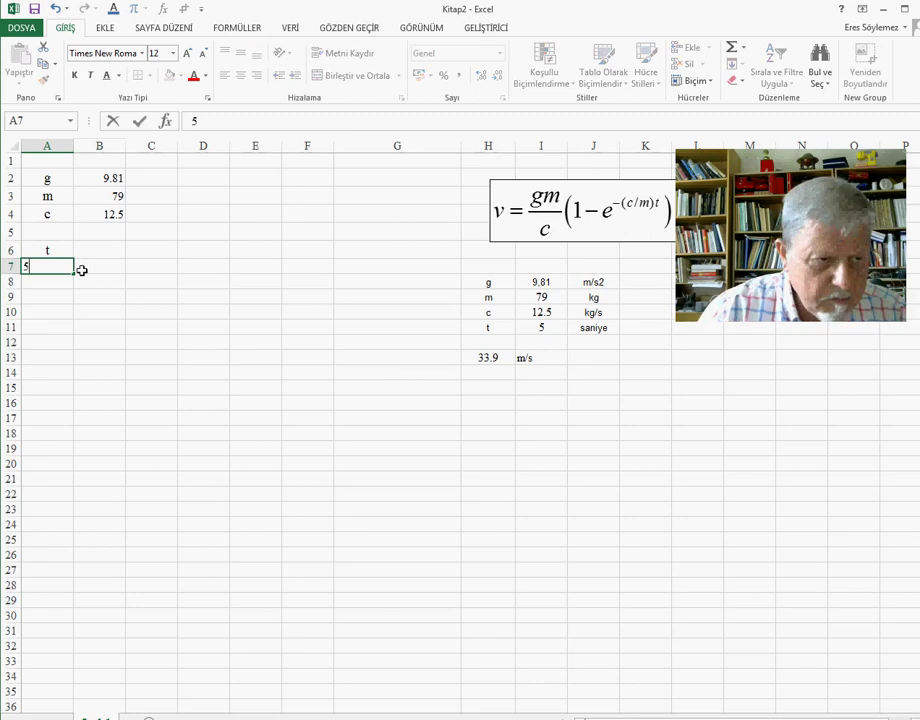
click(88, 270)
click(107, 250)
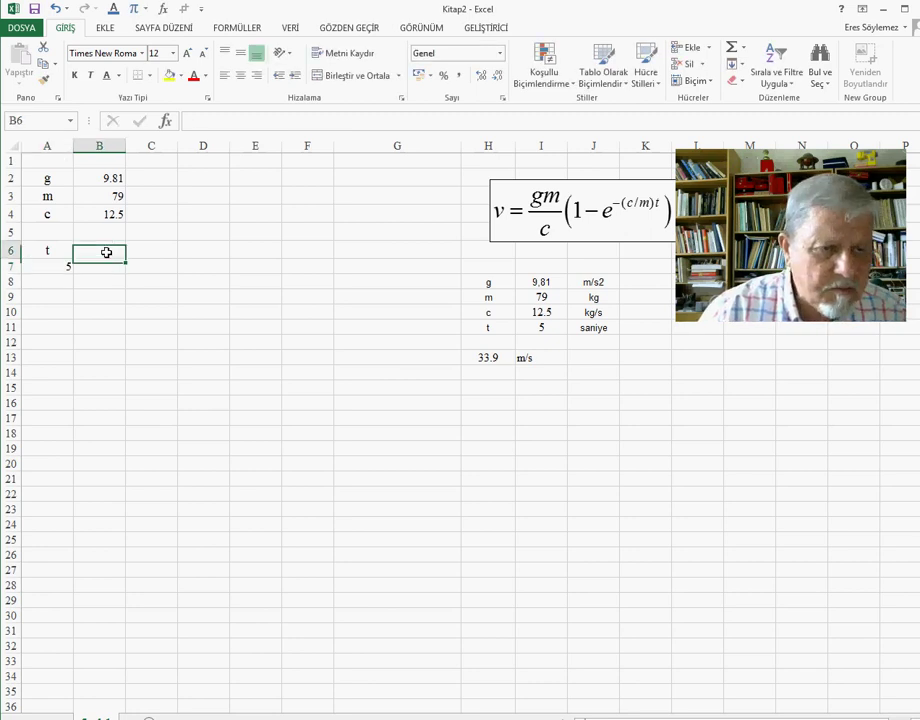
text(v()
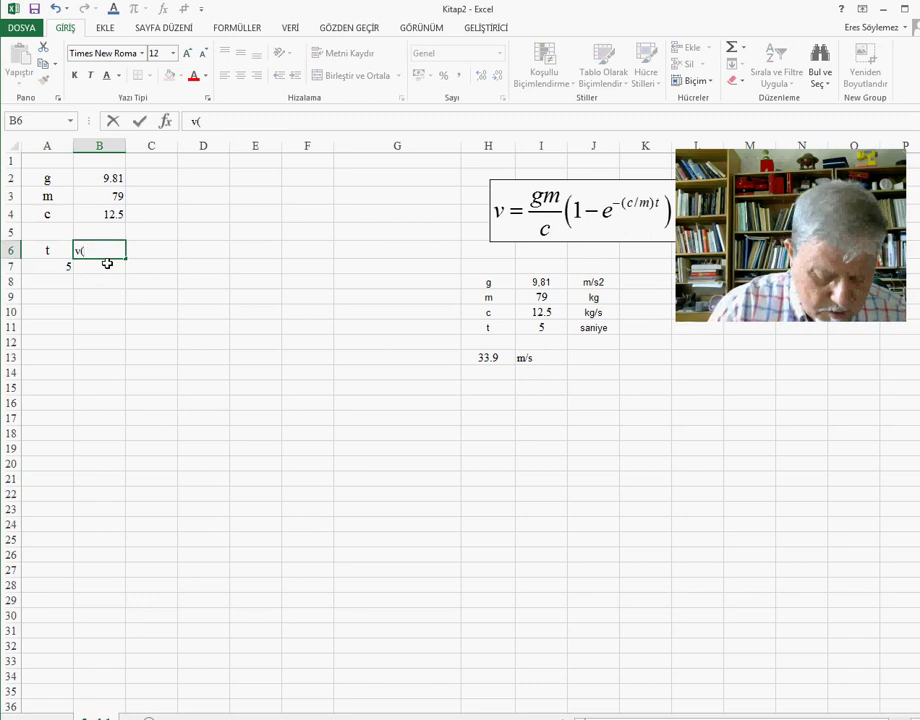
text(m/s)
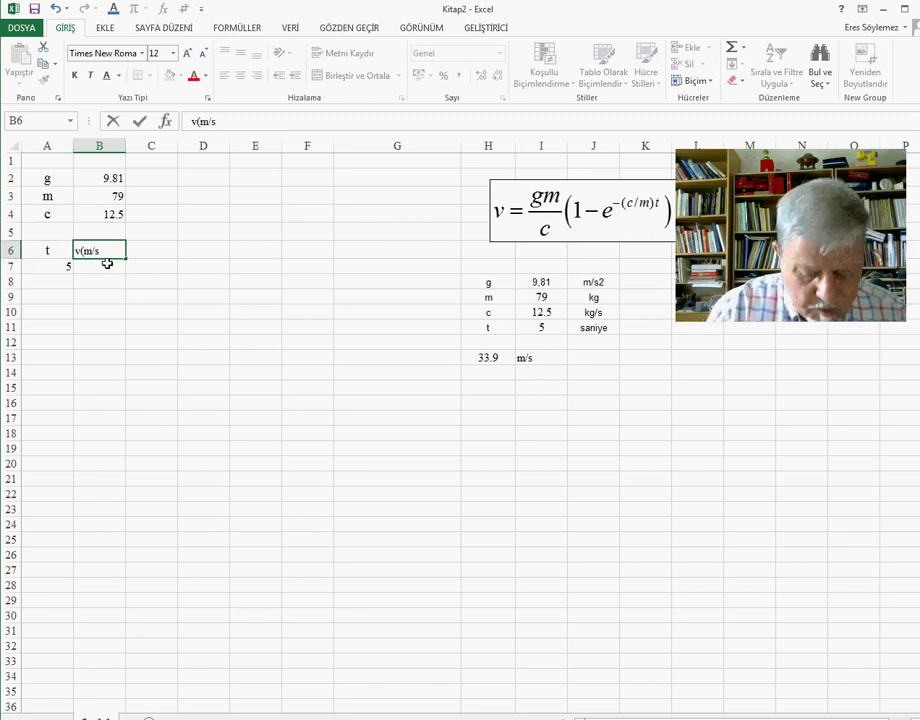
text())
click(47, 250)
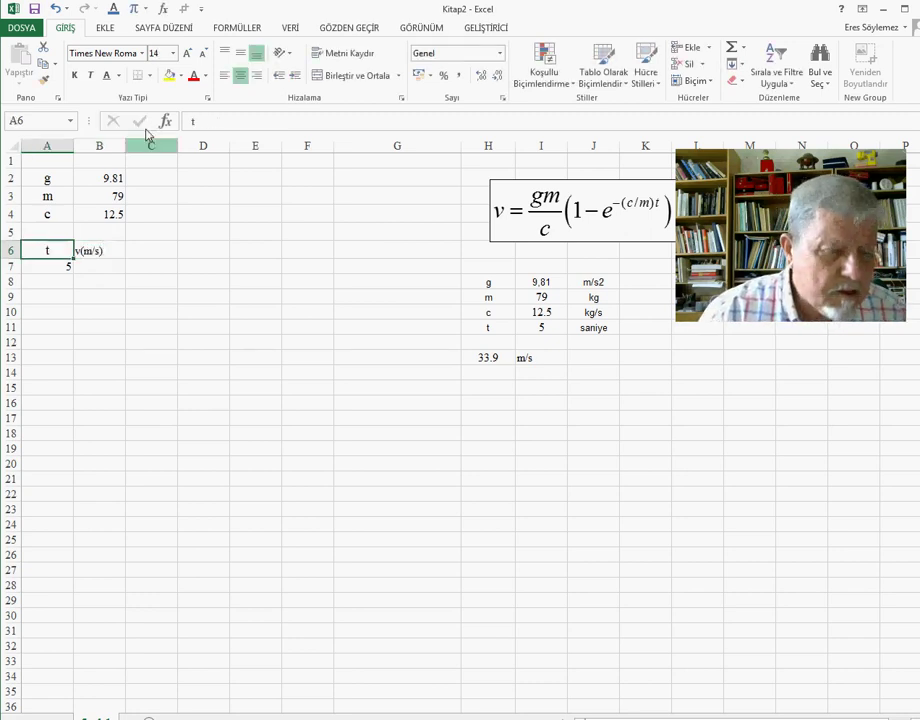
click(201, 122)
text(()
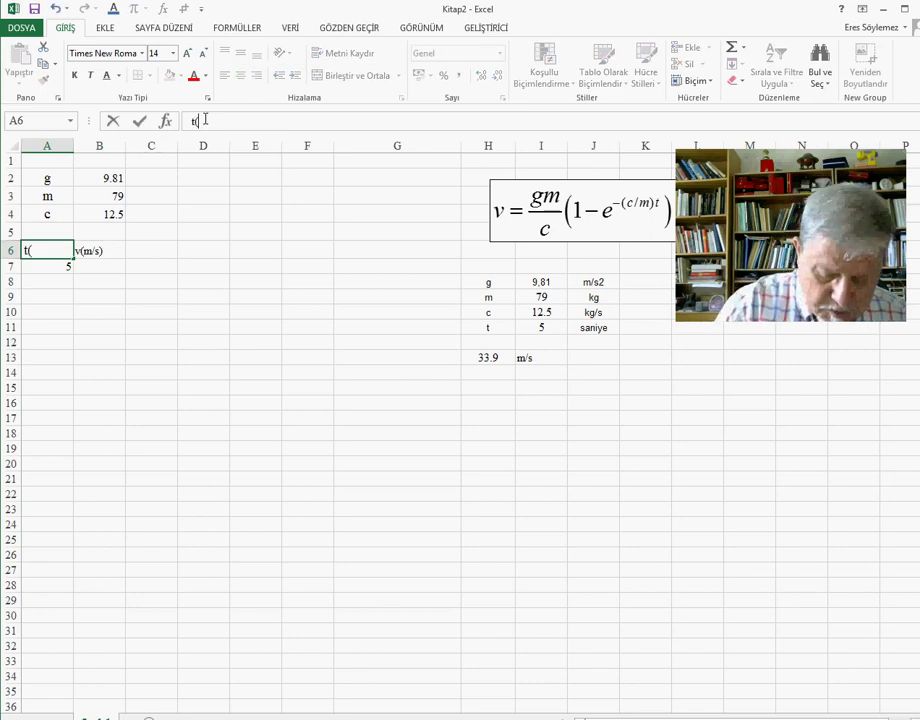
text(s))
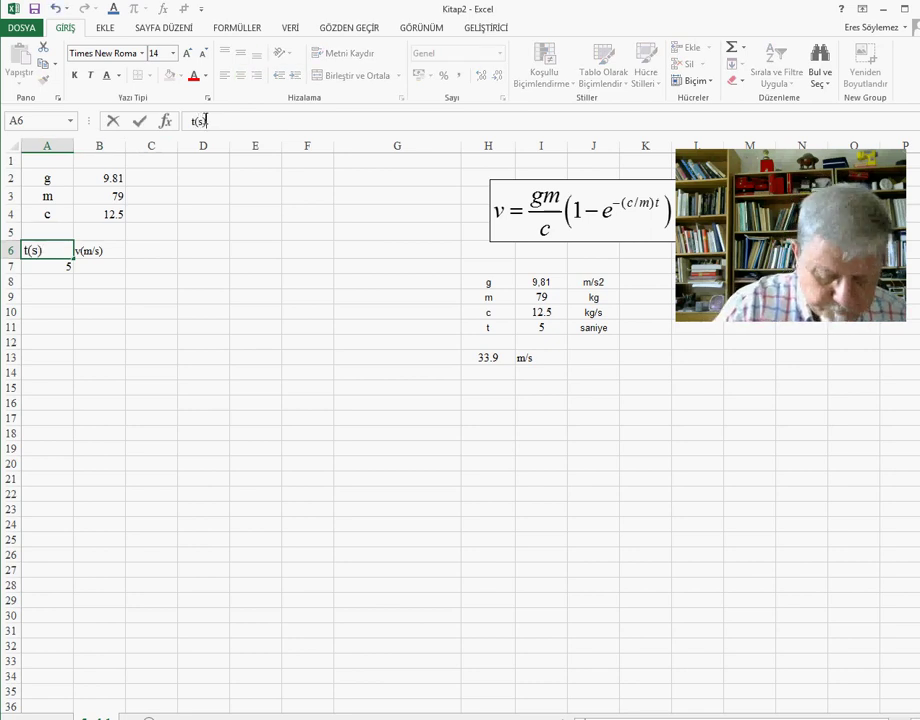
click(294, 281)
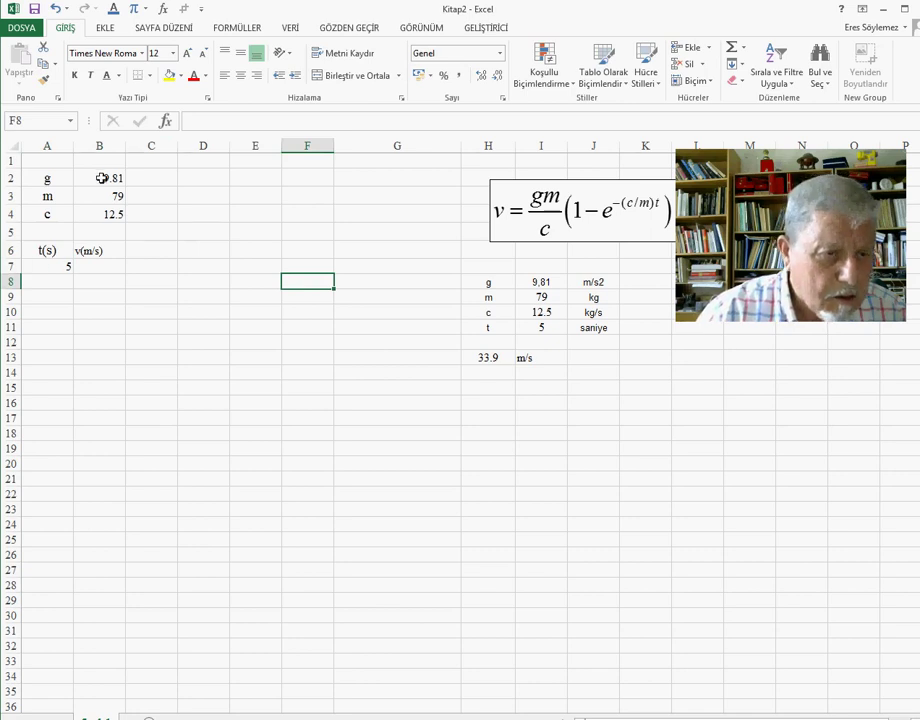
Make the value cells B2:B7 font size 14 and centred.
drag(104, 178, 111, 269)
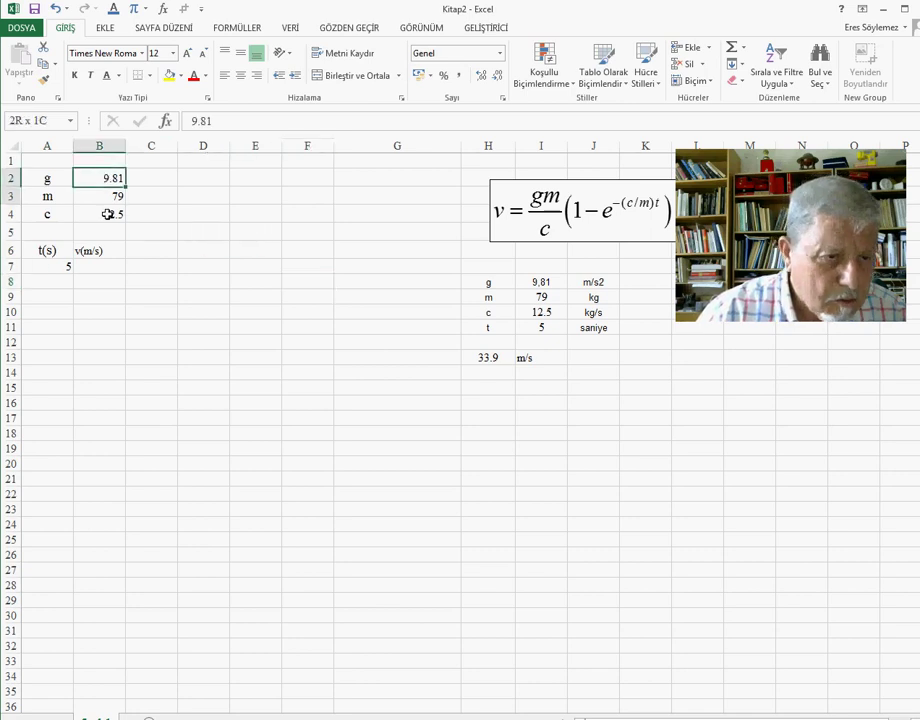
click(173, 53)
click(155, 138)
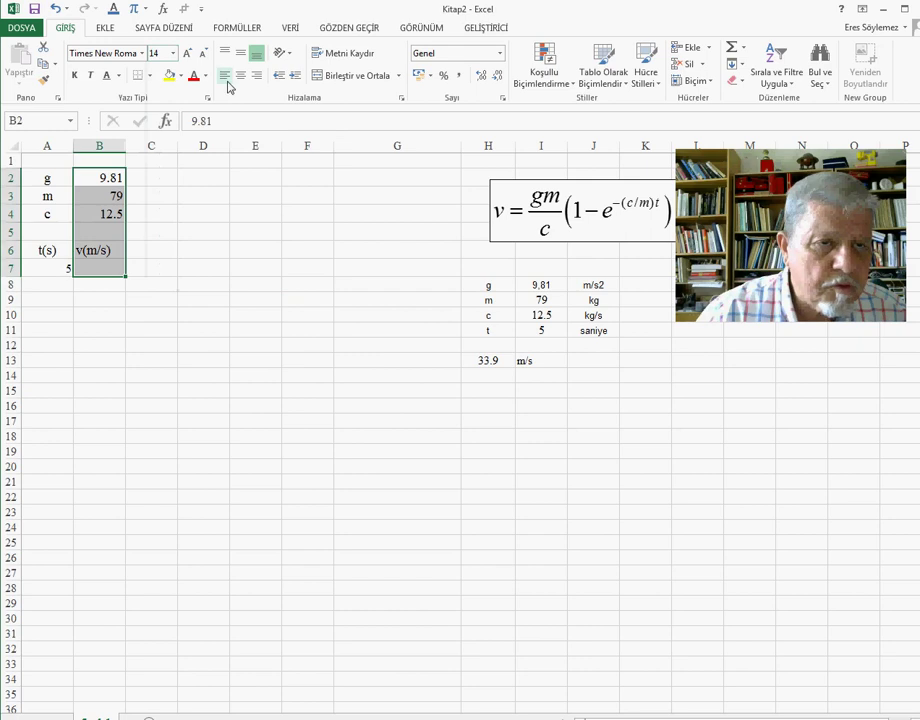
click(240, 76)
click(226, 249)
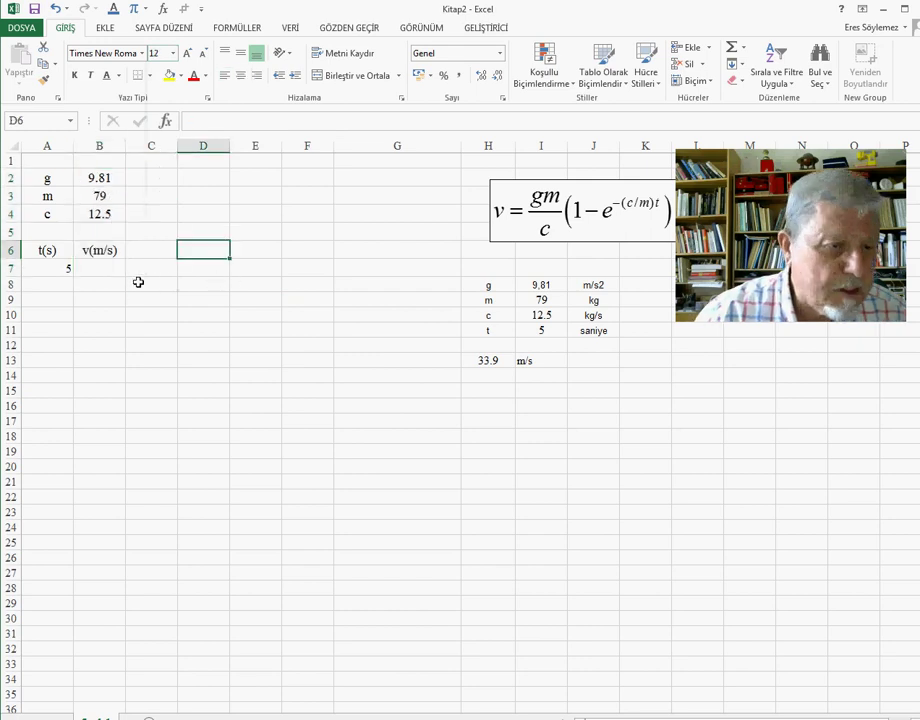
Centre the time value 5 in A7.
click(64, 268)
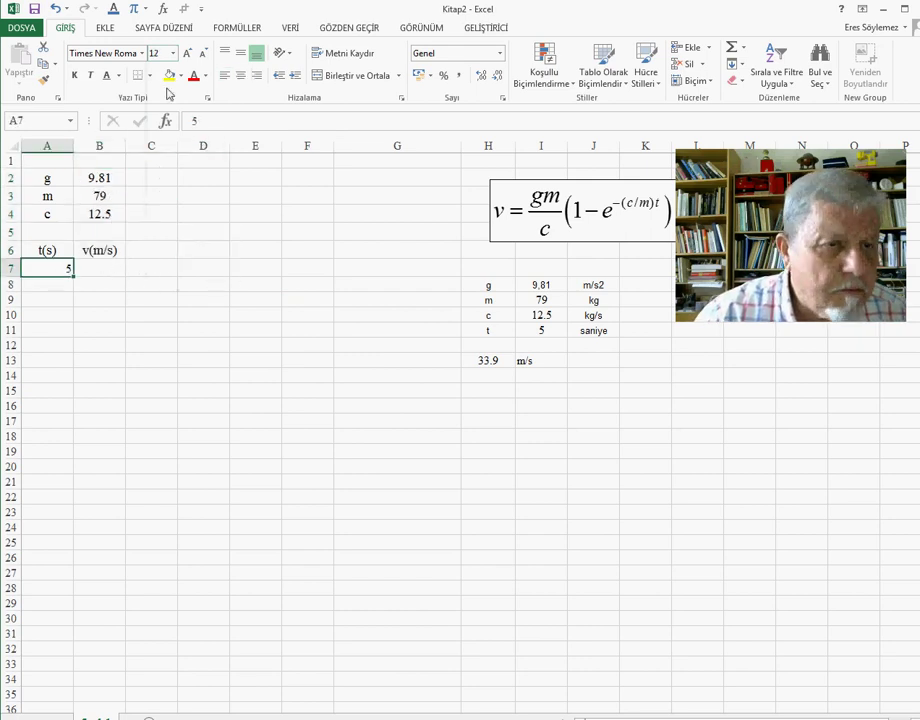
click(240, 76)
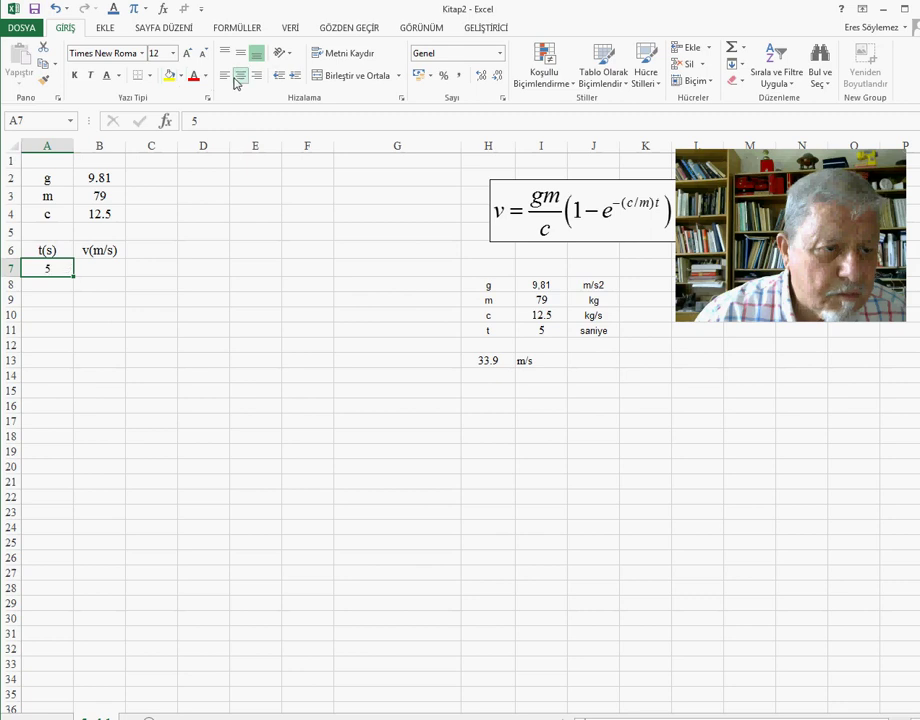
click(116, 272)
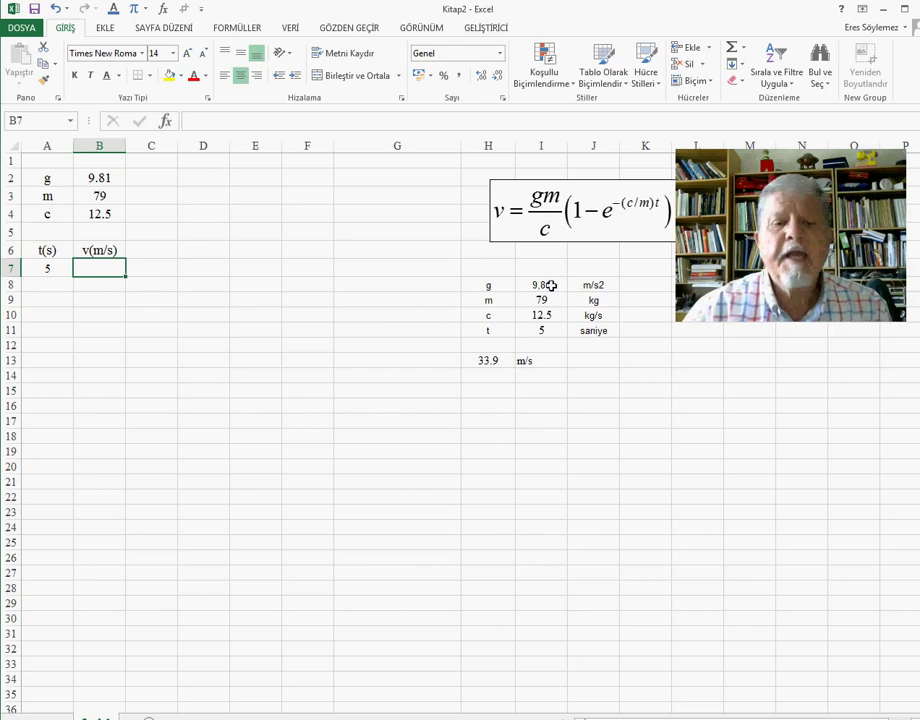
Start B7's formula as +B2*B3/B4, referencing g, m and c.
click(505, 361)
mouse_move(515, 362)
mouse_down()
mouse_move(487, 358)
mouse_move(508, 360)
mouse_up()
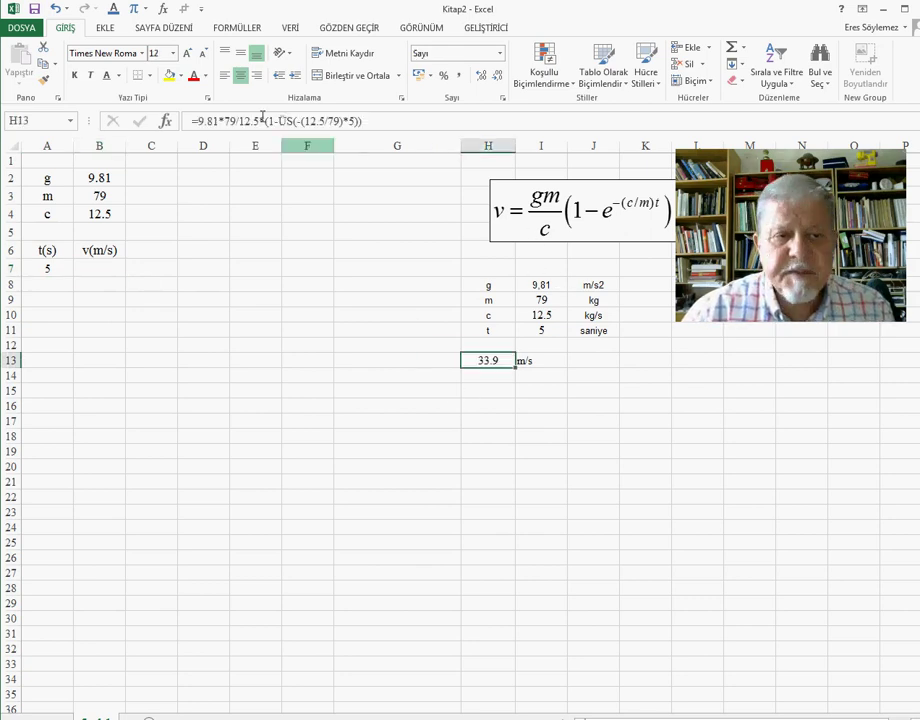
click(124, 269)
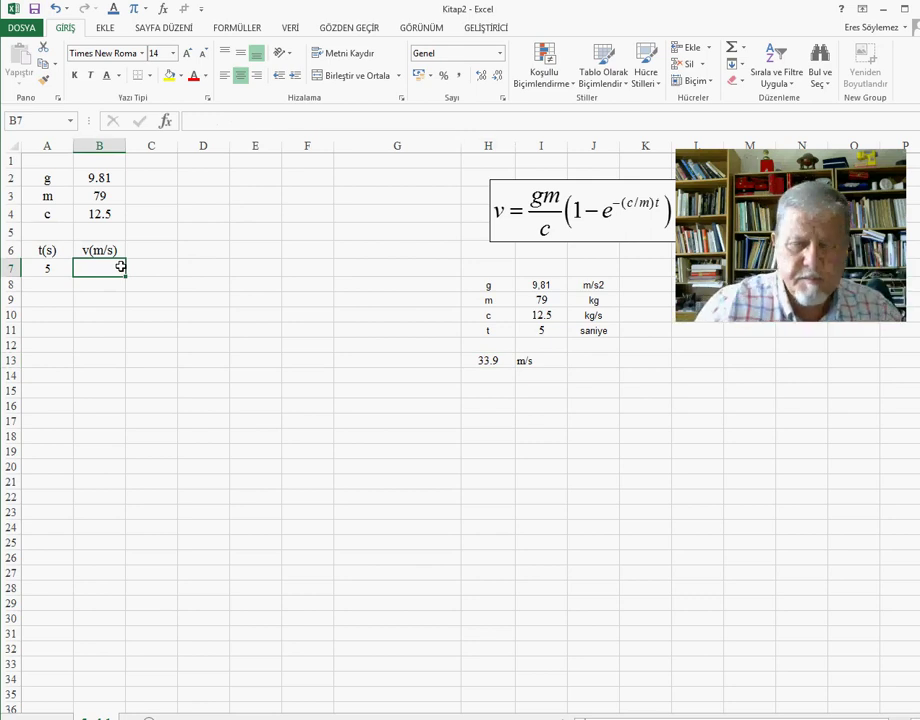
text(+)
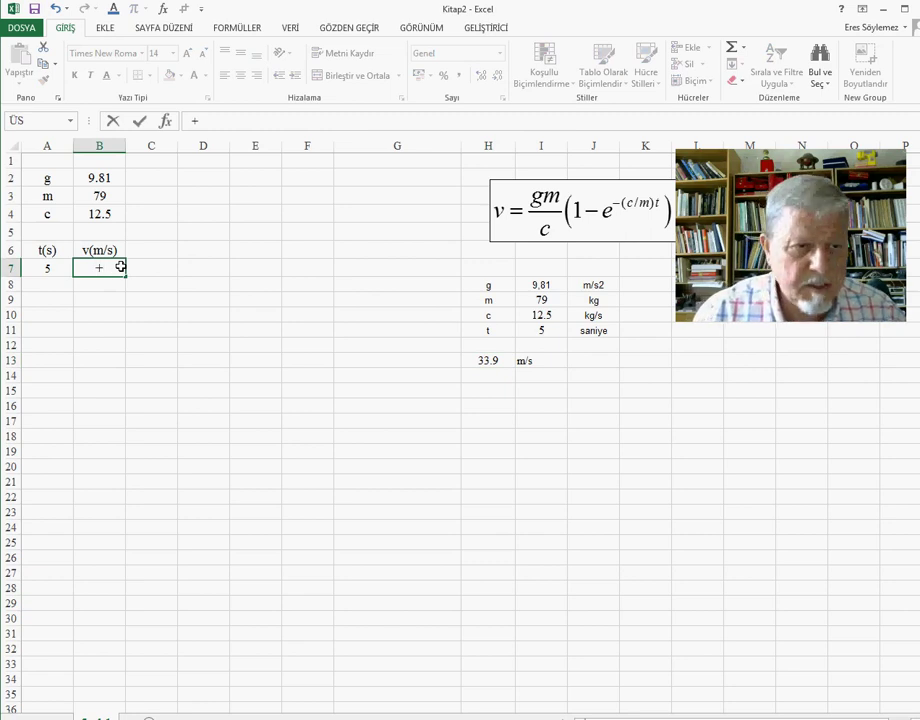
click(104, 178)
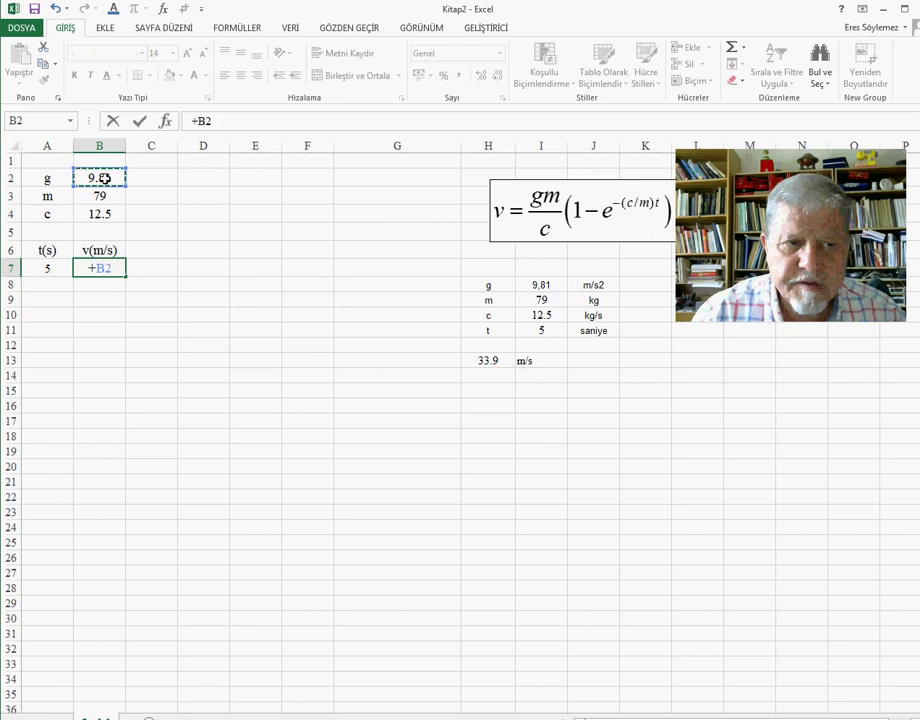
text(*)
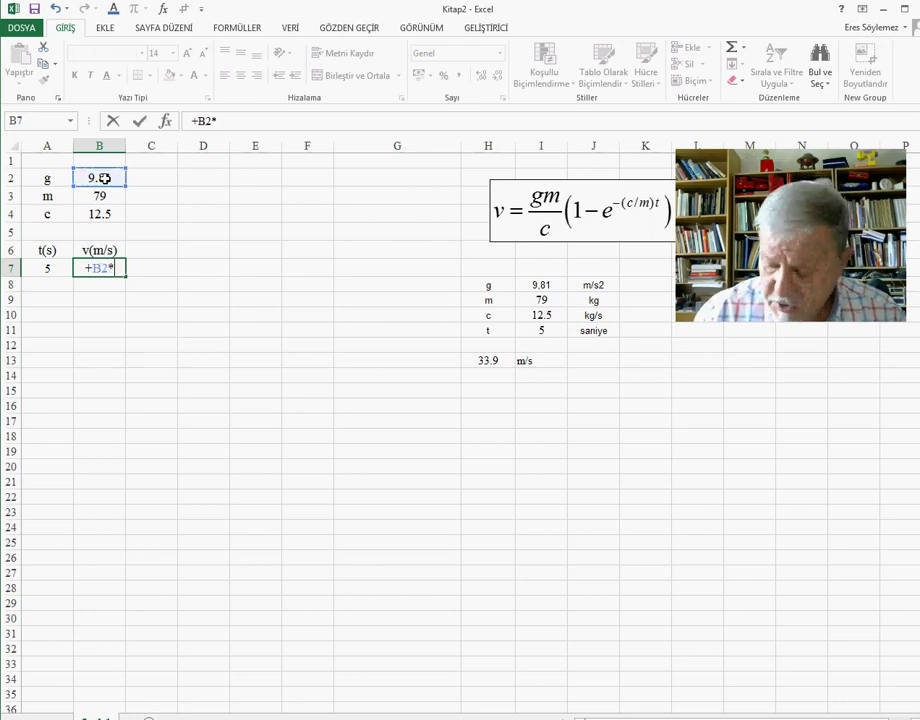
click(107, 195)
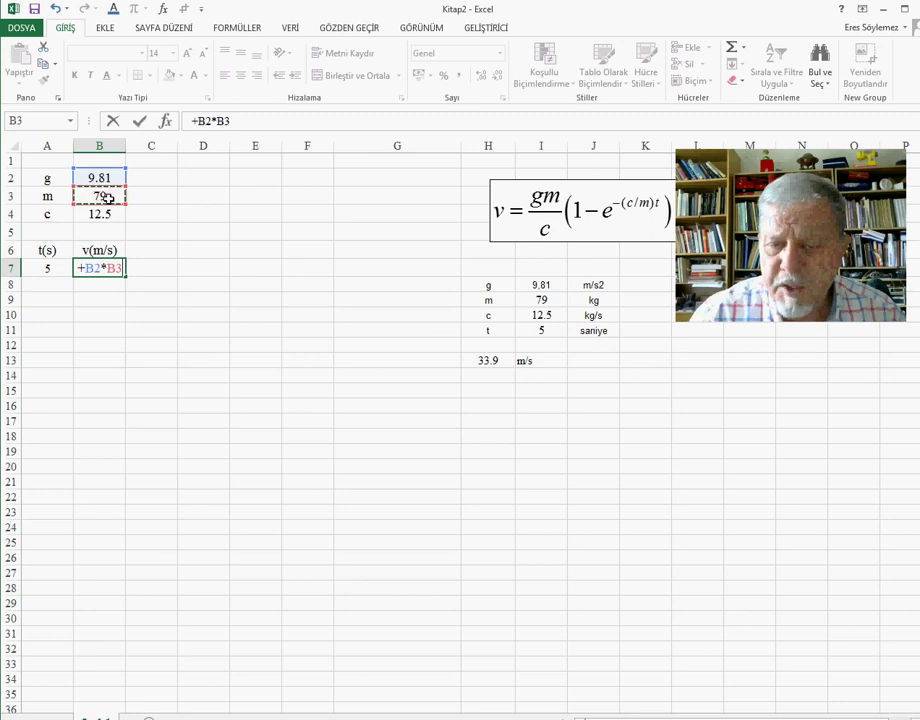
text(/)
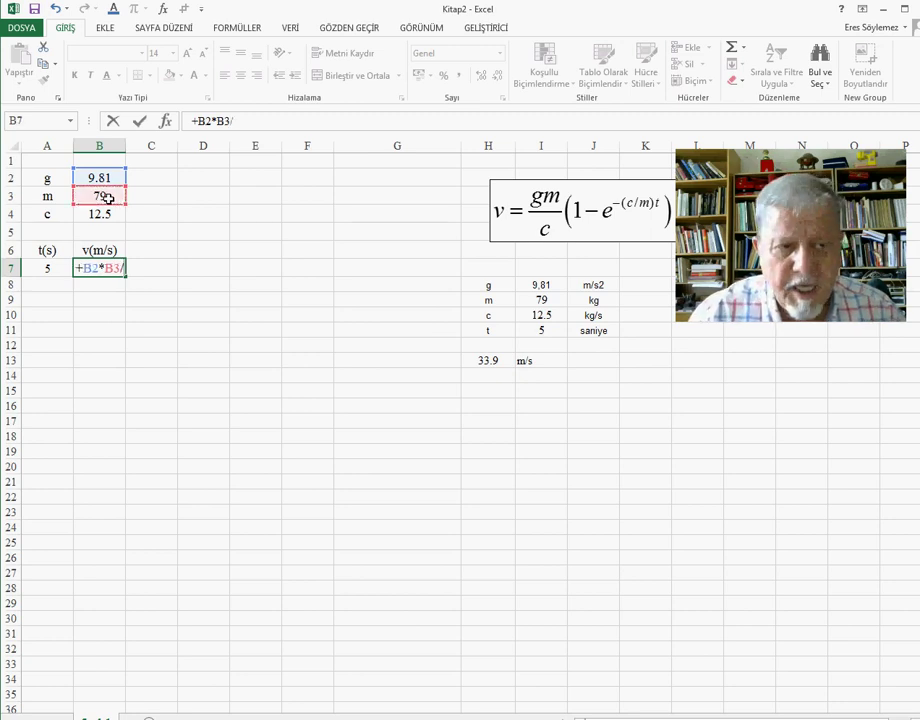
click(97, 216)
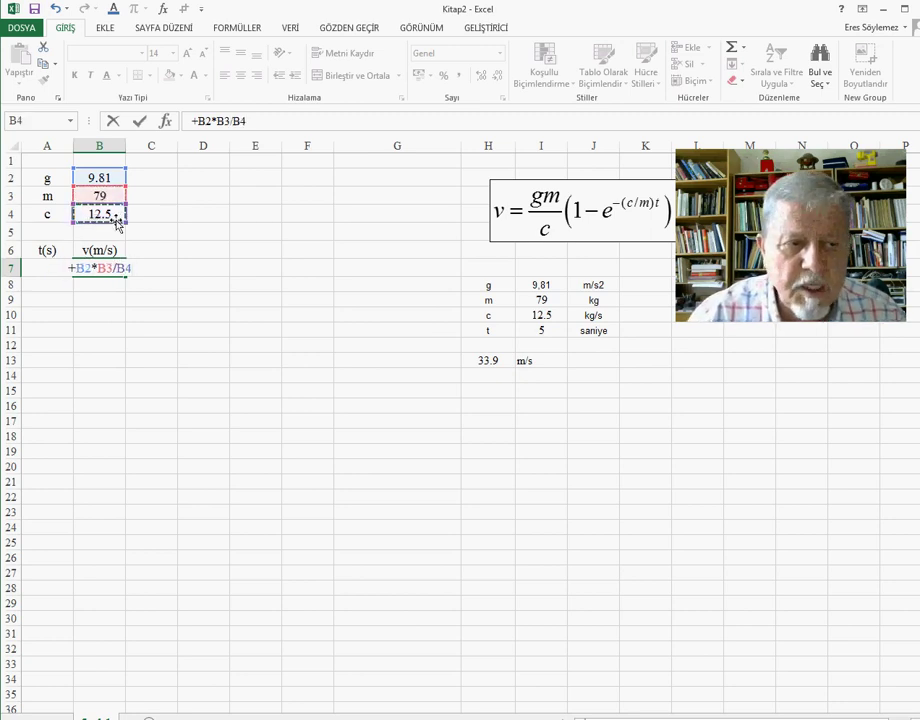
Complete it with *(1-üs(-(B4/B3)*A7)), adding the closing parentheses.
text(*)
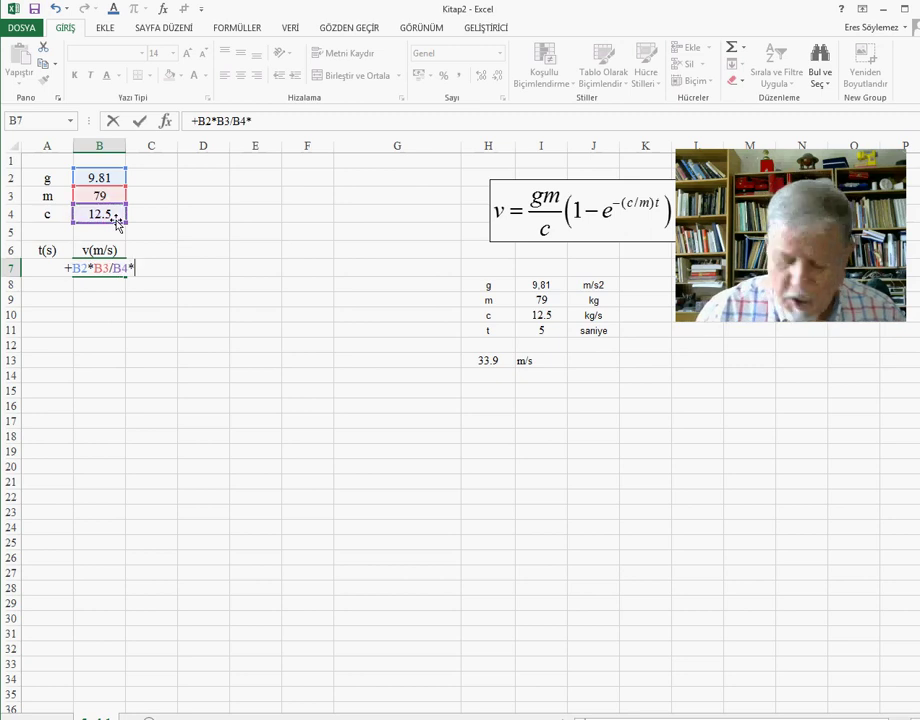
text(()
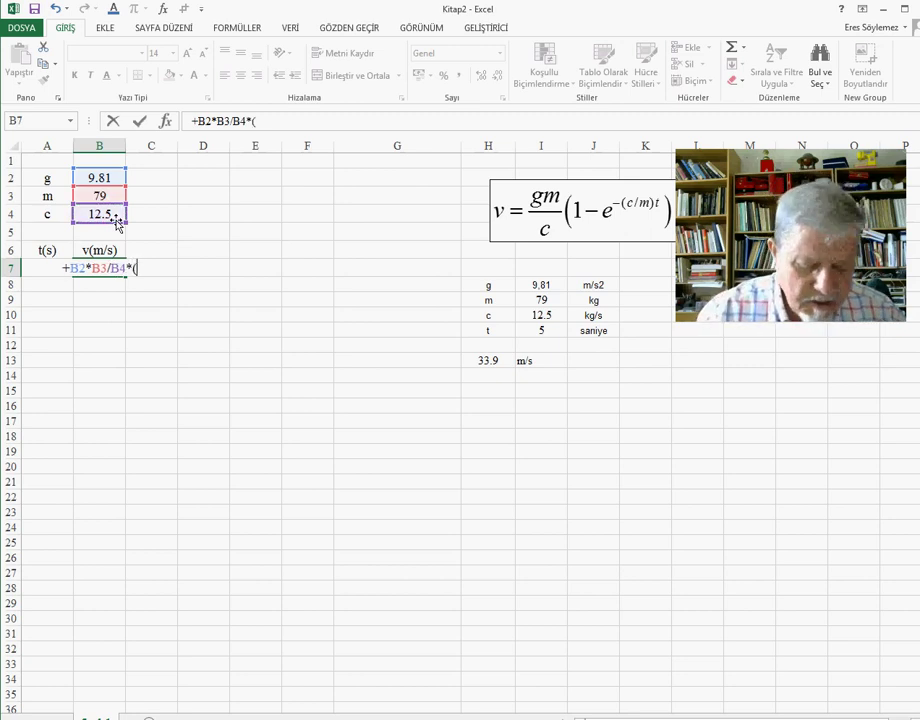
text(1-üs()
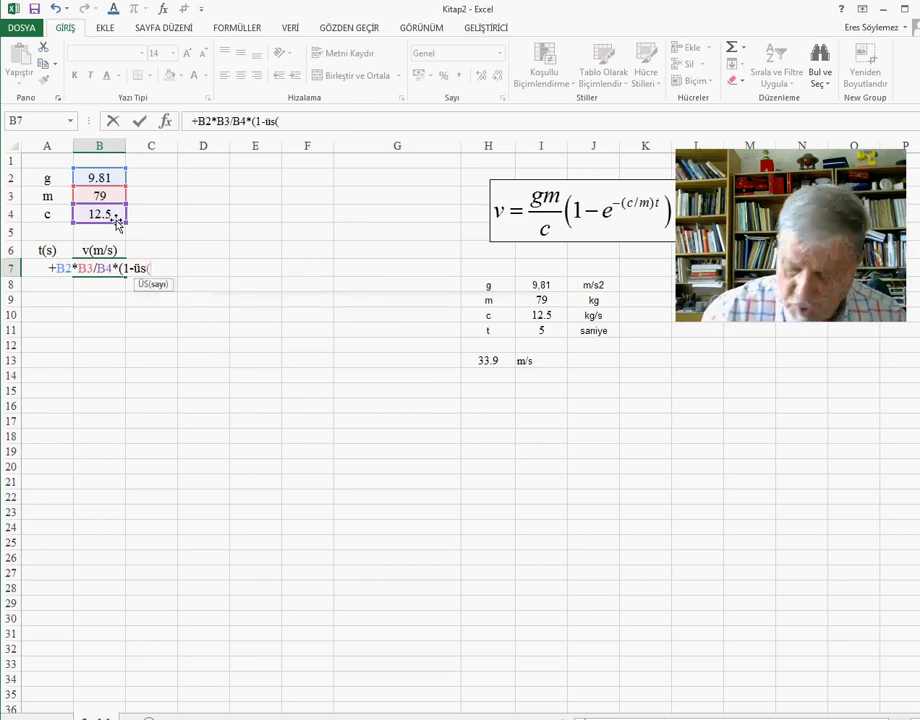
text(-)
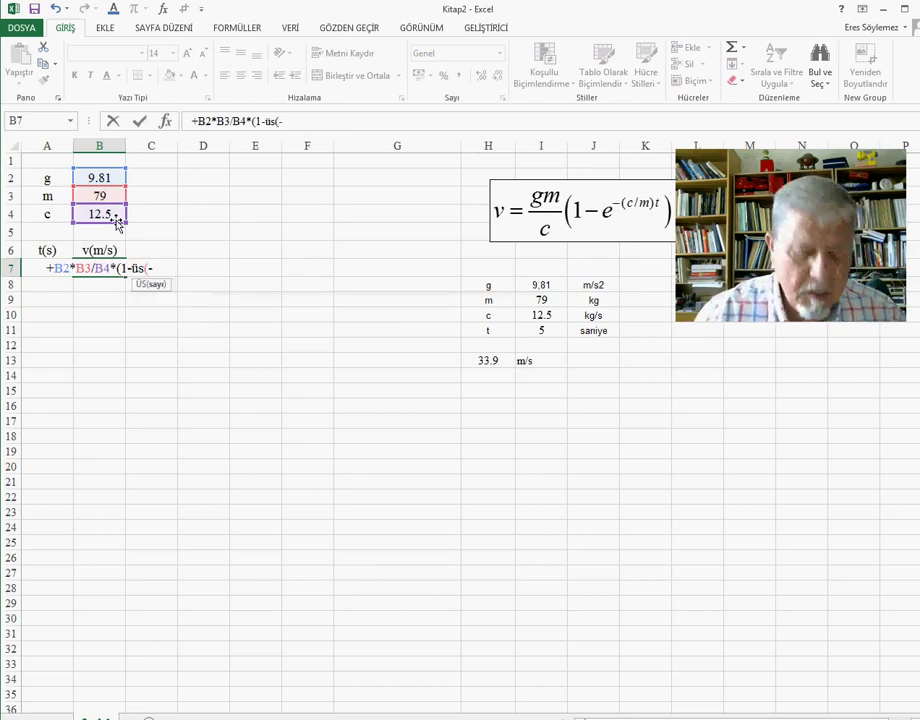
text(()
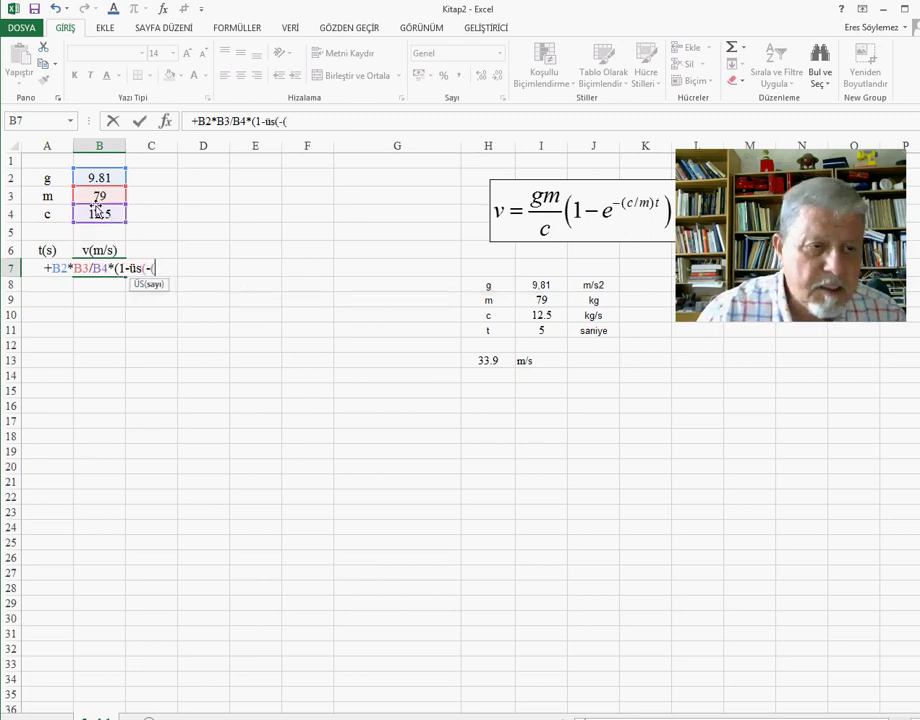
click(95, 212)
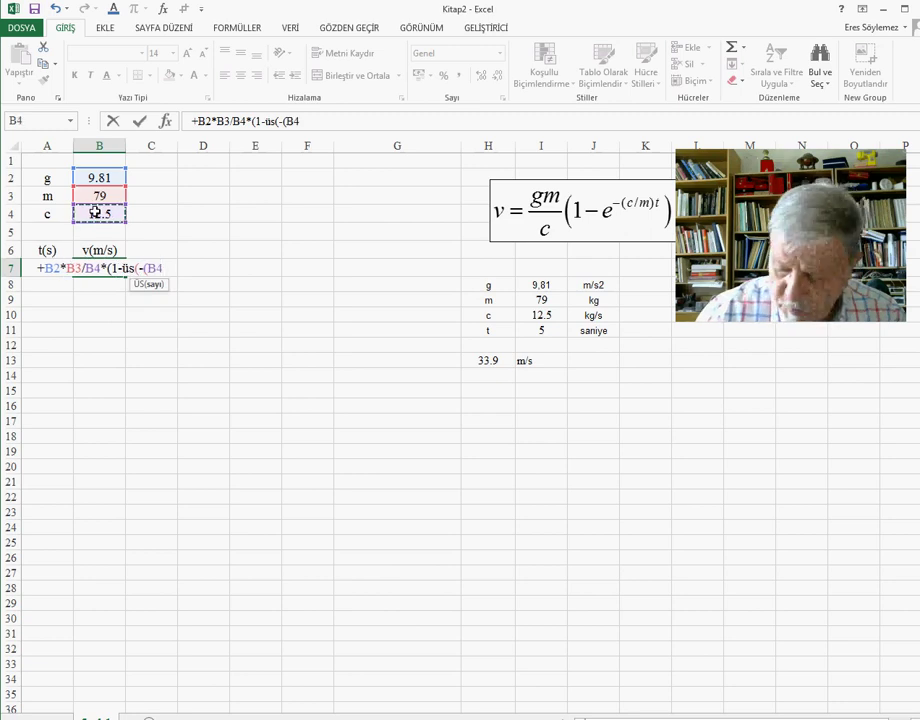
text(/)
click(105, 197)
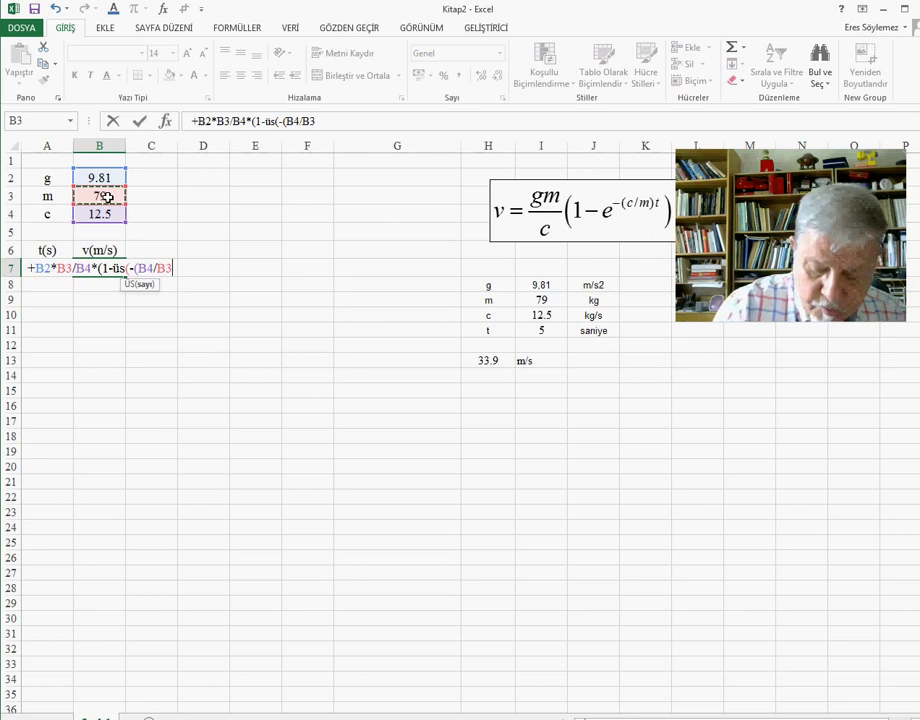
text())
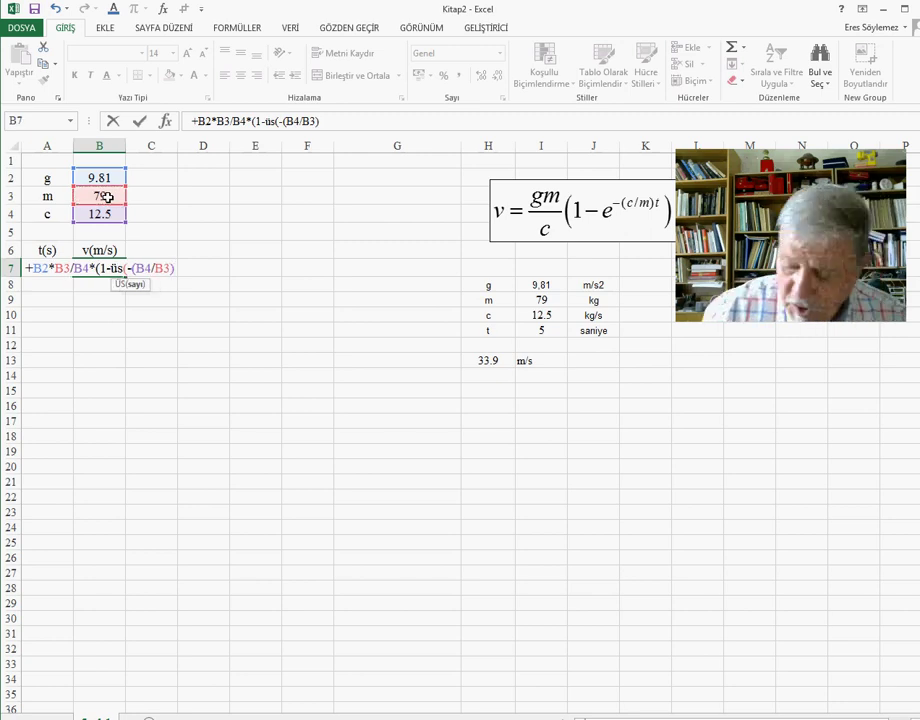
text(*)
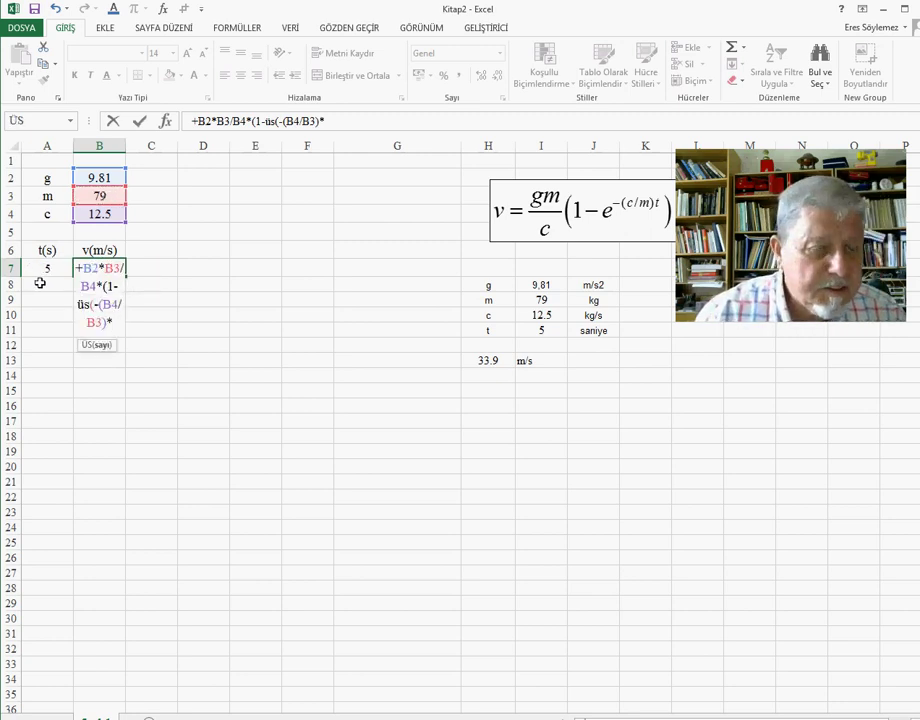
click(43, 267)
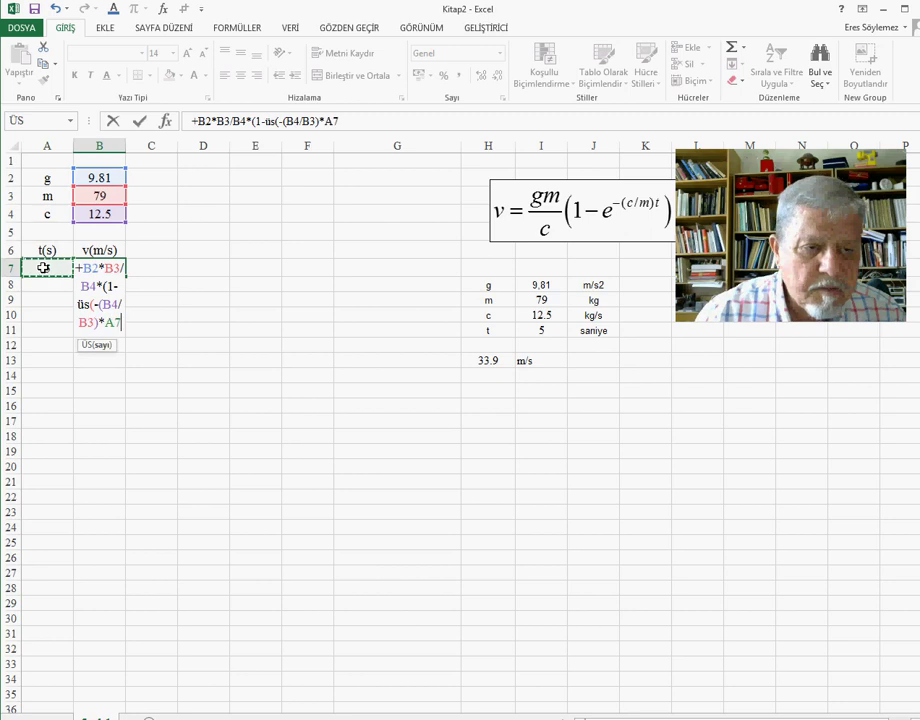
text())
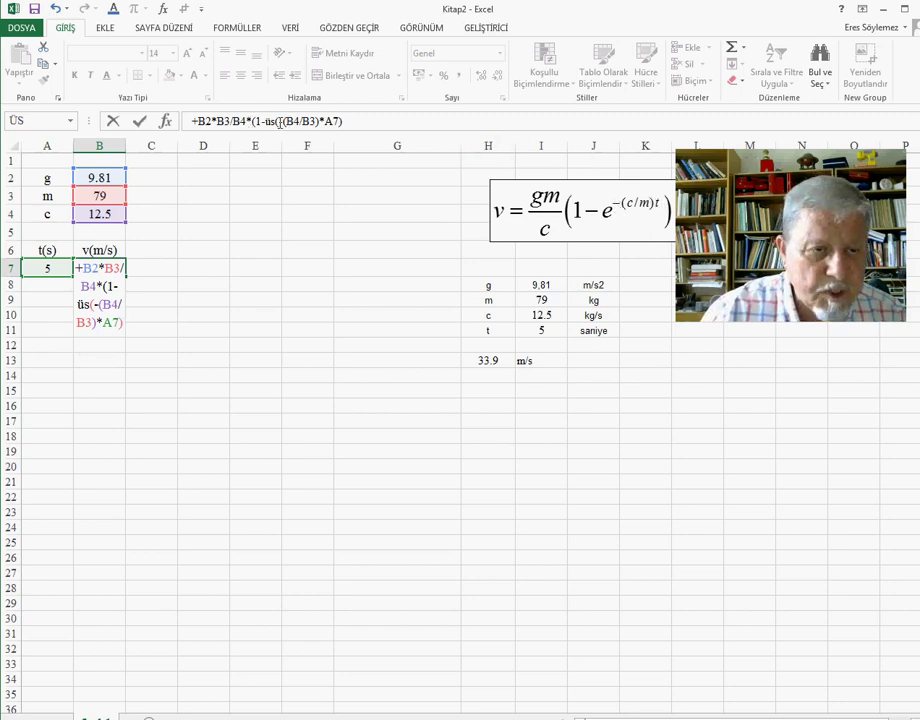
click(346, 121)
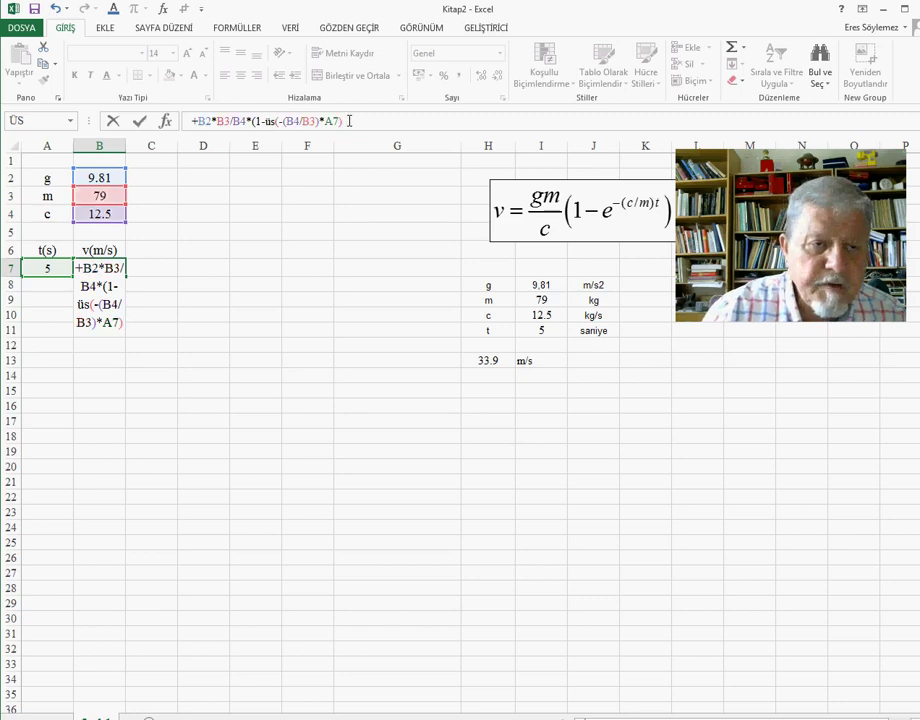
text())
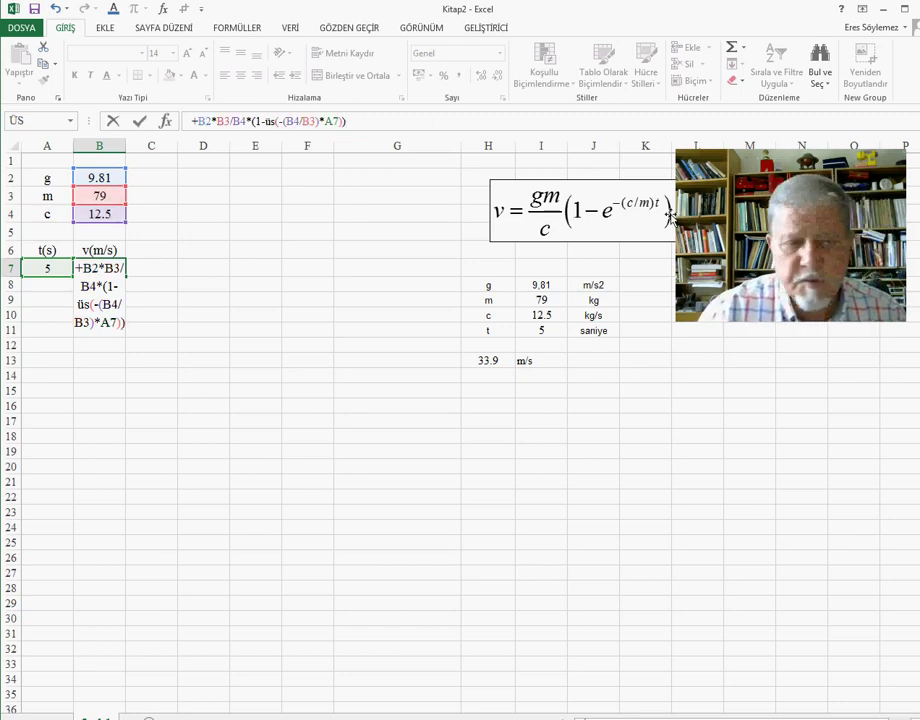
Enter the B7 formula and format B7 as Sayı with 1 decimal place.
key(Return)
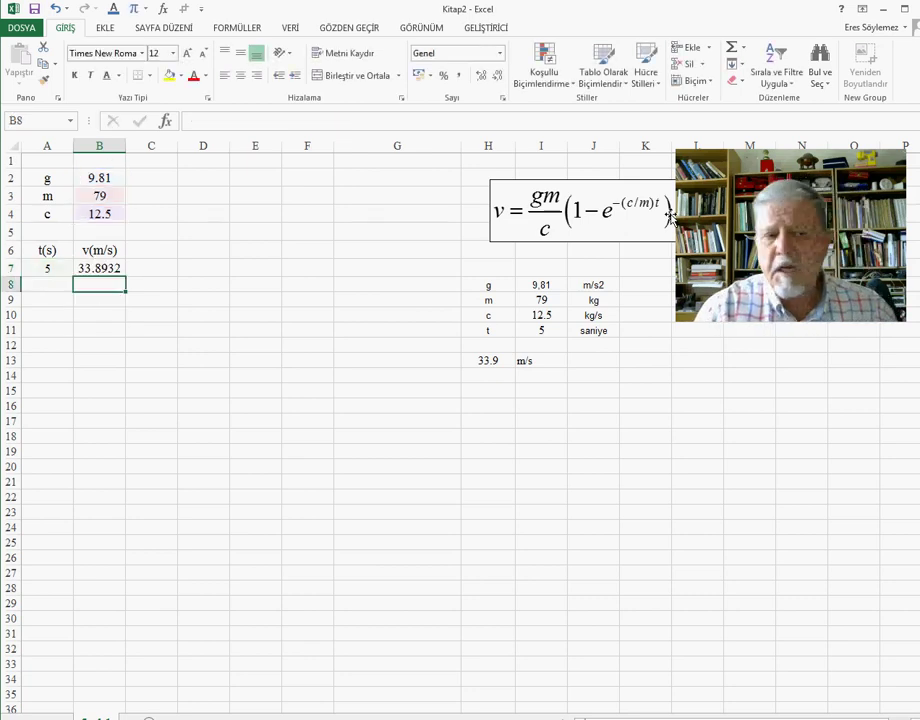
click(96, 268)
right_click(100, 270)
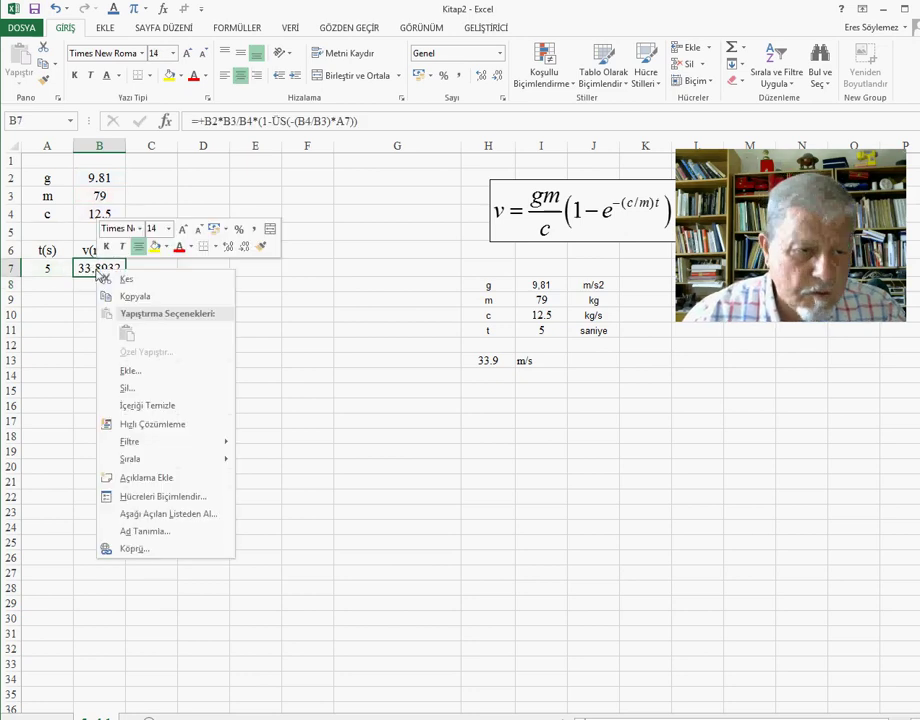
click(164, 496)
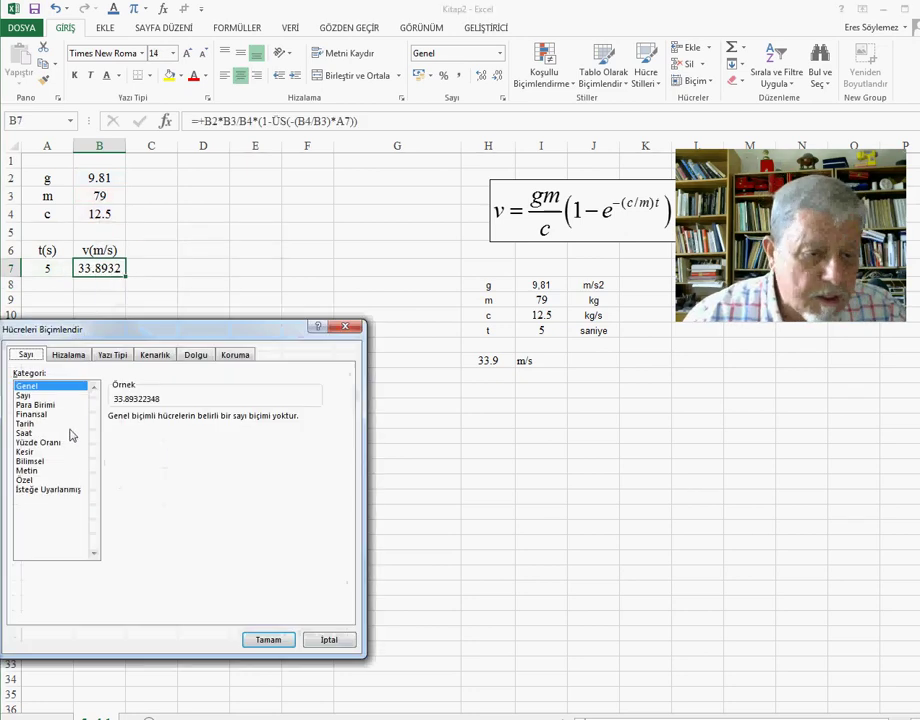
click(23, 395)
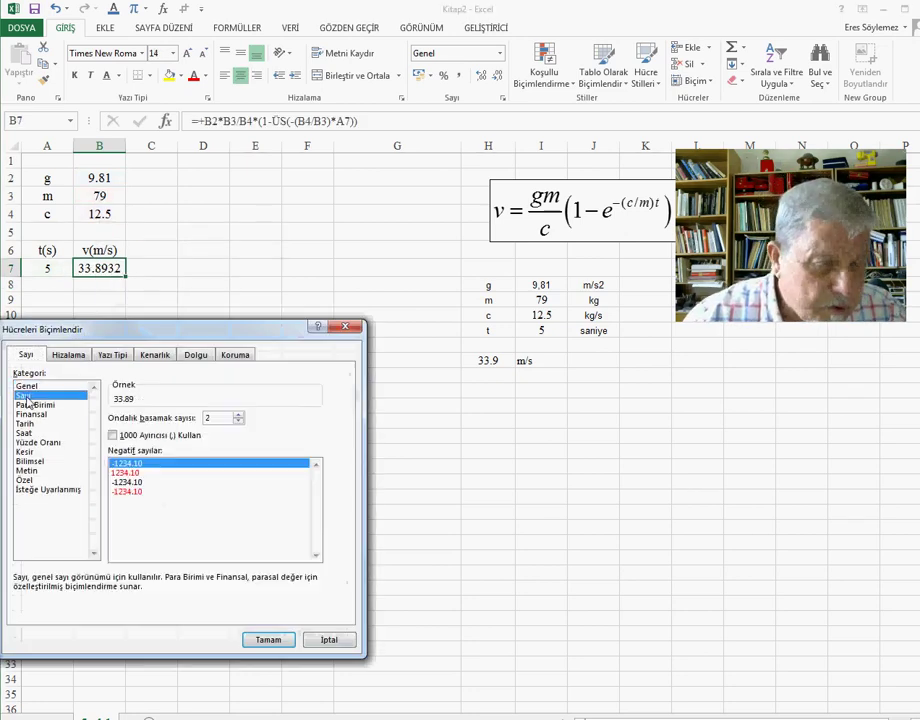
click(238, 423)
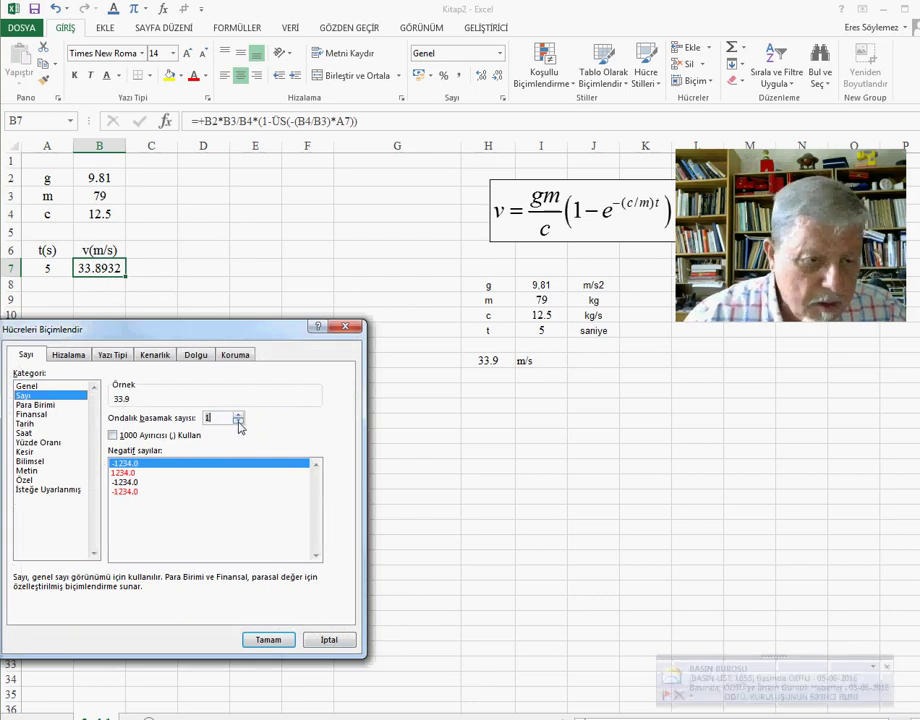
click(268, 639)
click(222, 466)
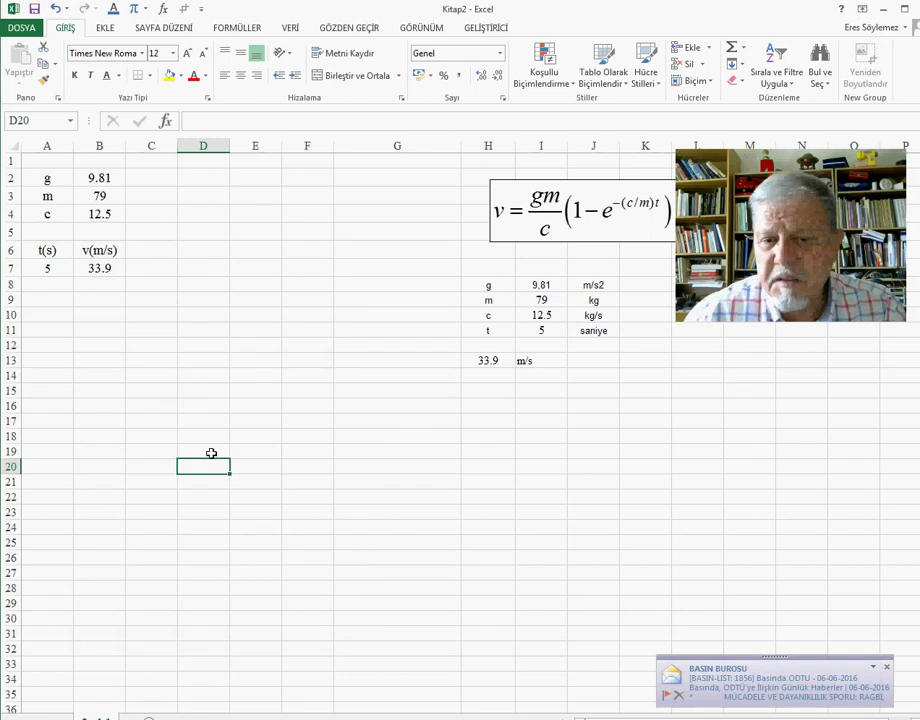
Change the mass in B3 from 79 to 85.
click(59, 288)
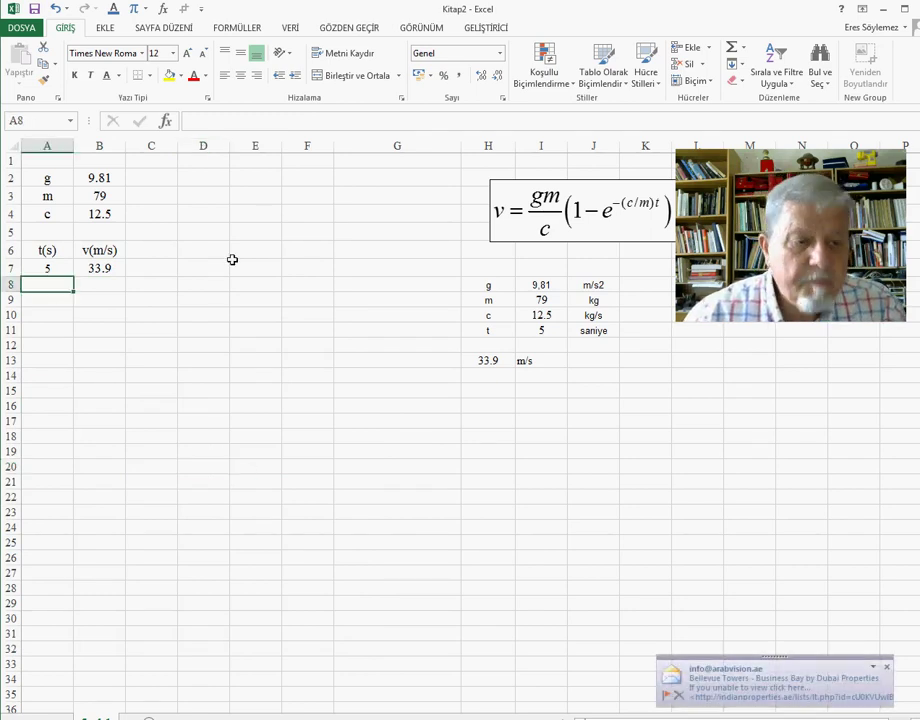
click(110, 194)
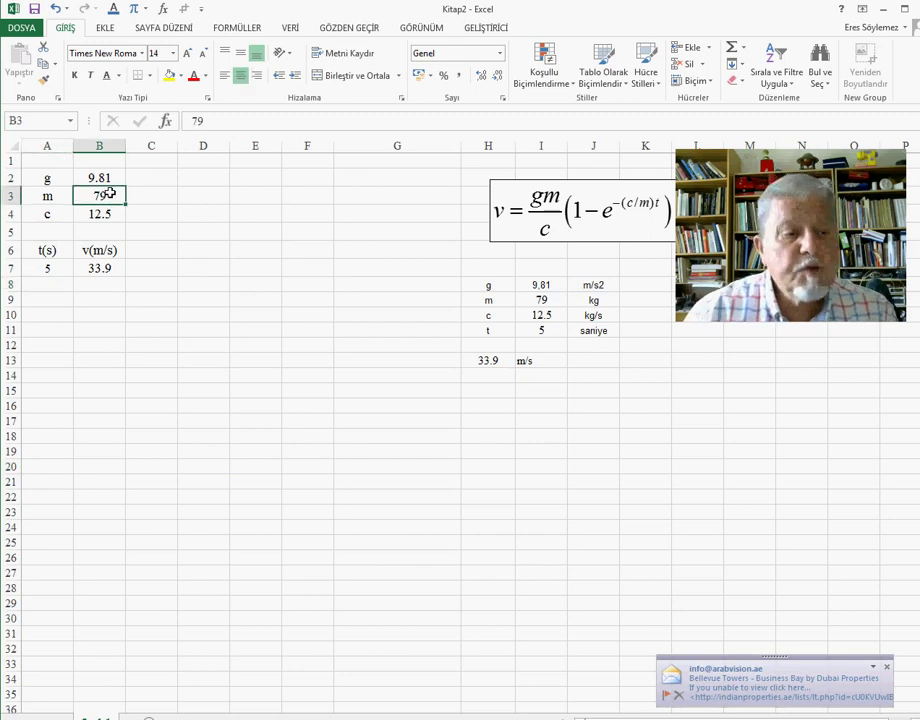
text(85)
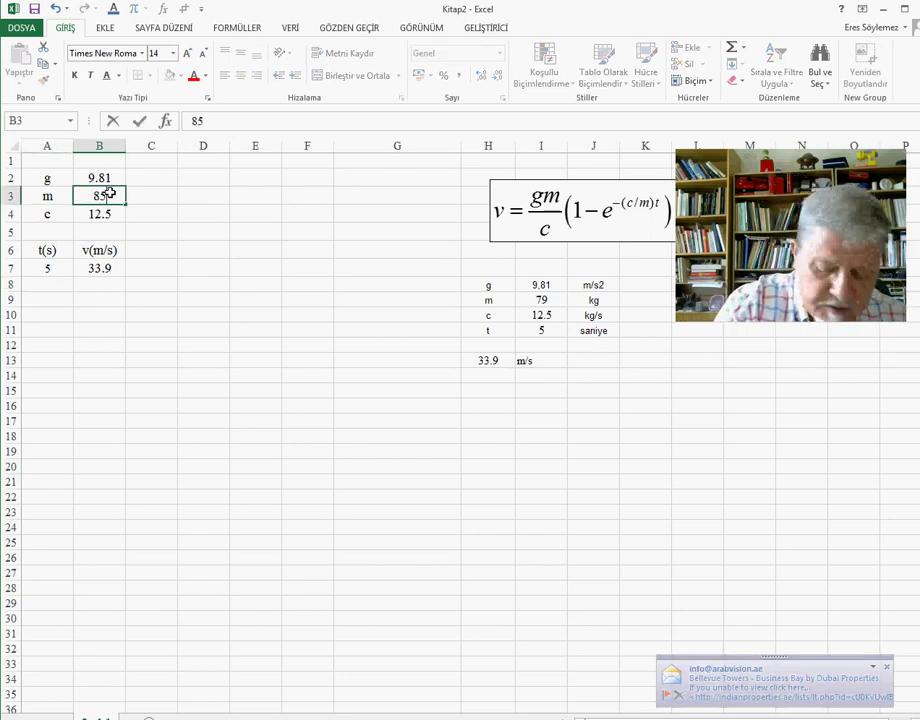
key(Return)
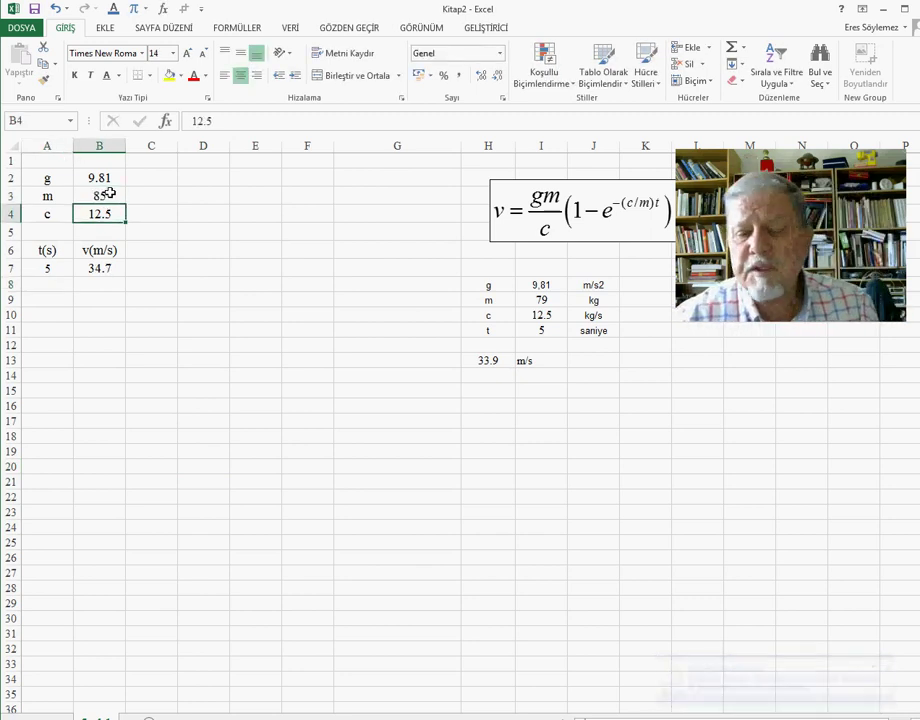
Replace both occurrences of 79 with 85 in H13's hard-coded formula.
click(495, 361)
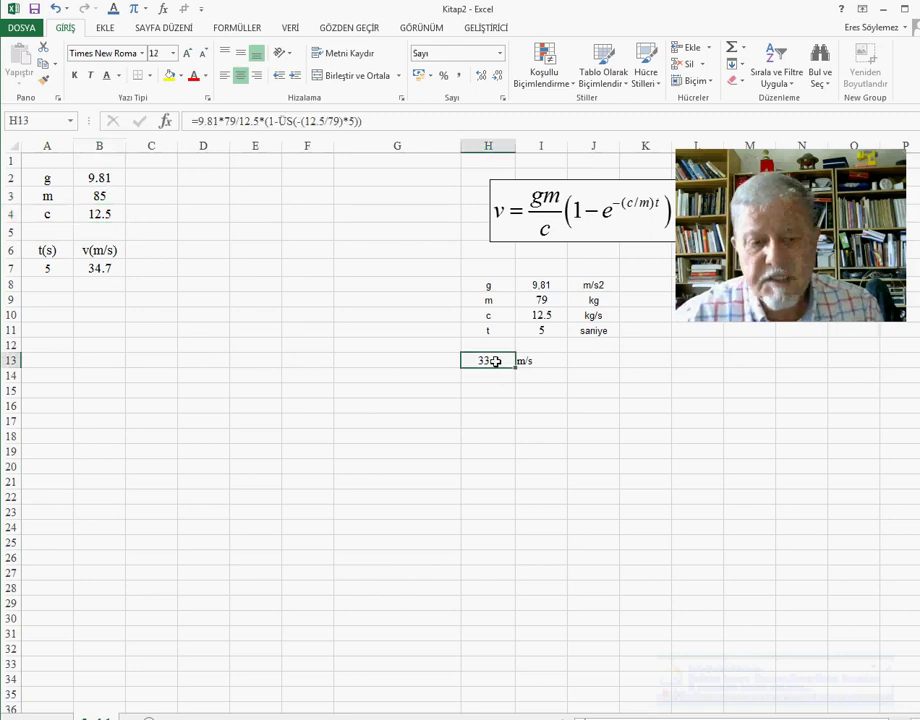
double_click(229, 121)
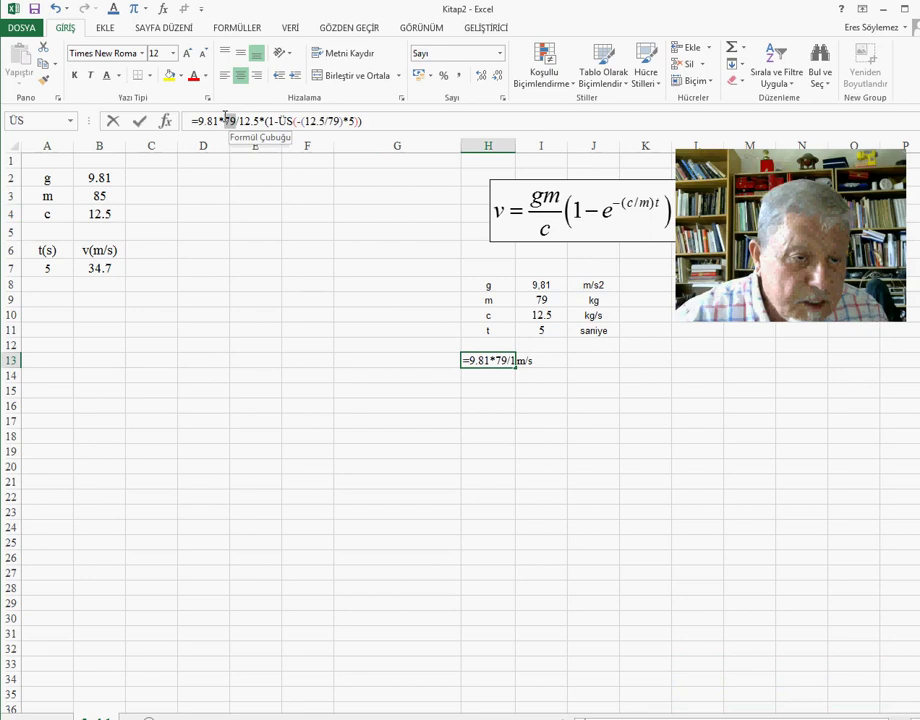
text(8)
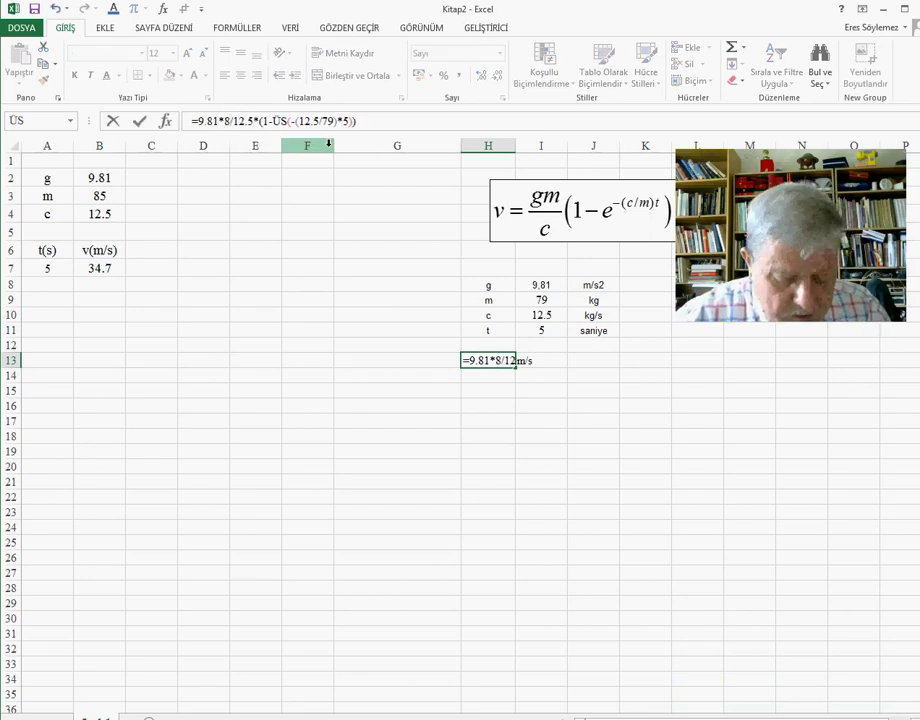
text(5)
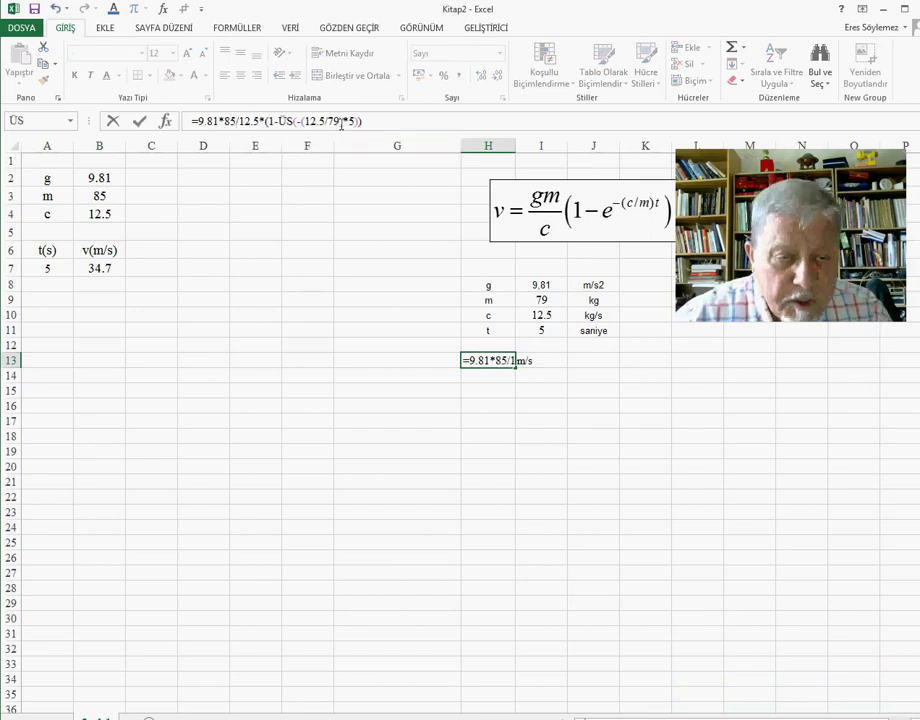
double_click(340, 120)
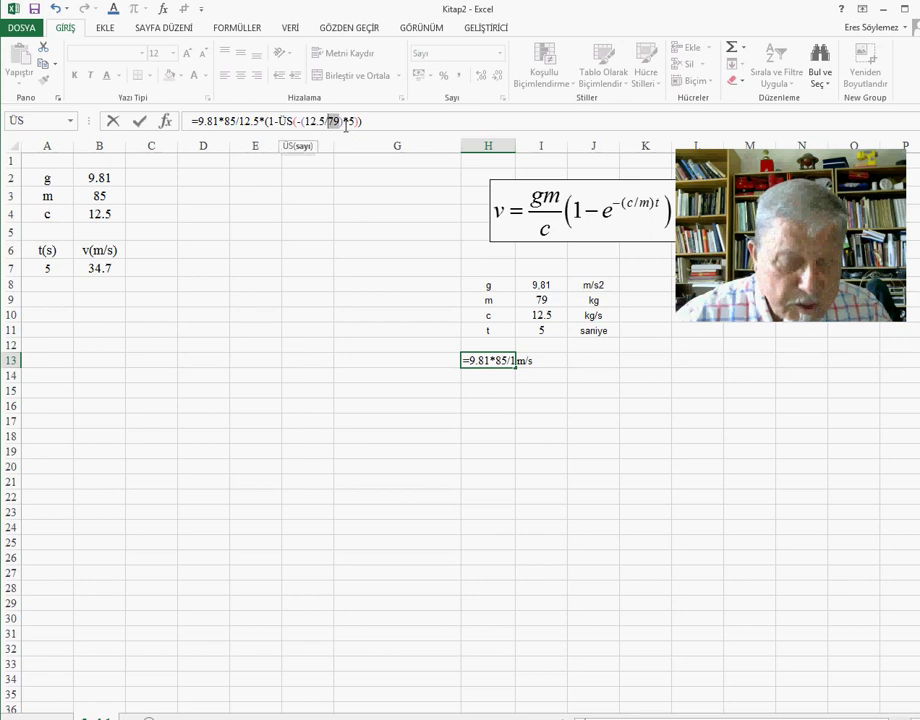
text(85)
key(Return)
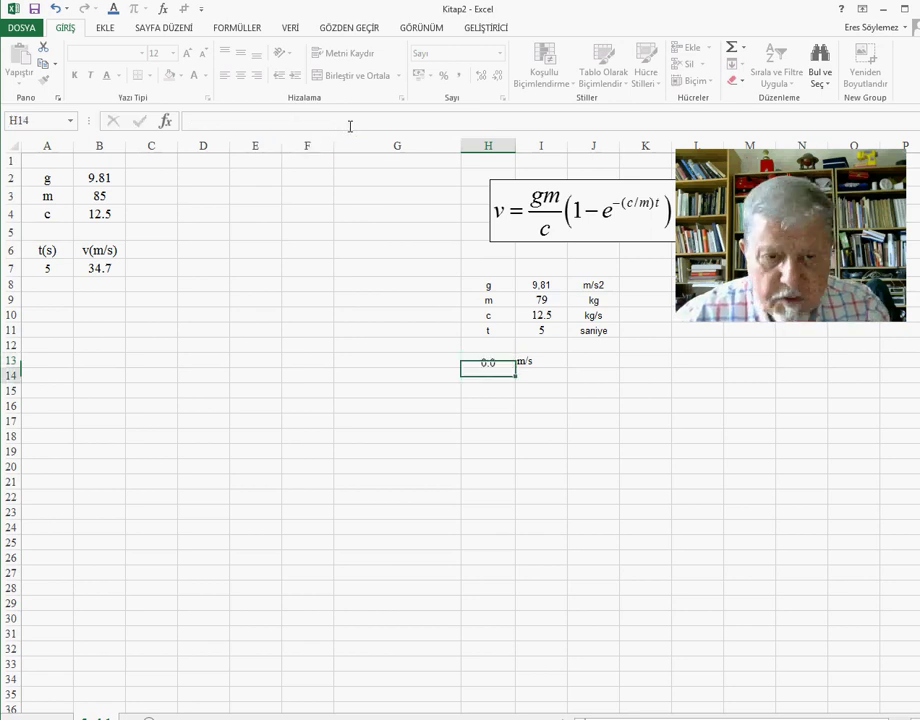
click(396, 330)
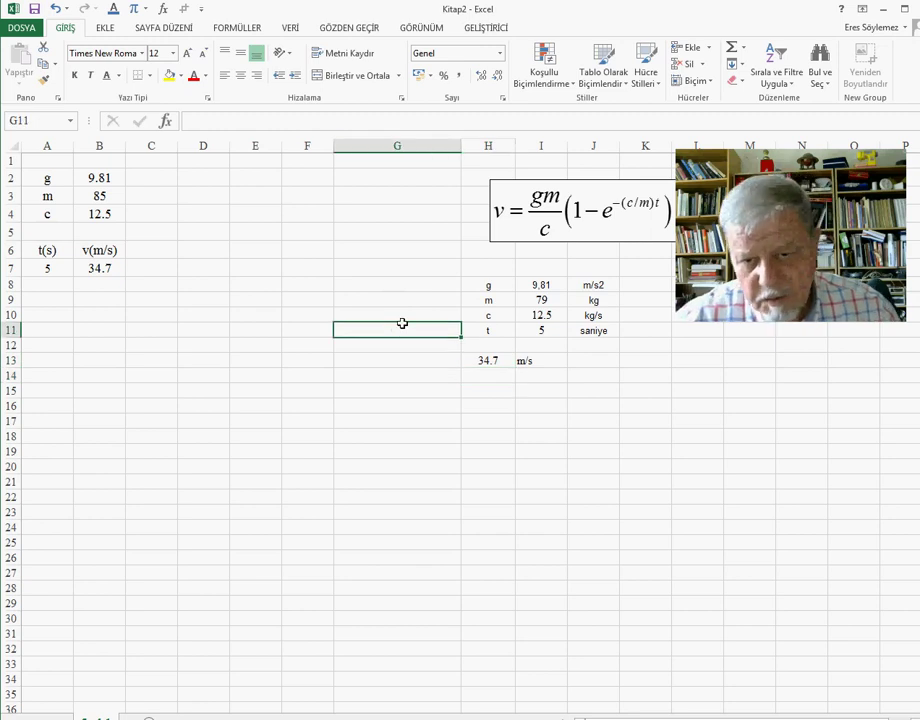
Enter times of 1, 25, then 80 s in A7, ending with B7 at 66.7.
click(44, 270)
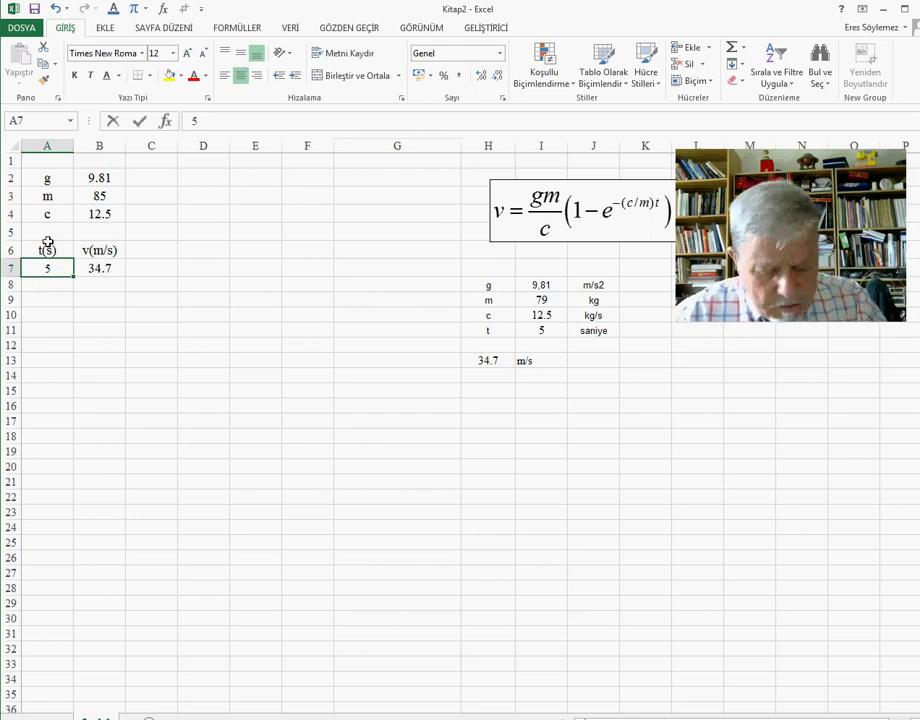
text(1)
key(Return)
click(45, 263)
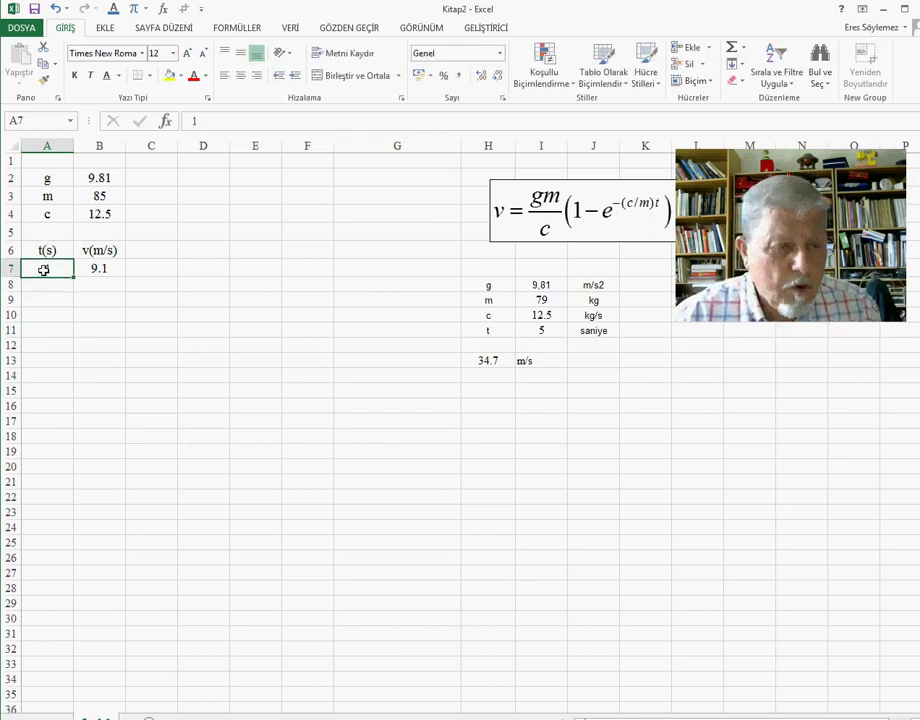
text(25)
key(Return)
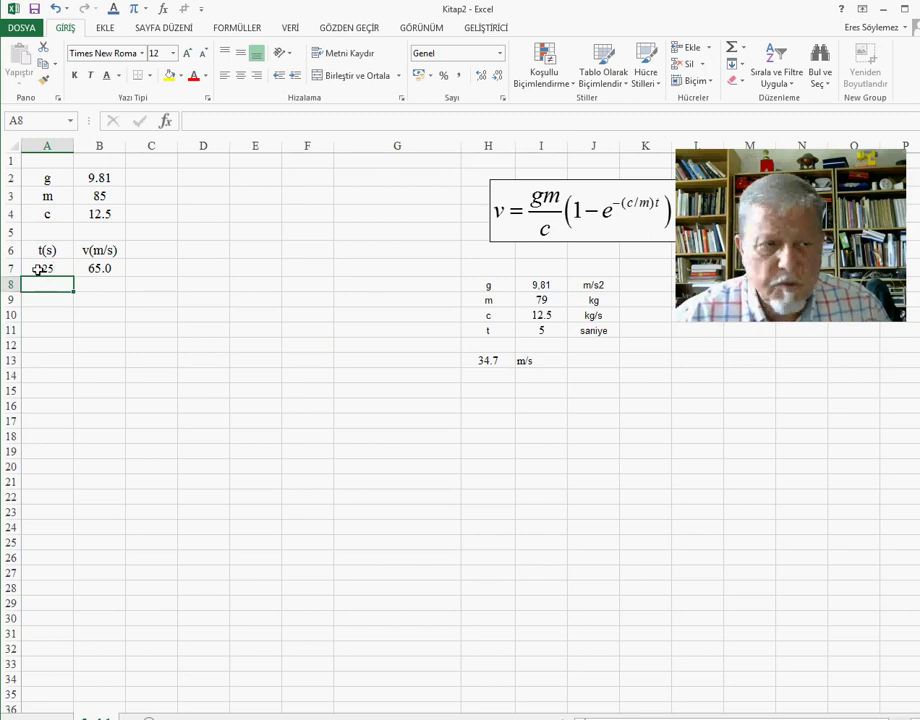
click(41, 263)
text(80)
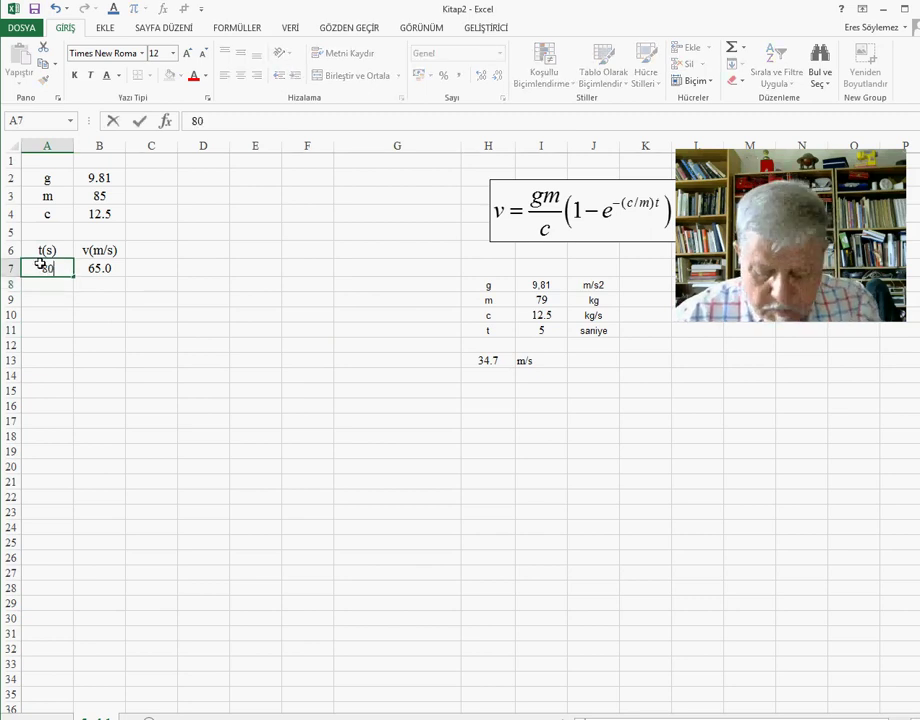
key(Return)
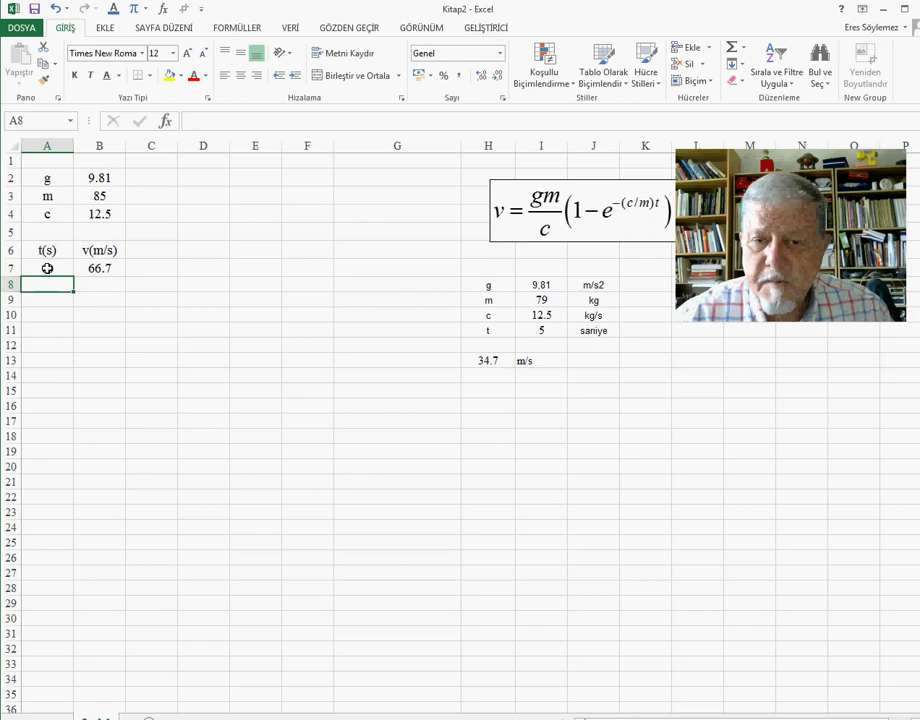
click(47, 268)
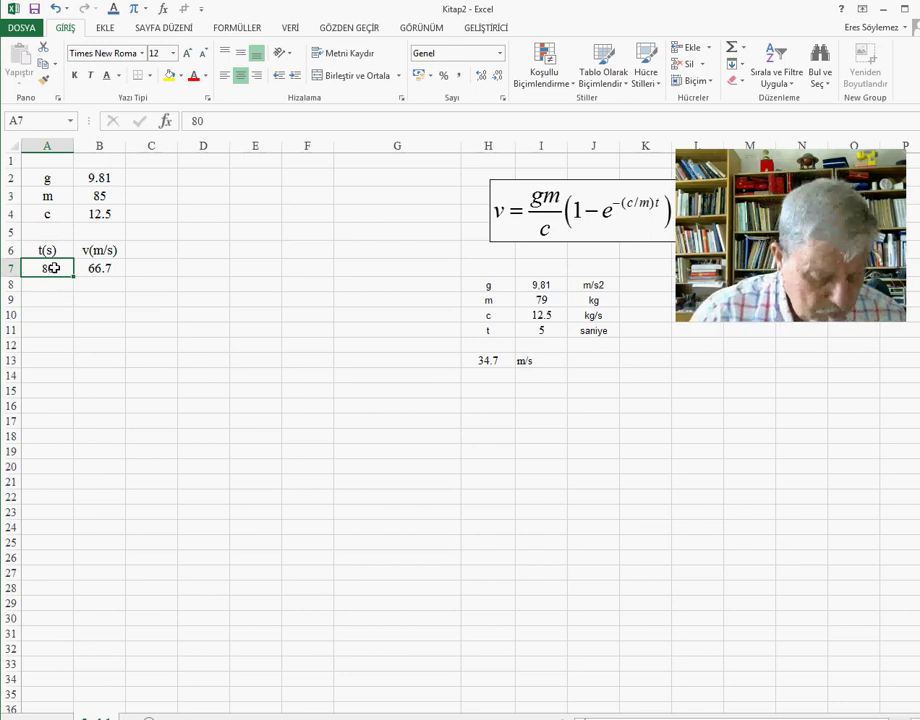
Enter centred times 0, 1, 2 in A7:A9.
text(0)
key(Return)
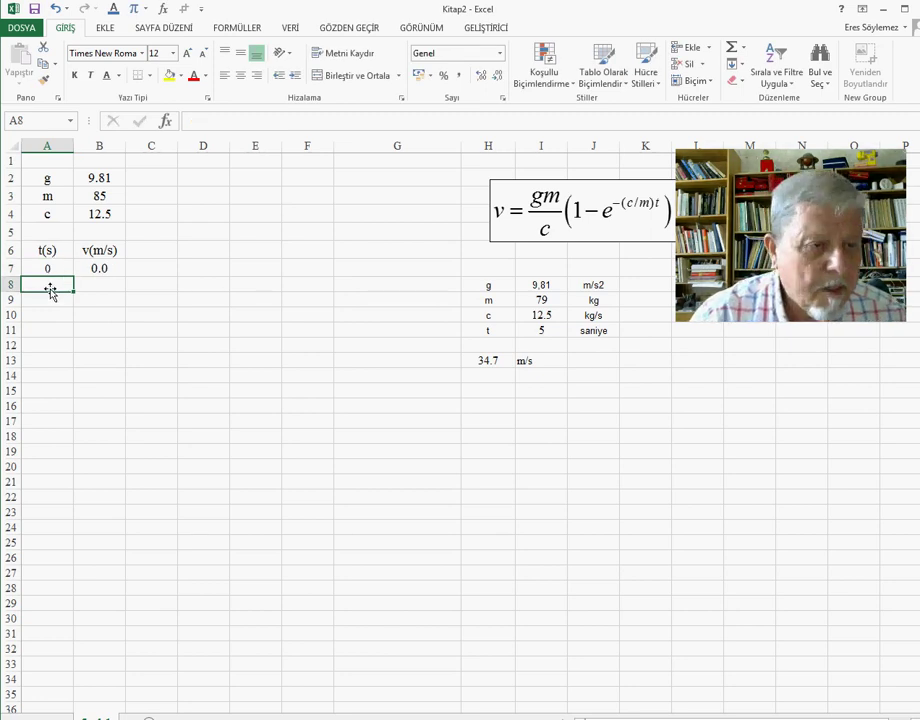
text(1)
key(Return)
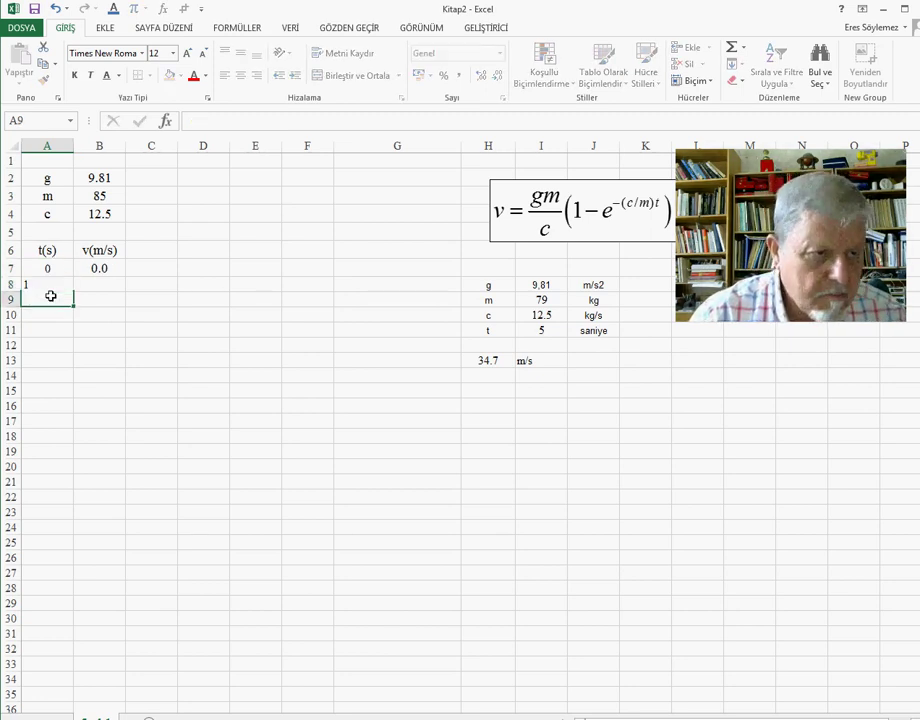
text(2)
key(Return)
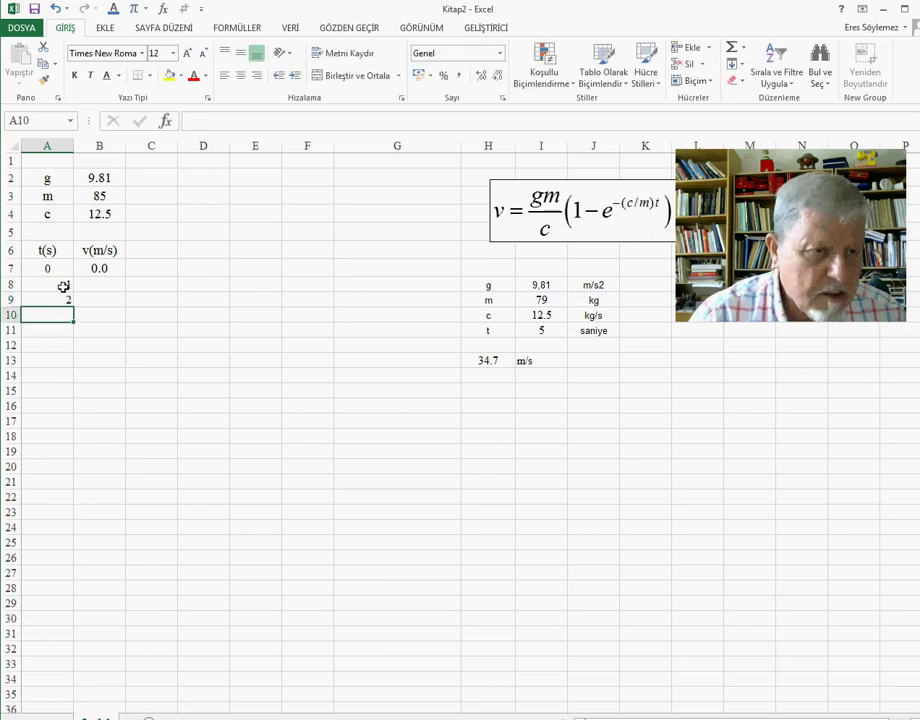
drag(61, 274, 64, 298)
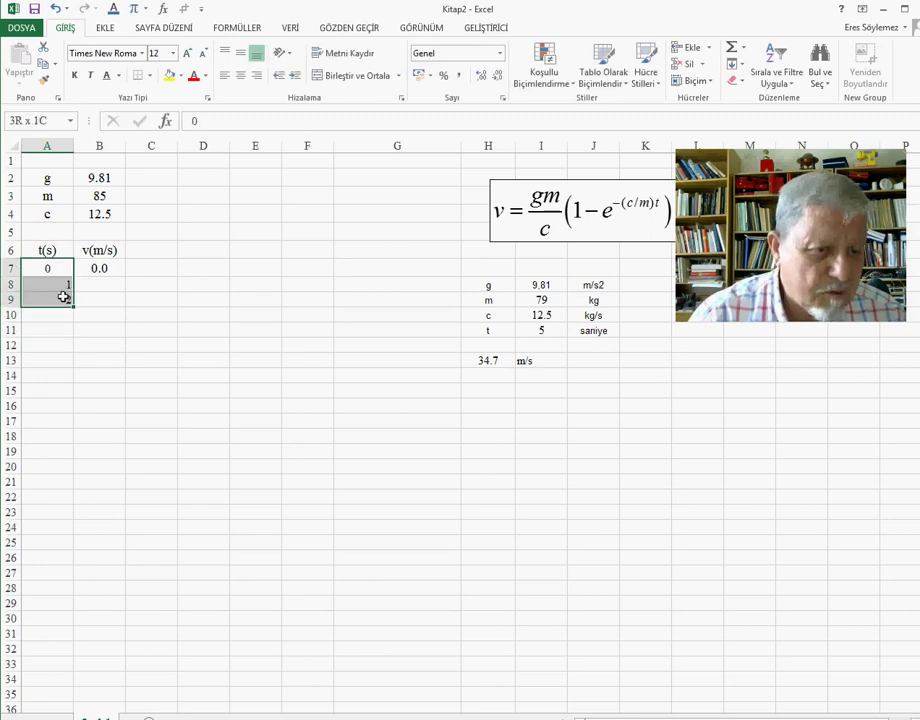
click(240, 78)
click(240, 78)
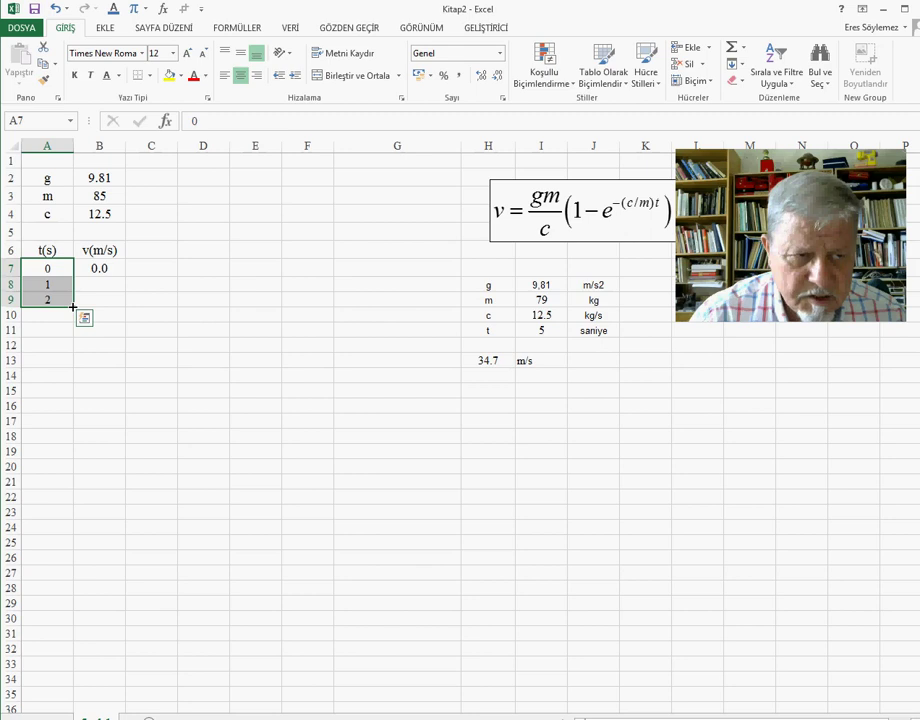
Extend the 0, 1, 2 series down column A to at least 29.
mouse_move(73, 307)
mouse_down()
mouse_move(48, 613)
mouse_move(58, 595)
mouse_move(46, 618)
mouse_up()
scroll(127, 456, up, 2)
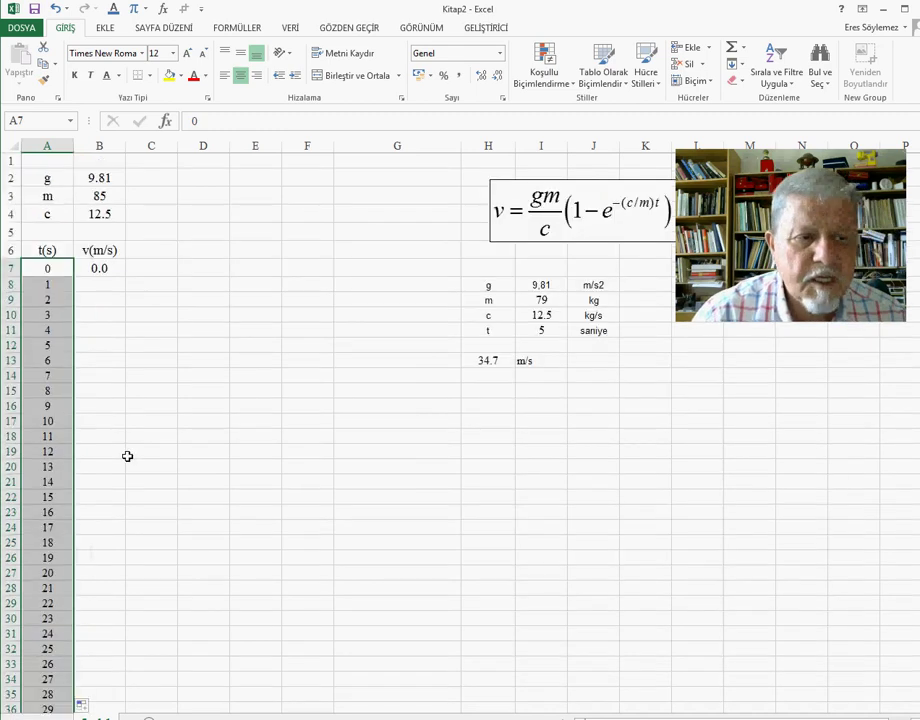
click(88, 267)
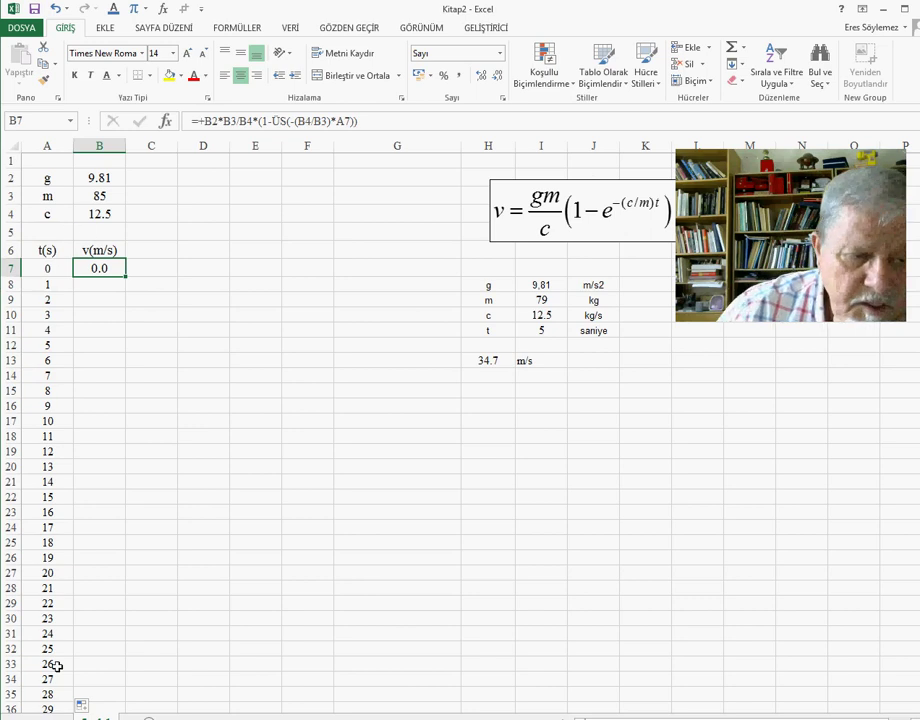
Fill B7's velocity formula into B8 and widen column B, exposing #SAYI/0! there.
click(107, 290)
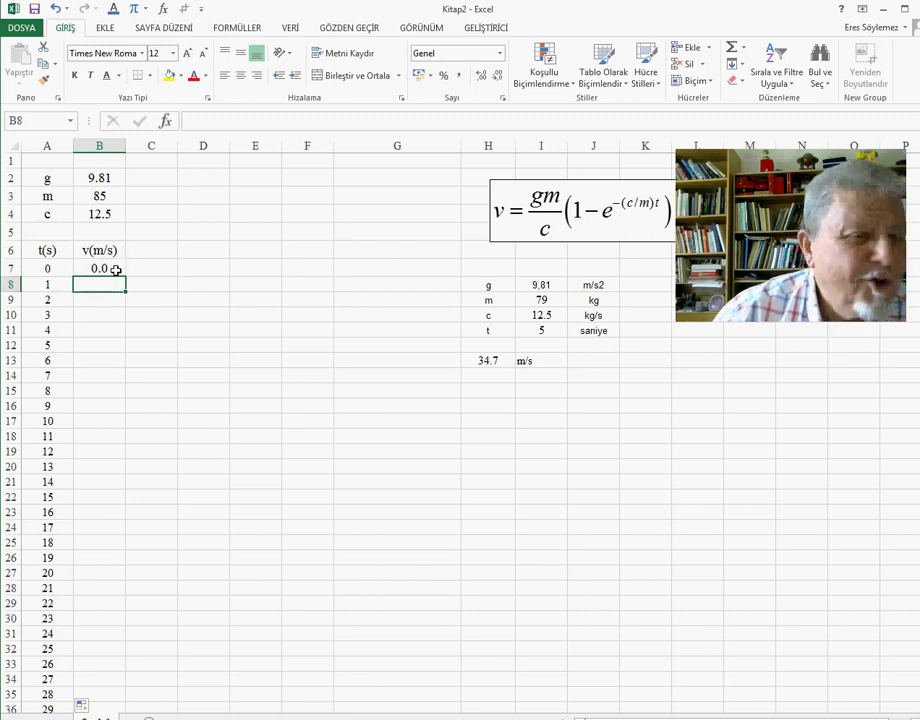
click(115, 268)
click(95, 288)
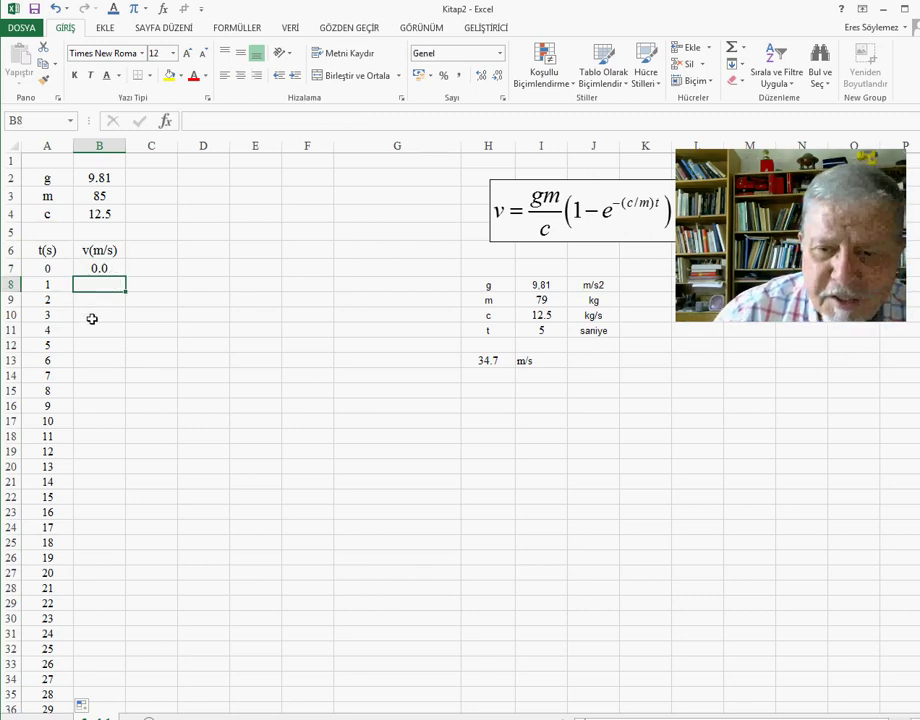
click(108, 270)
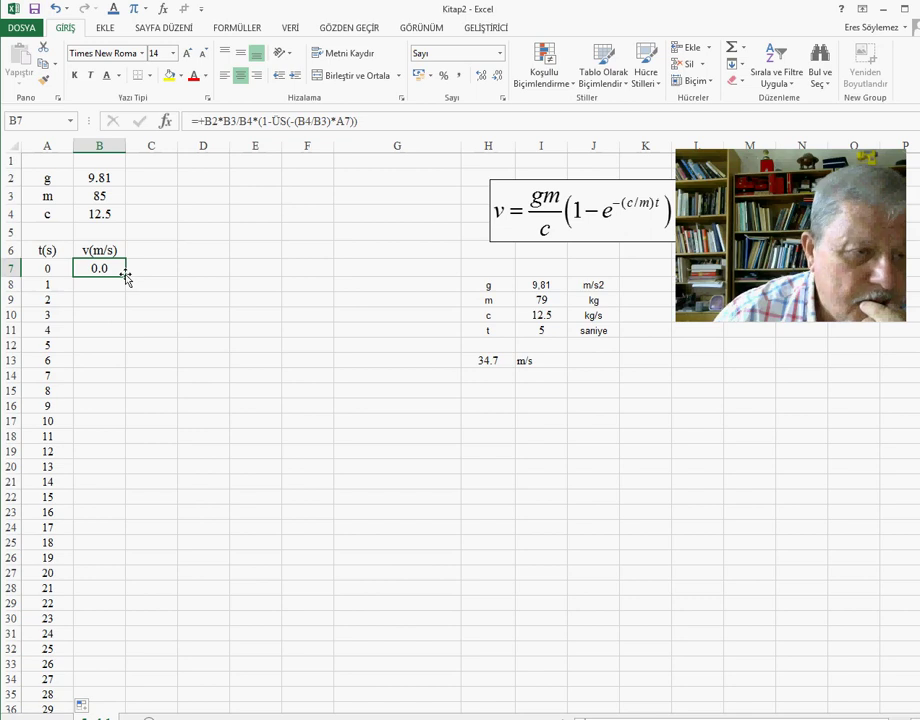
drag(126, 286, 126, 295)
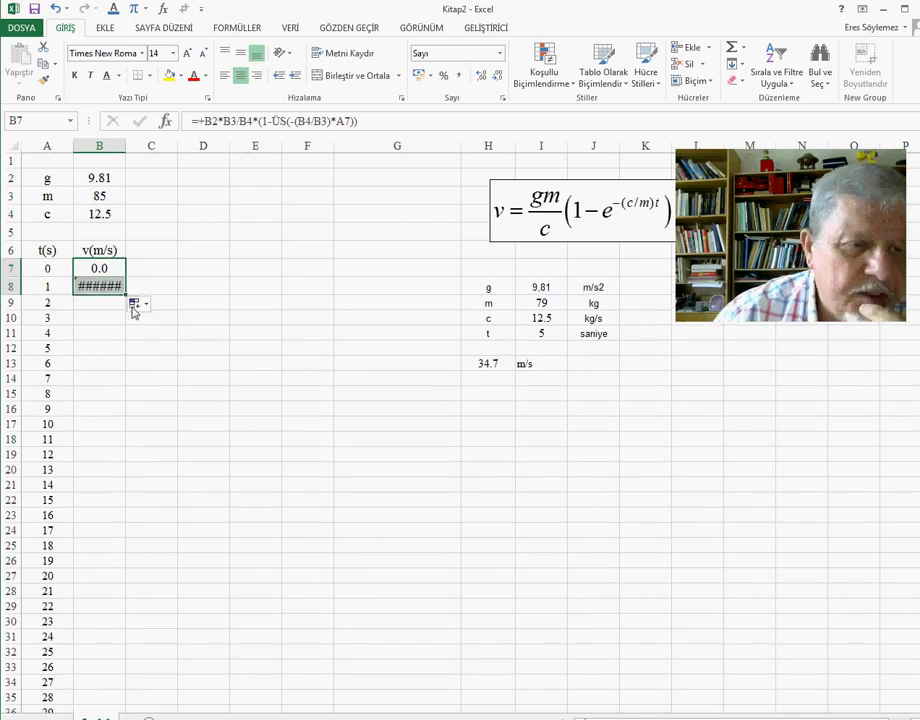
click(99, 286)
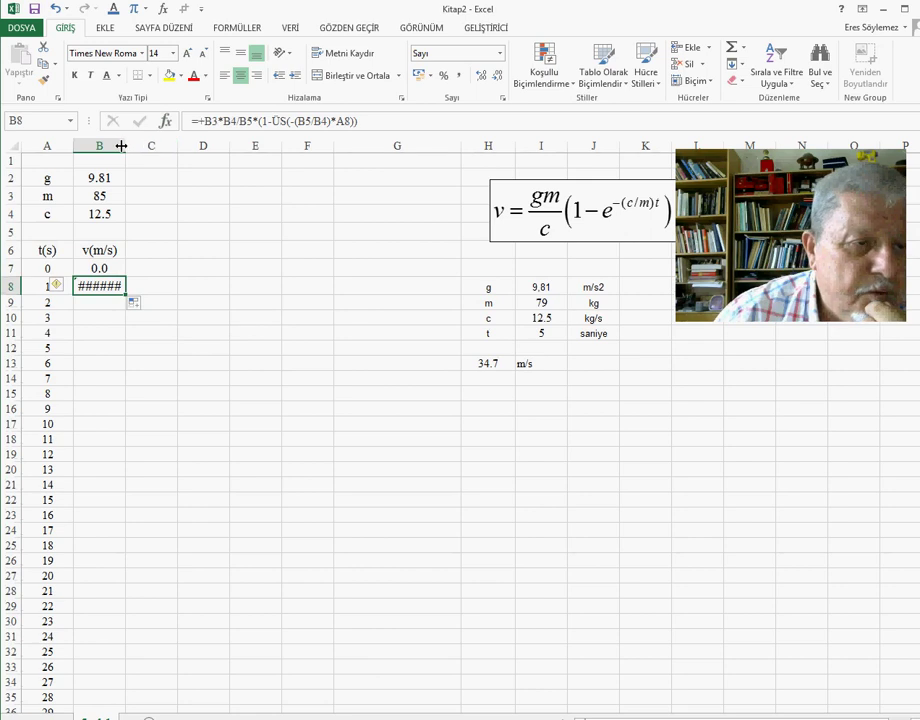
drag(125, 147, 166, 147)
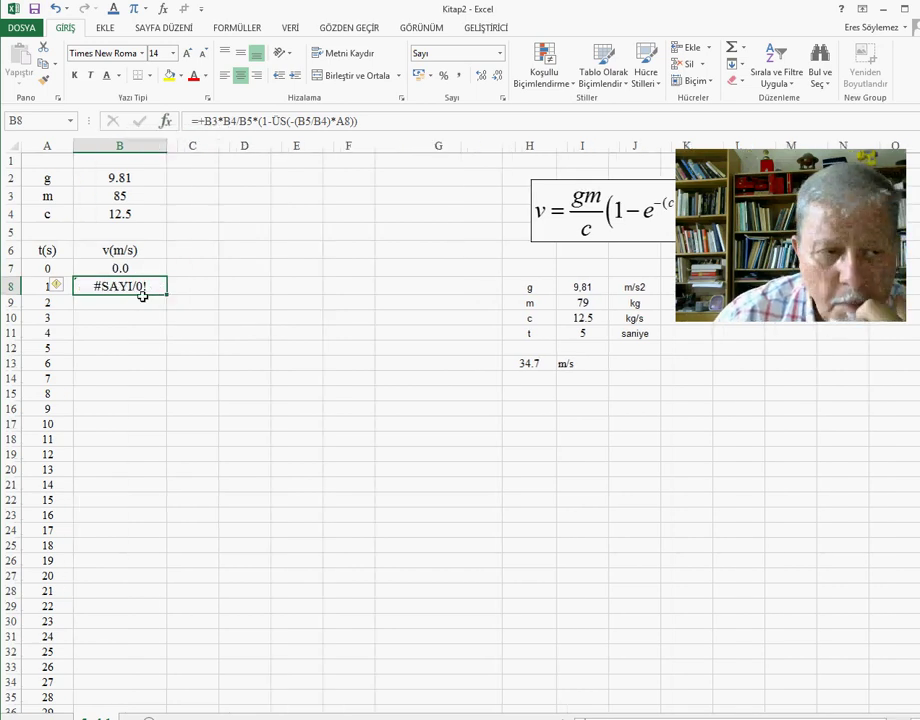
click(114, 270)
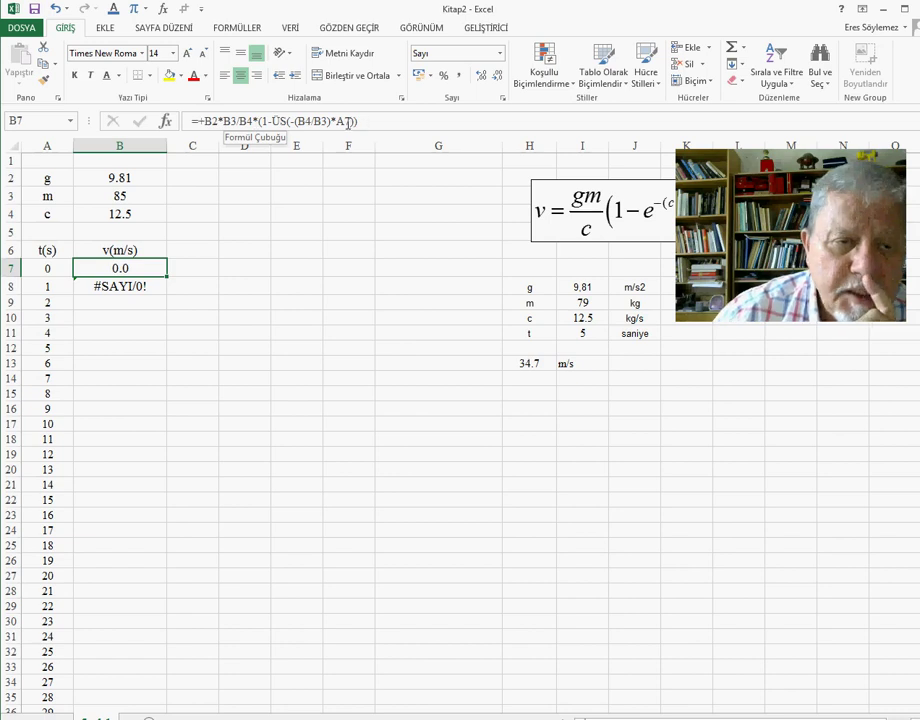
click(210, 376)
click(124, 286)
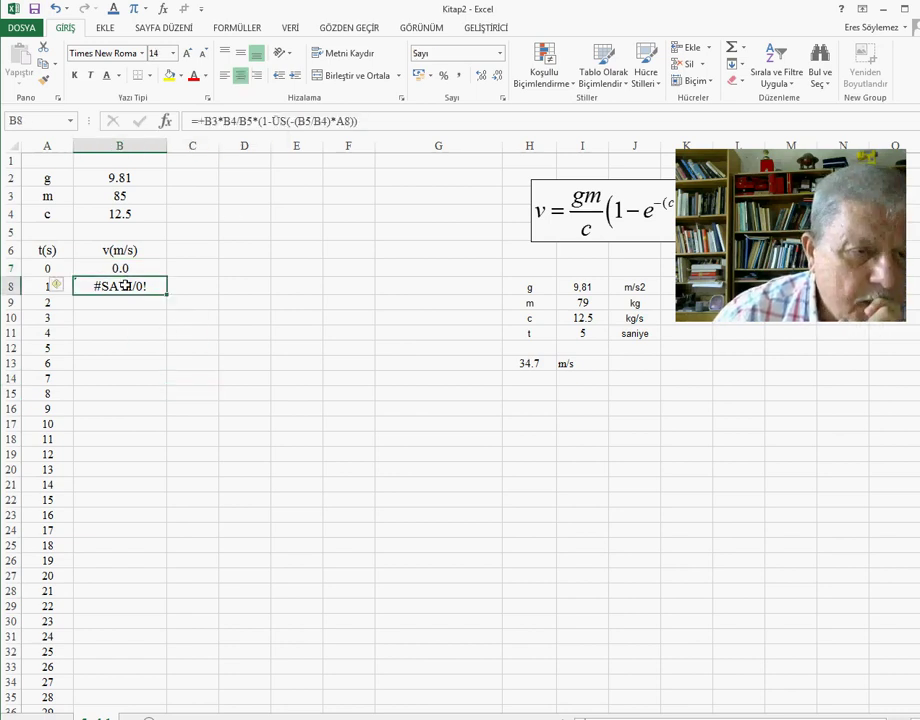
Commit B8's t=1 formula, which shows #SAYI/0!, and review B7's formula.
click(371, 122)
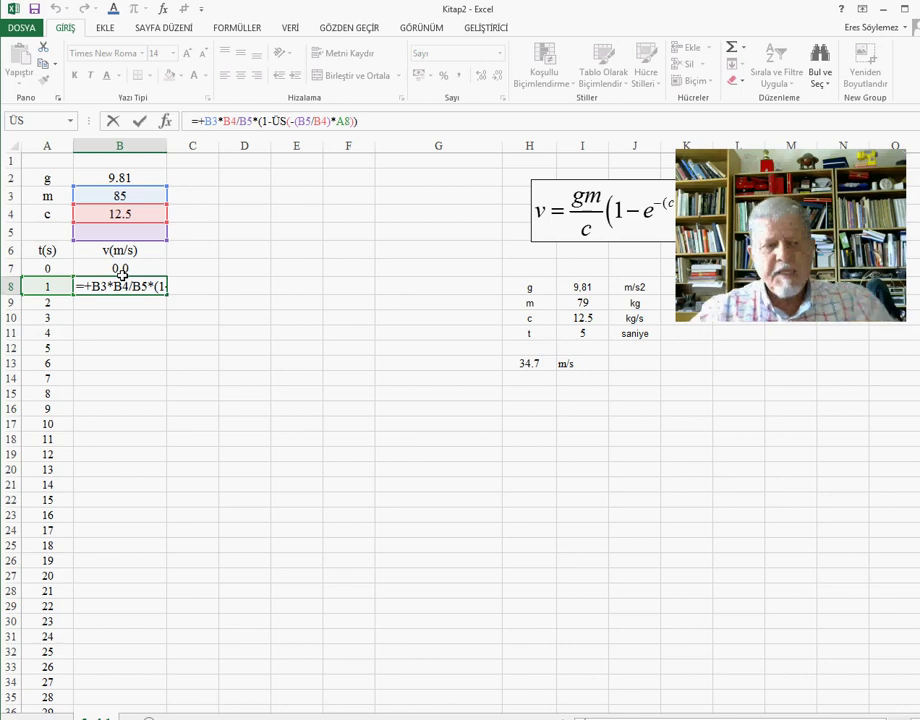
click(168, 365)
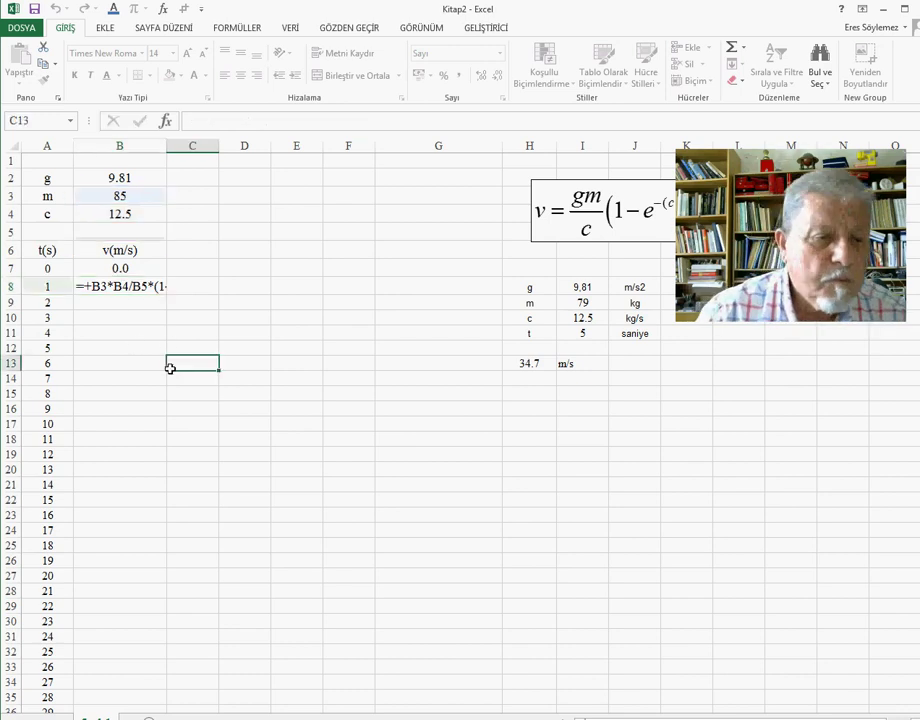
click(126, 267)
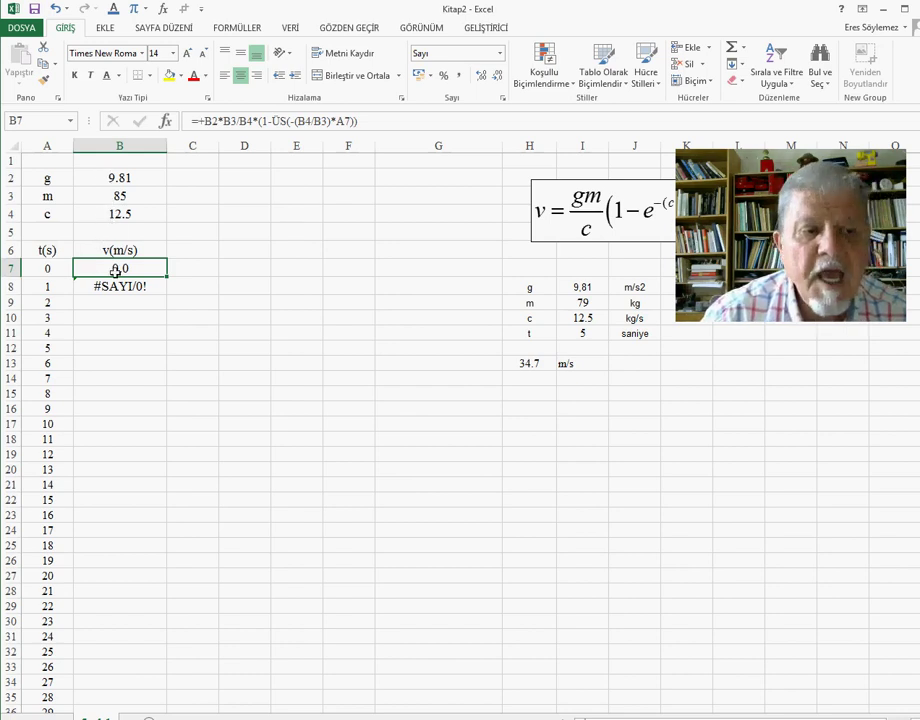
Compare the B7 and B8 formulas and B3's mass to trace #SAYI/0!, then edit B7's formula.
click(113, 283)
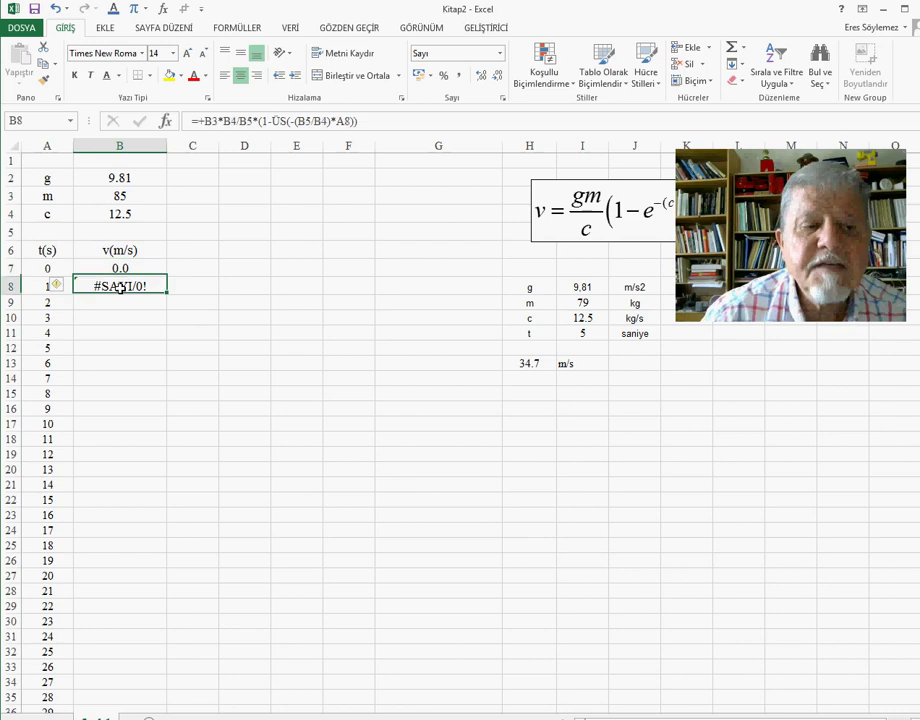
click(126, 197)
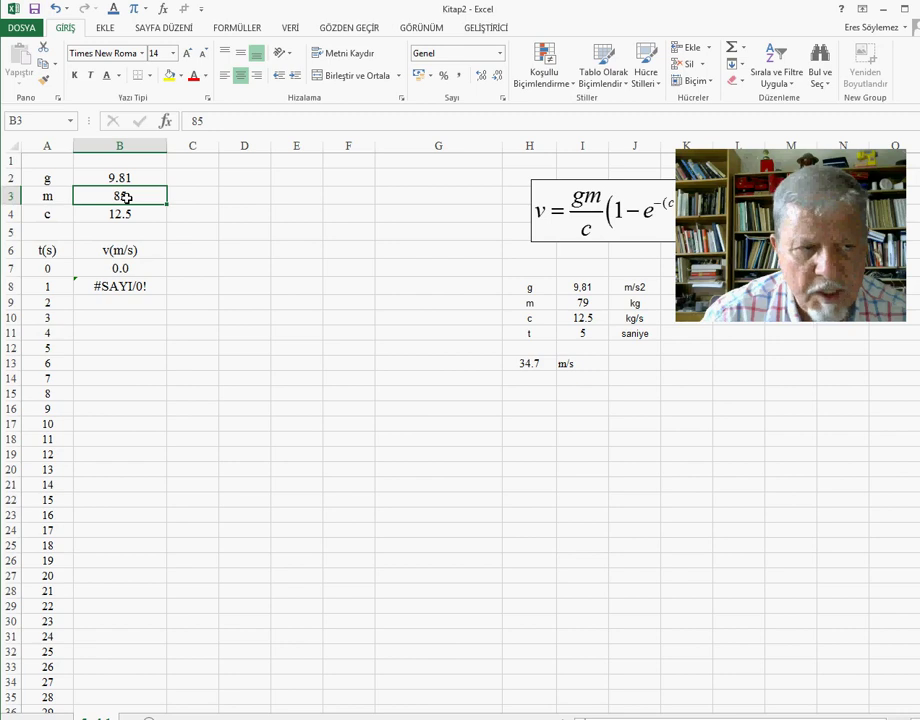
click(183, 271)
click(133, 268)
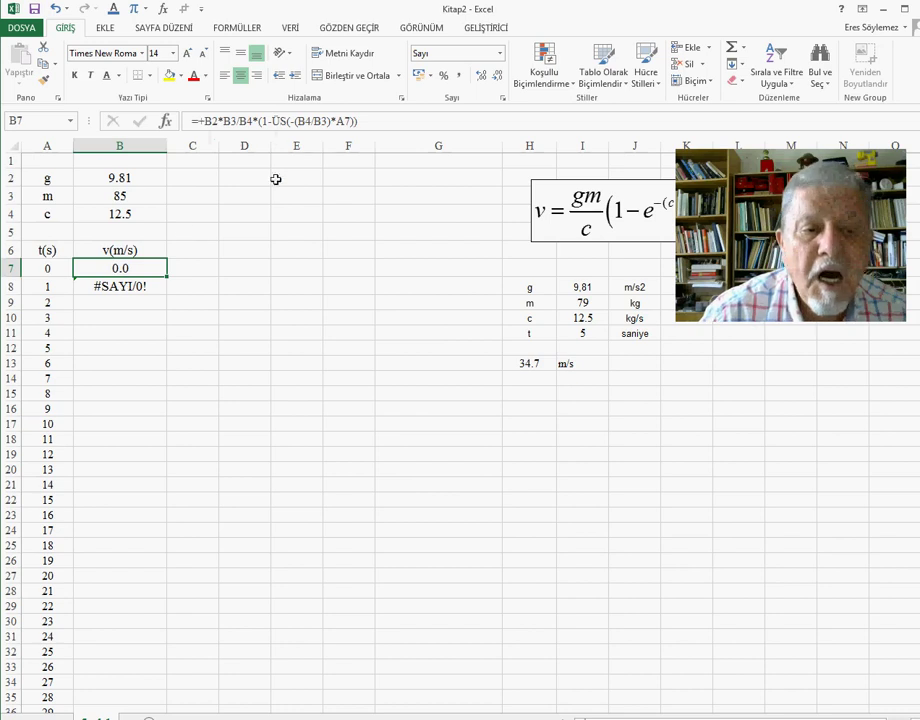
click(113, 288)
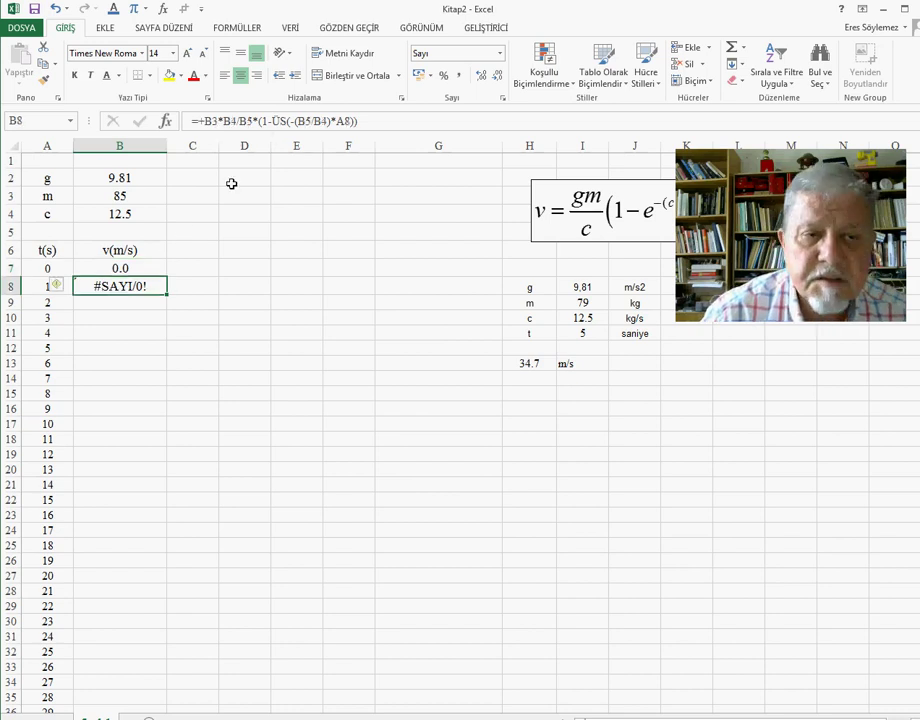
click(369, 127)
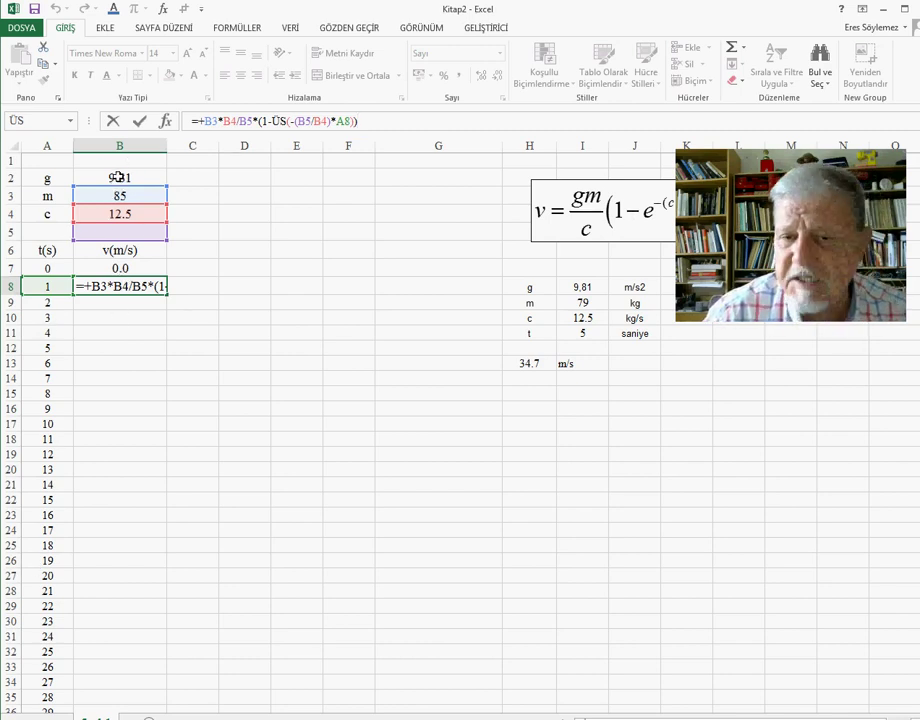
click(166, 400)
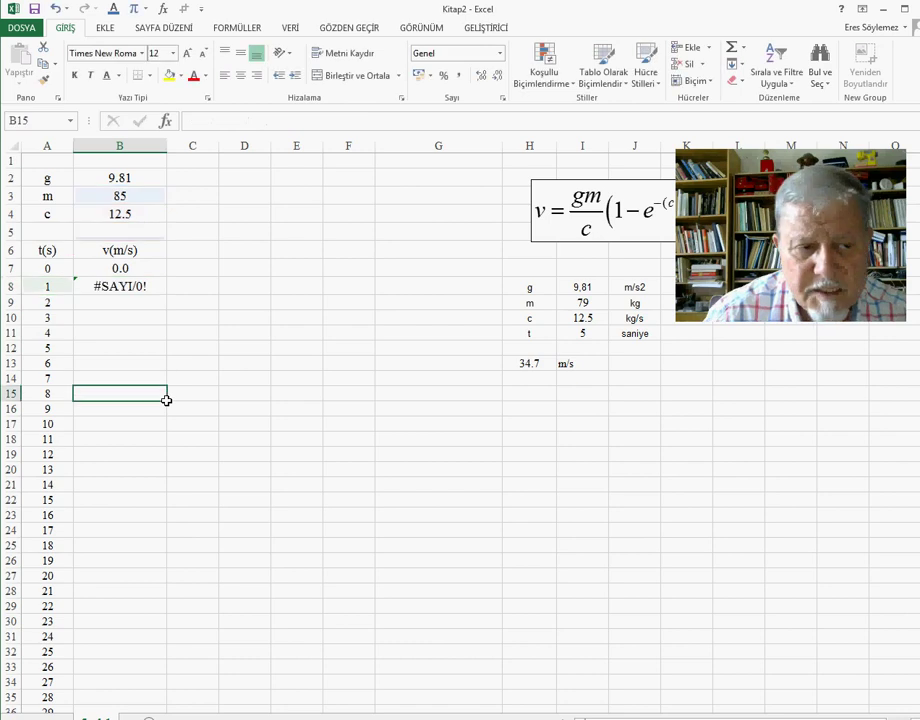
click(120, 290)
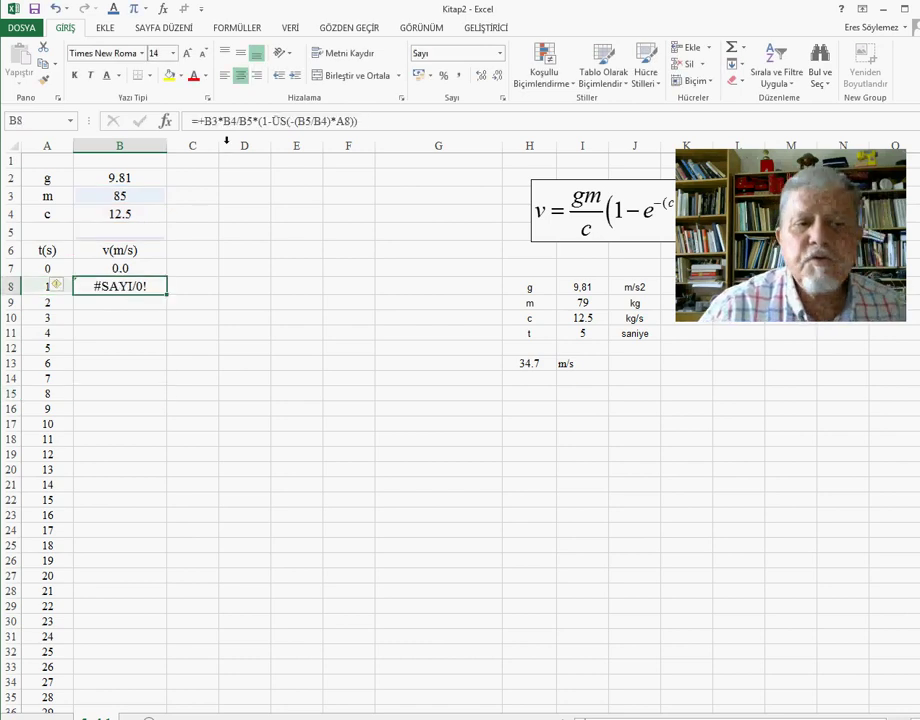
click(120, 267)
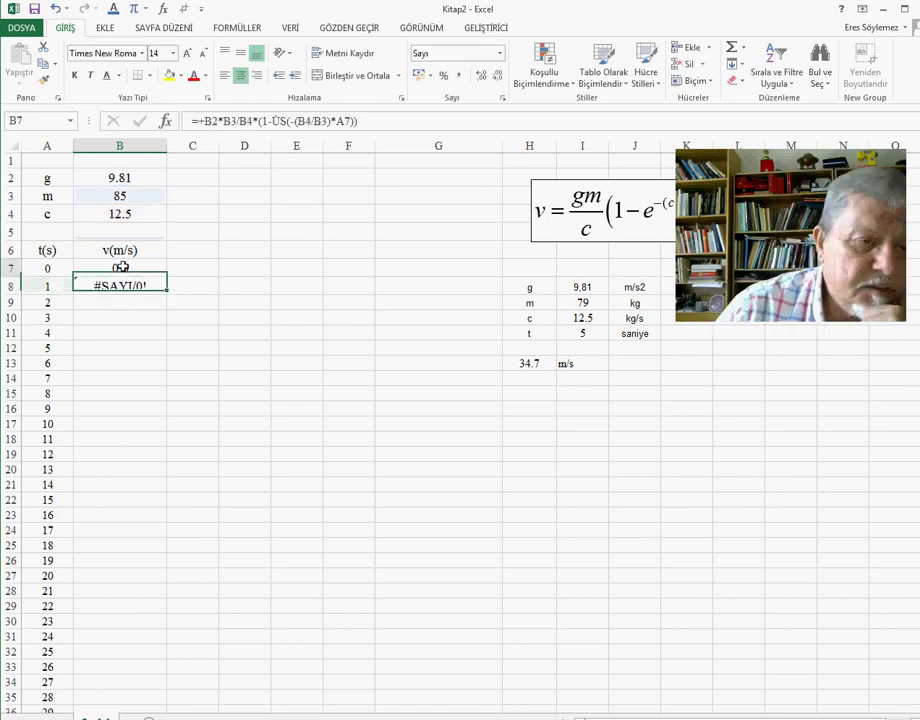
click(215, 121)
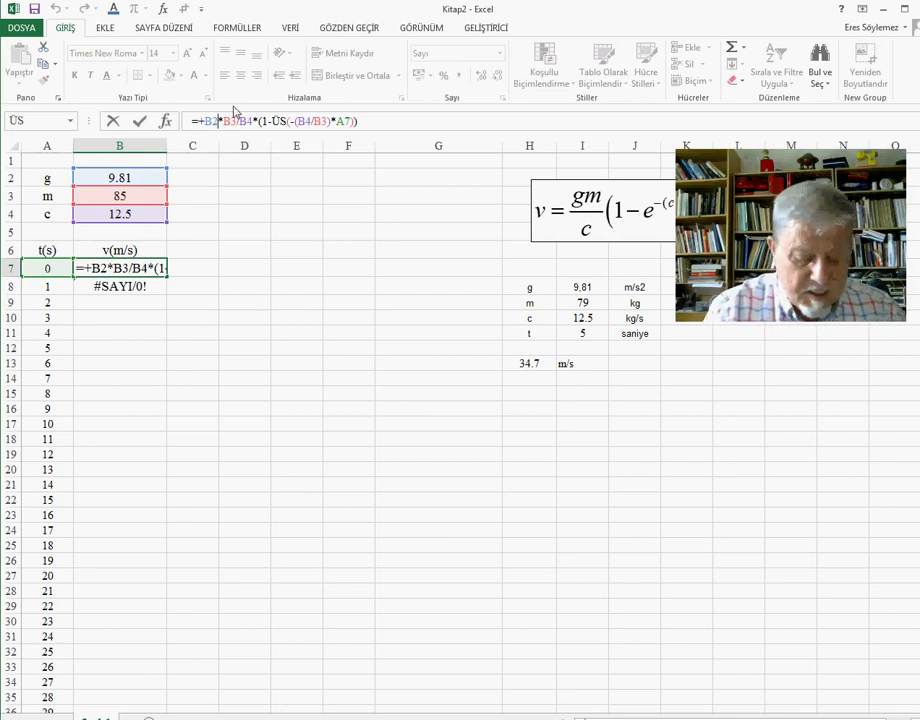
Anchor the g reference in B7's formula as $B$2 and confirm the edit.
key(F4)
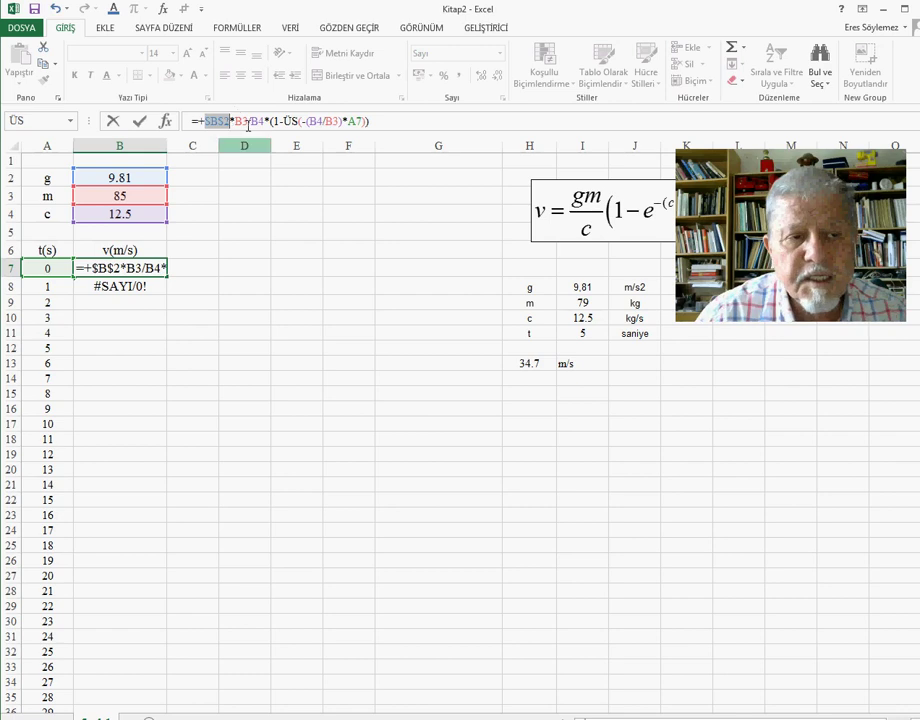
click(384, 122)
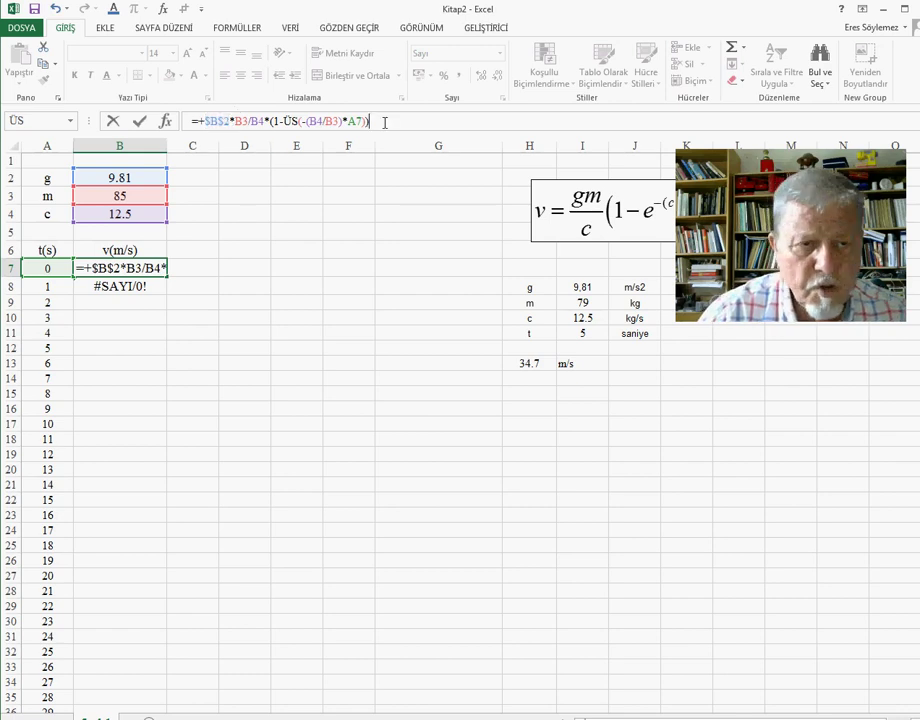
key(Return)
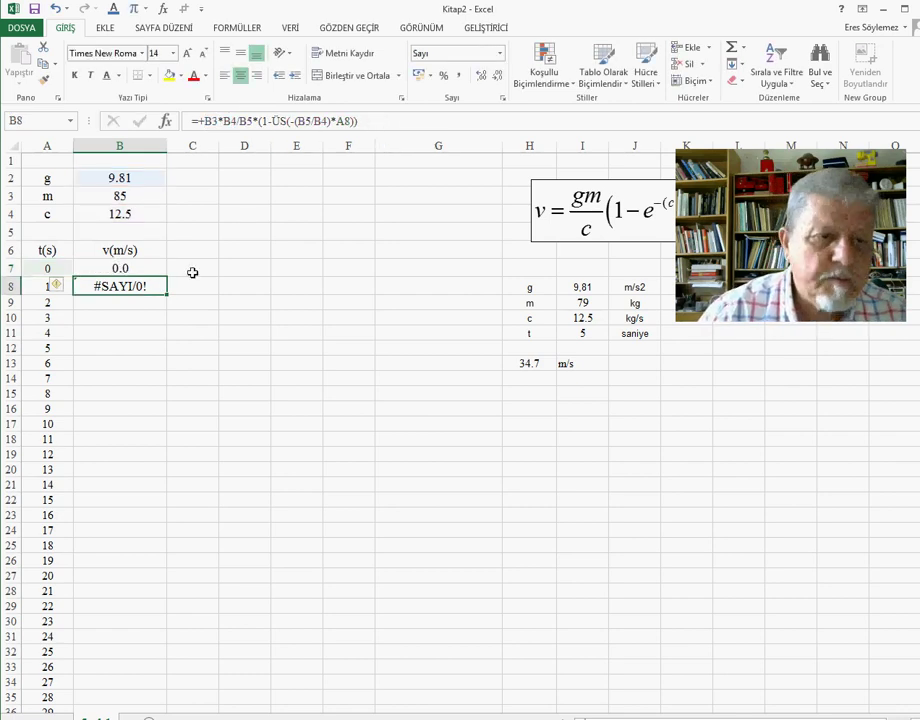
Copy B7's formula down into B8, which still shows #SAYI/0!
click(137, 272)
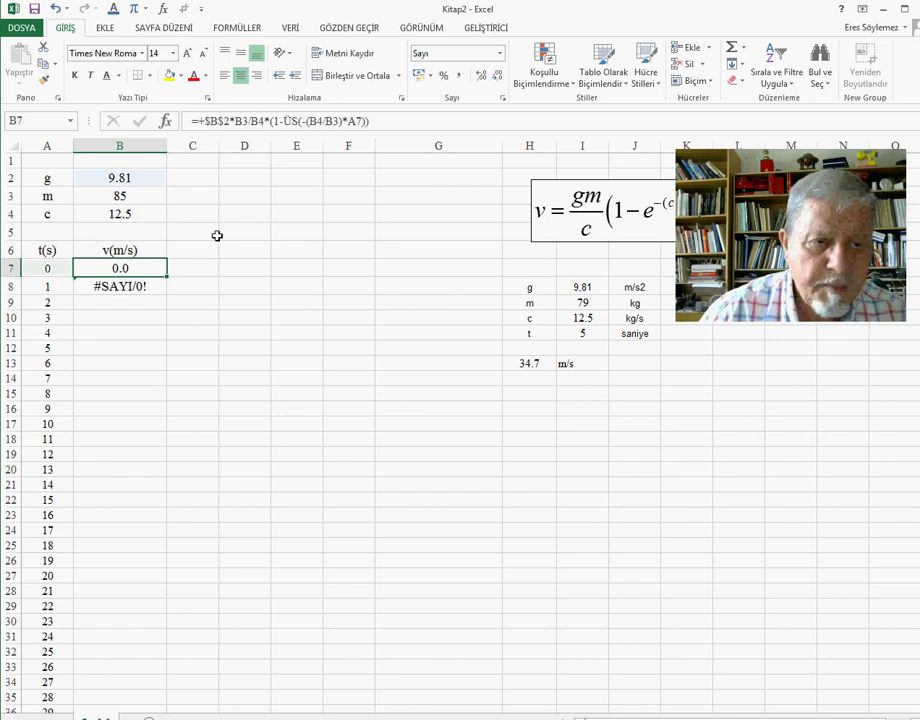
drag(168, 277, 170, 293)
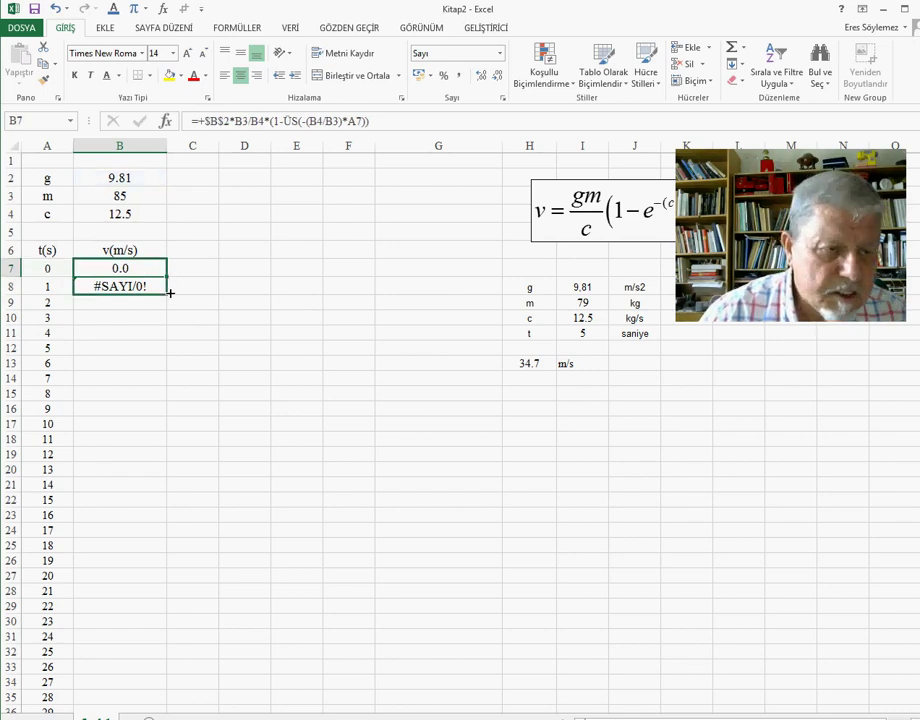
click(140, 288)
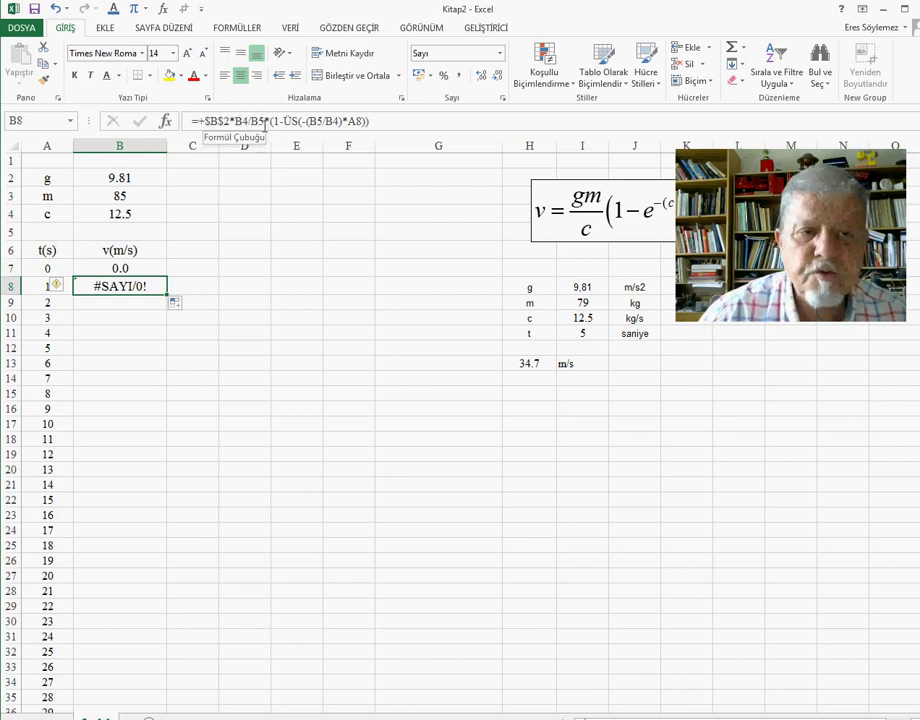
click(236, 346)
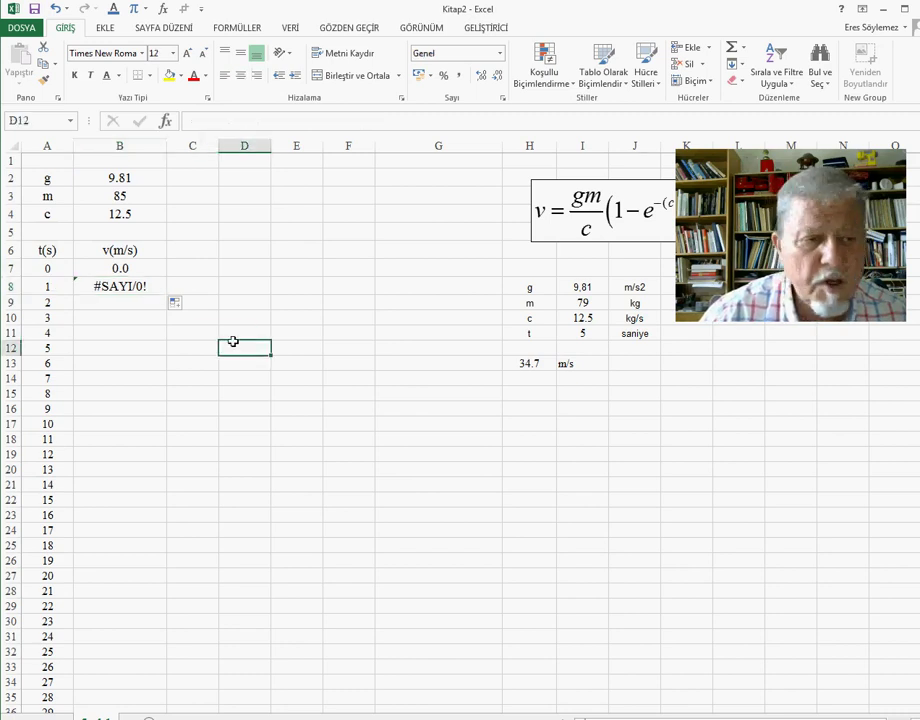
click(135, 268)
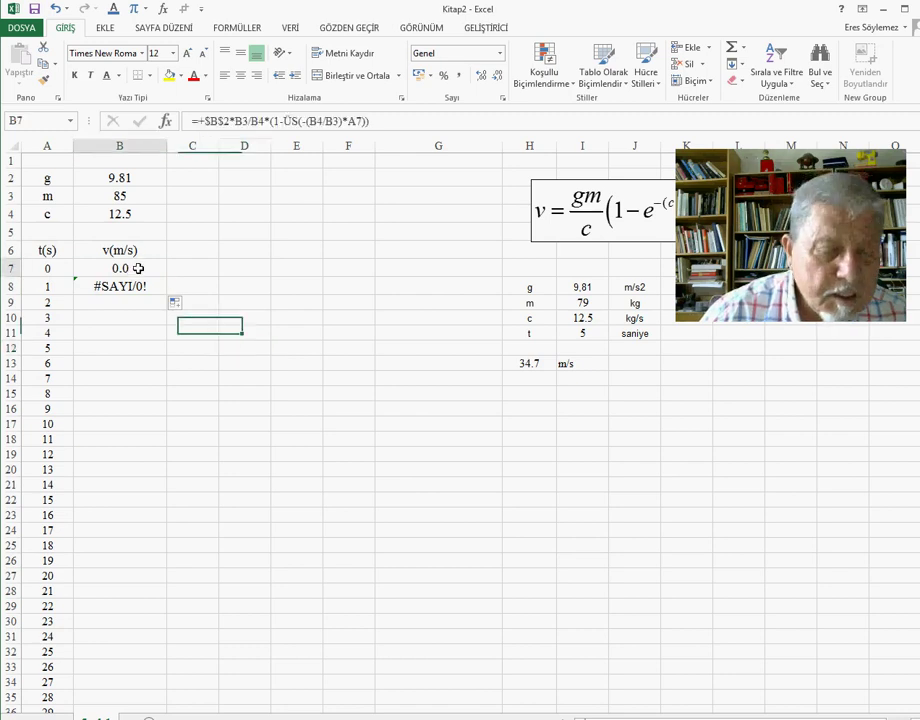
Anchor B3 and B4, including the exponent's B4/B3, as $B$3 and $B$4 in B7's formula.
click(253, 121)
key(F4)
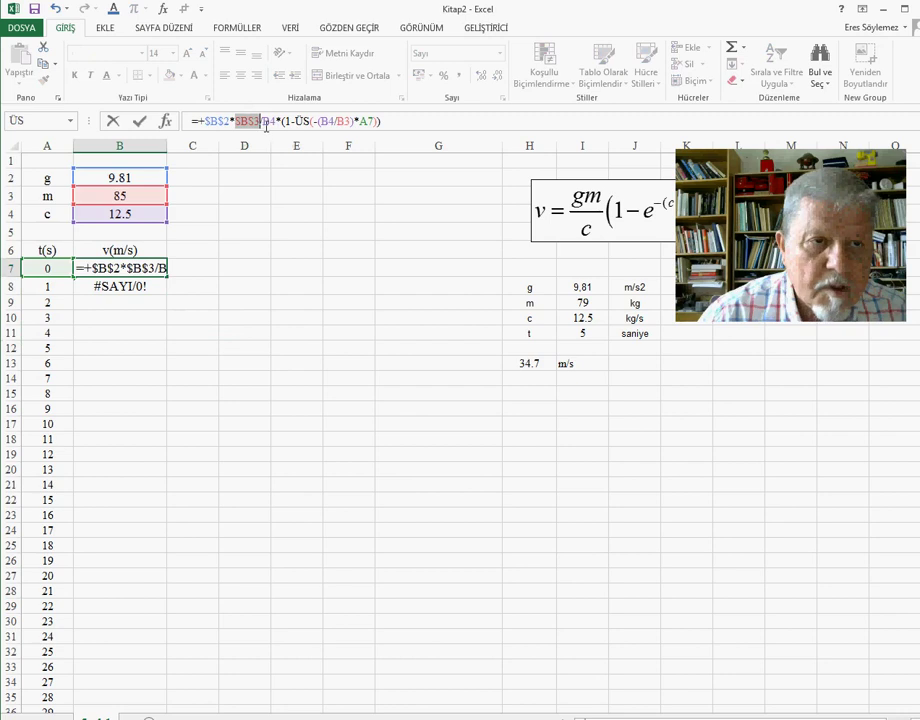
click(277, 121)
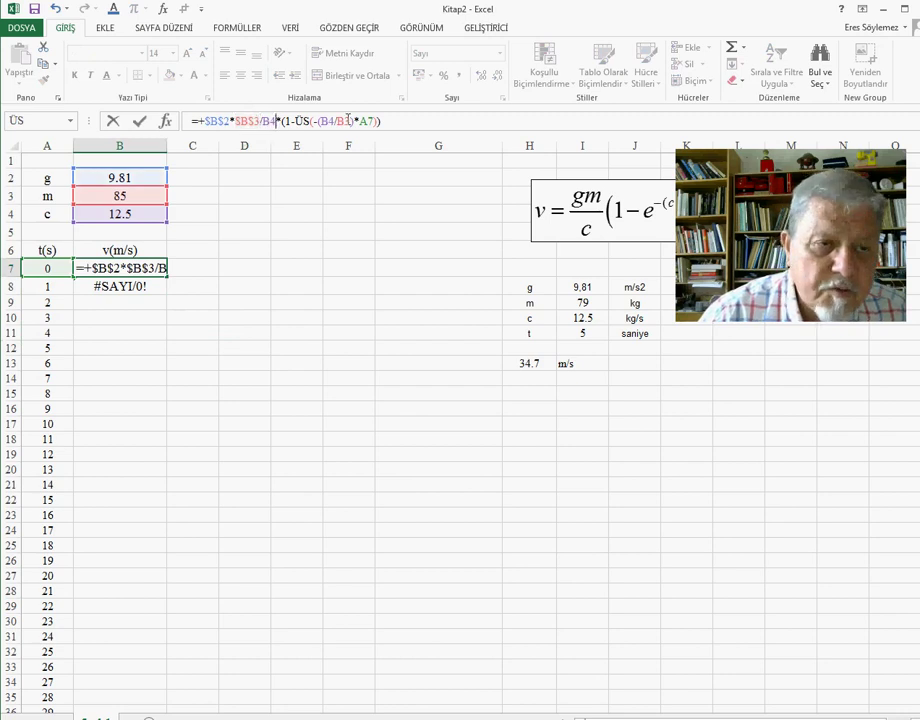
key(F4)
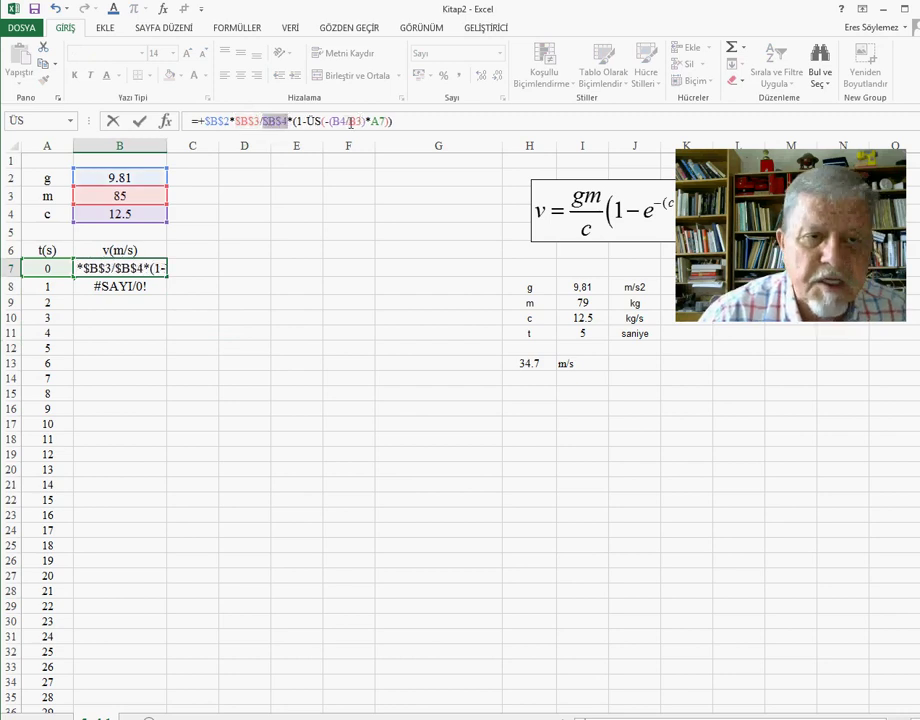
click(347, 121)
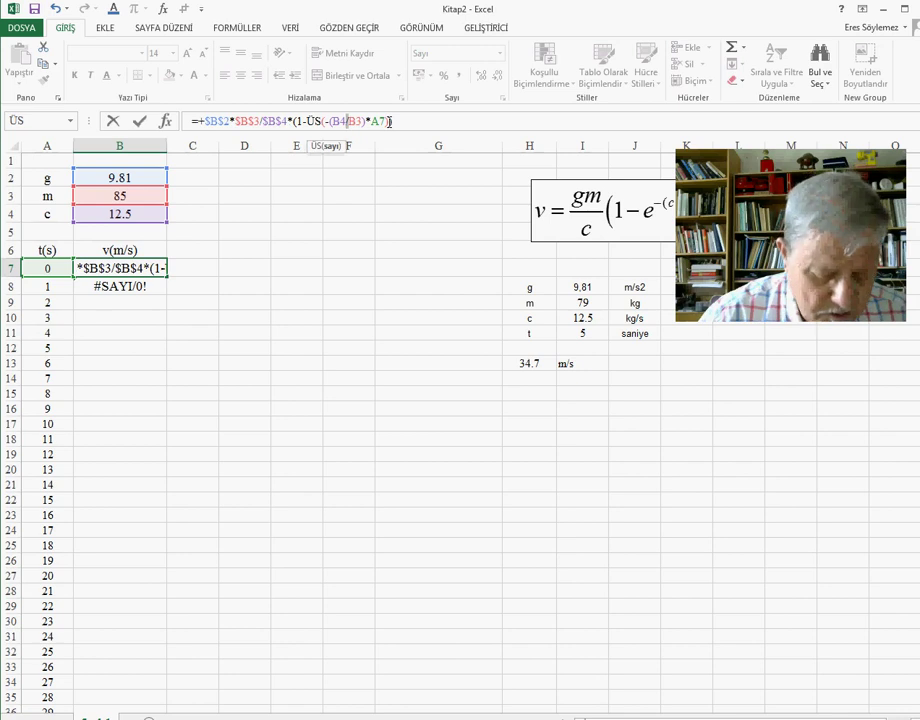
key(F4)
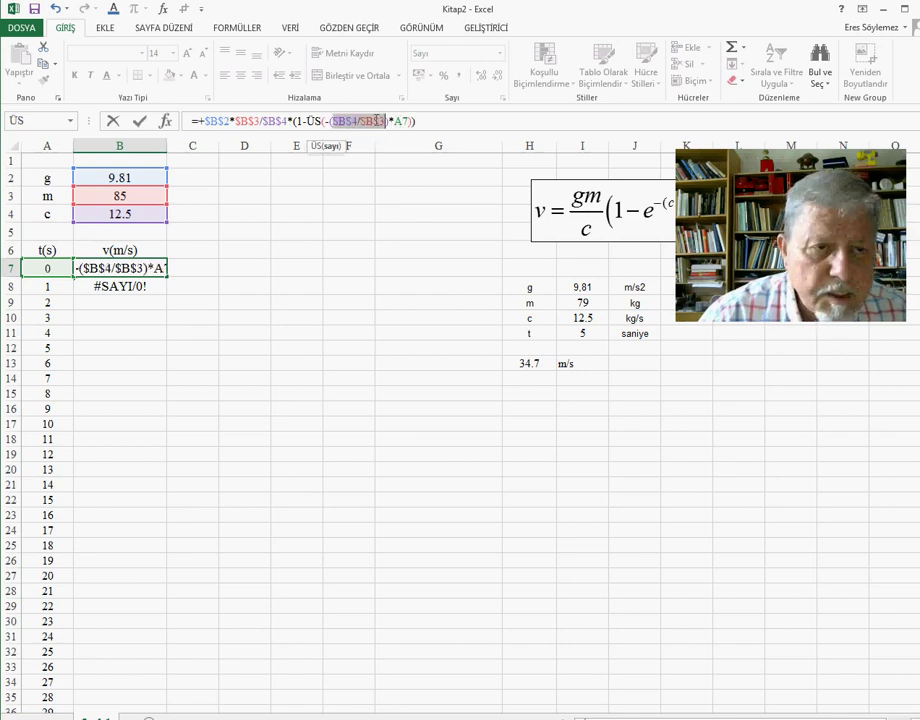
click(385, 122)
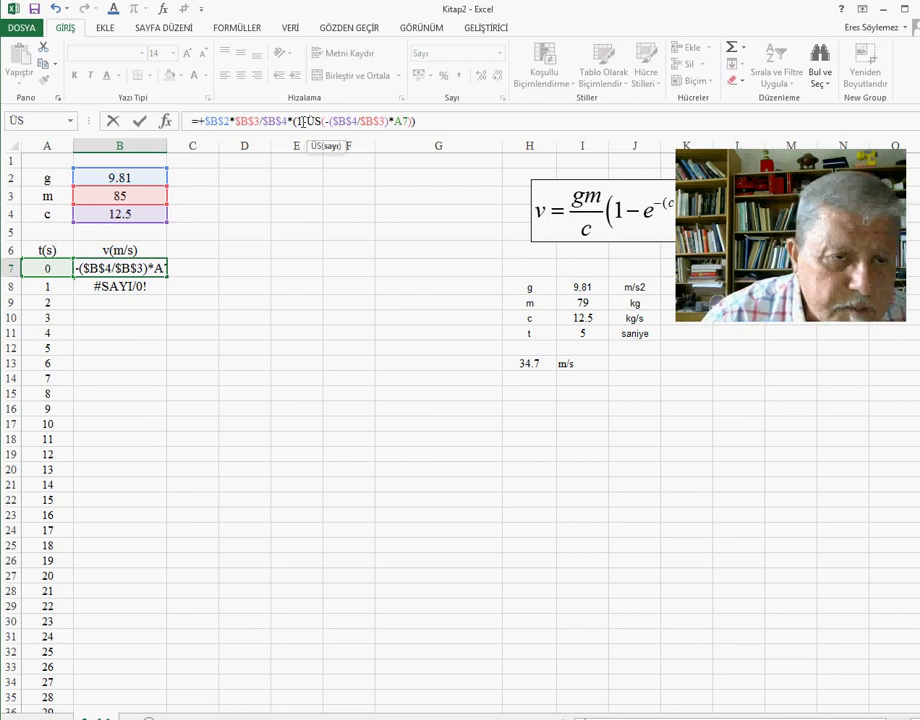
text(-)
click(428, 122)
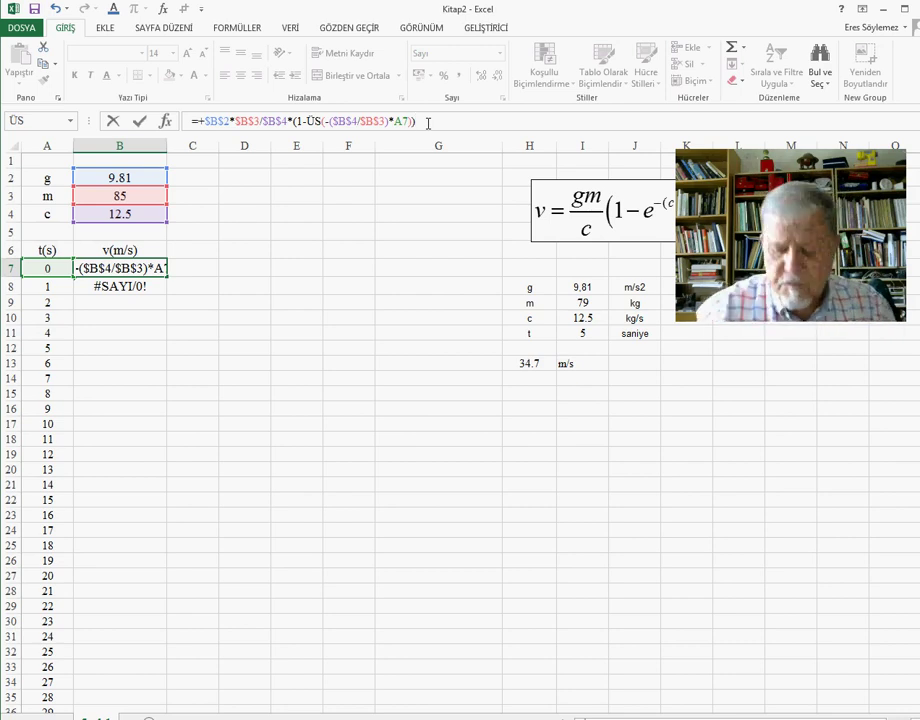
key(Return)
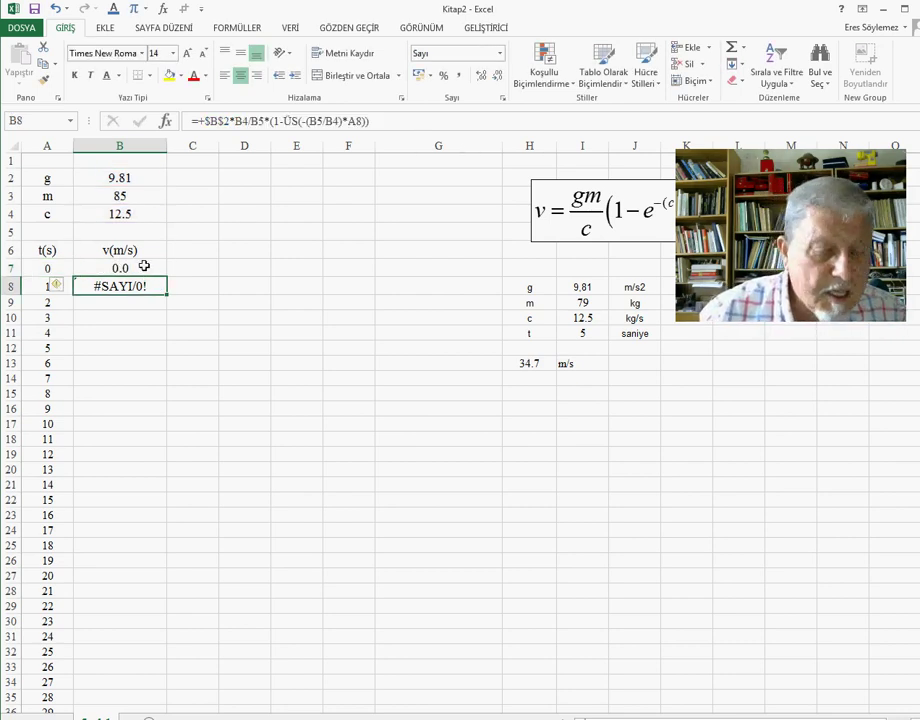
Copy B7's formula into B8 (9.1) and change H13's check formula to t = 1 to match.
click(144, 266)
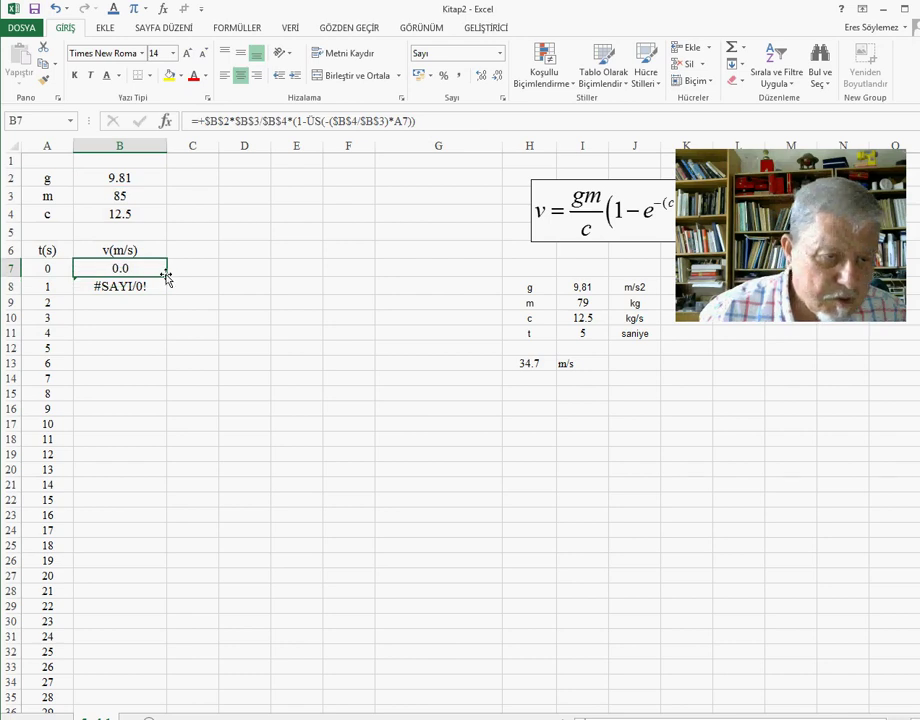
drag(166, 278, 166, 293)
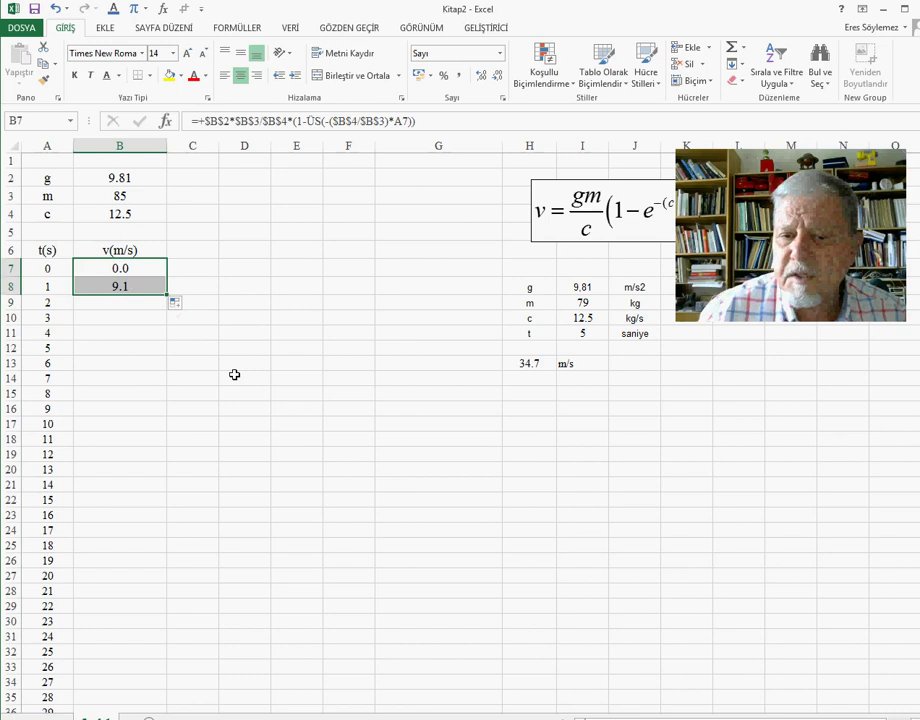
click(540, 364)
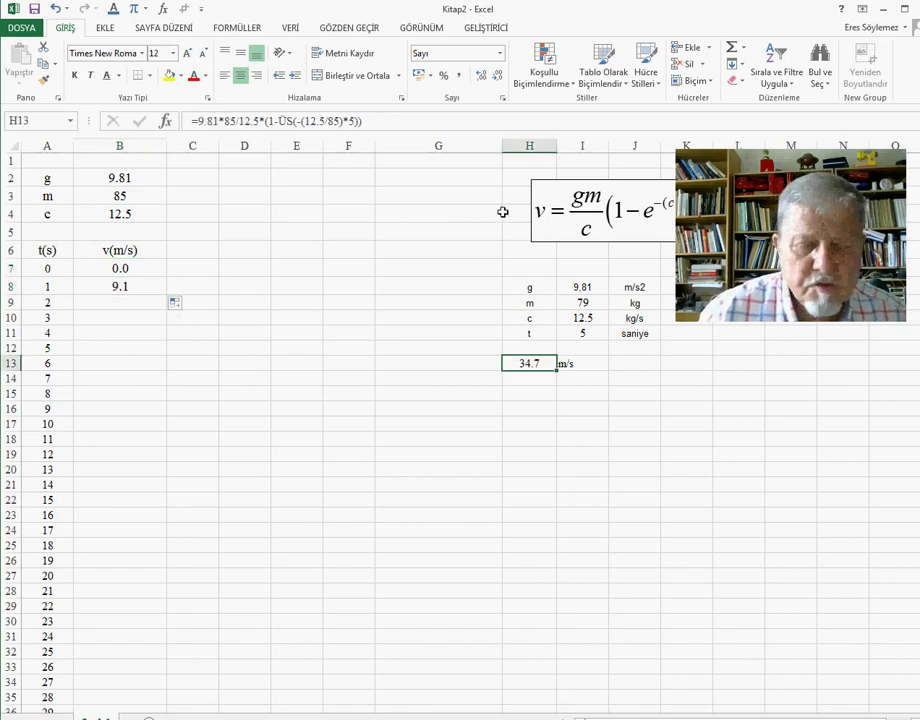
click(352, 121)
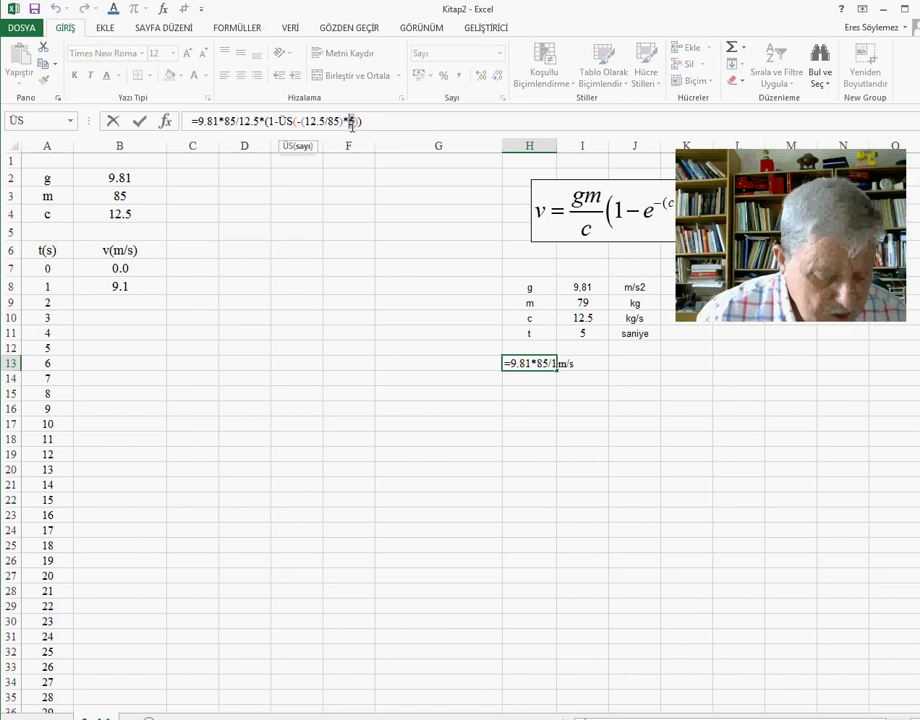
text(1)
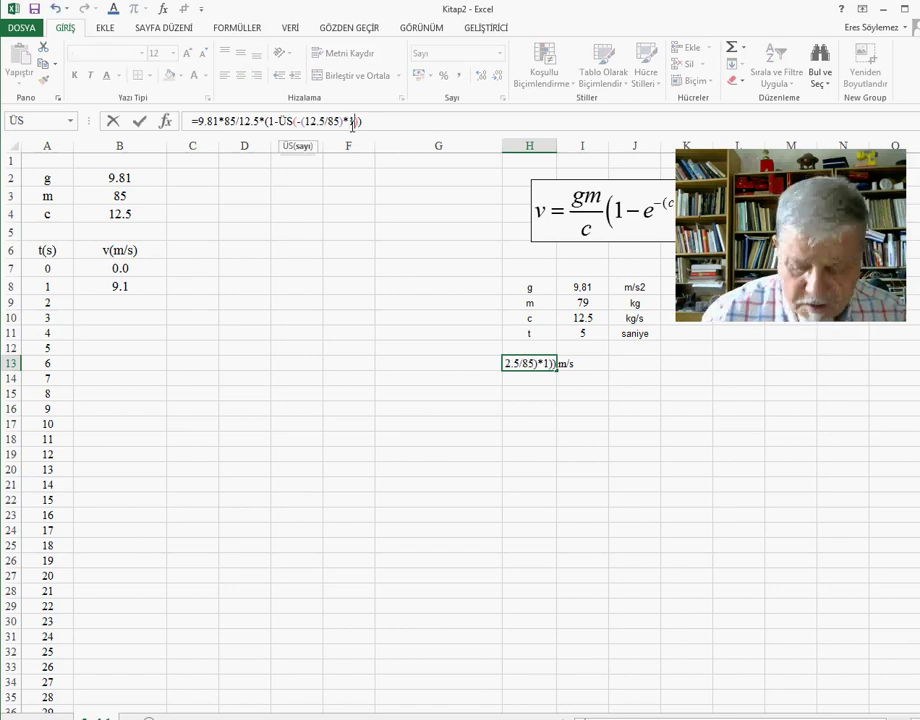
key(Return)
key(Left)
key(Left)
key(Left)
key(Up)
key(Up)
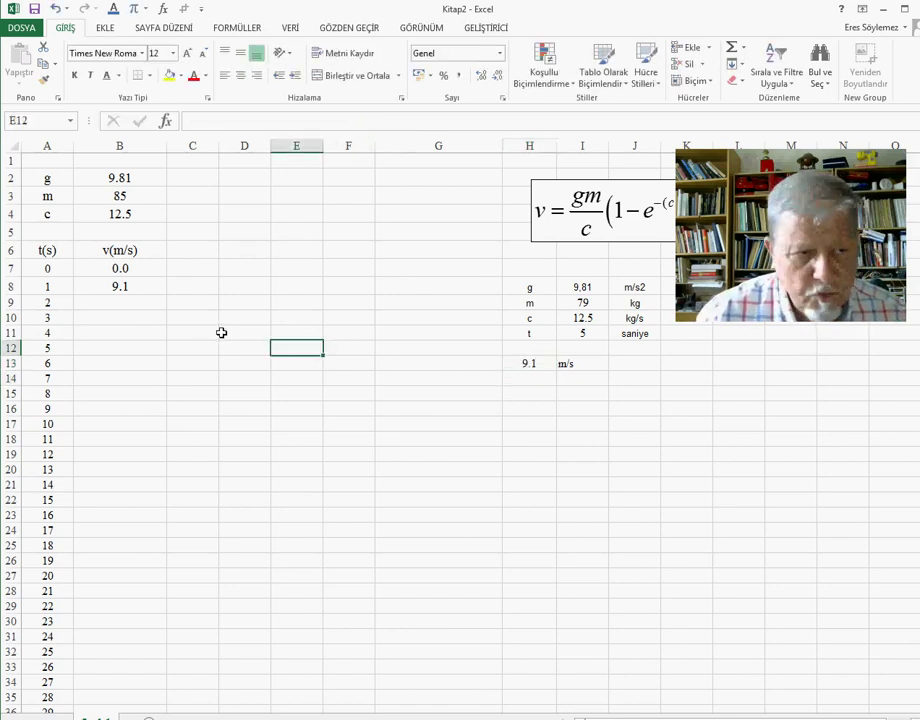
click(125, 288)
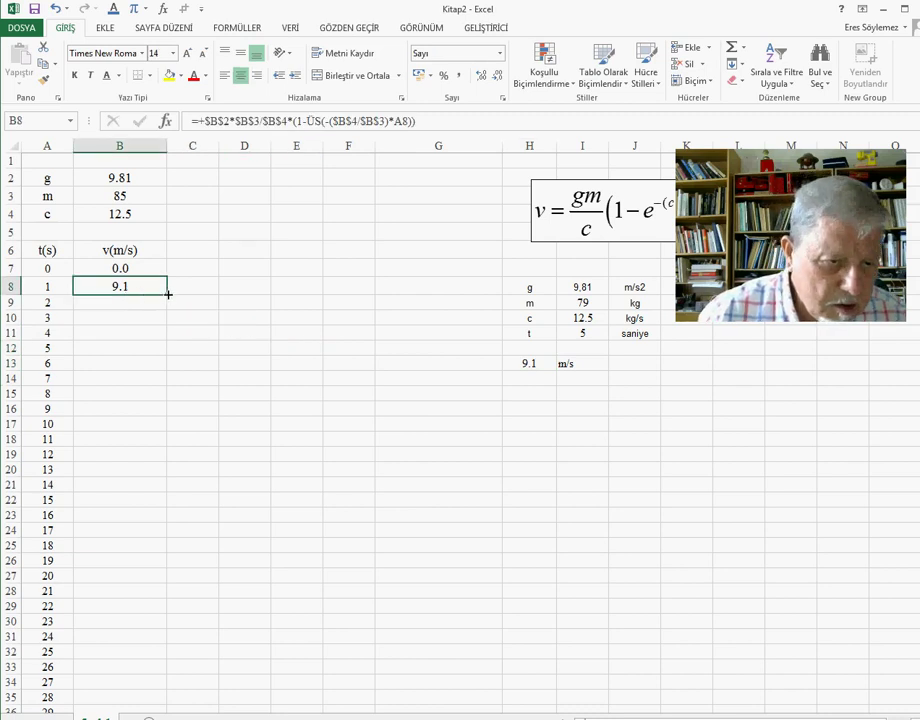
Fill B8's velocity formula down column B, reaching 64.8 at t = 24.
double_click(168, 294)
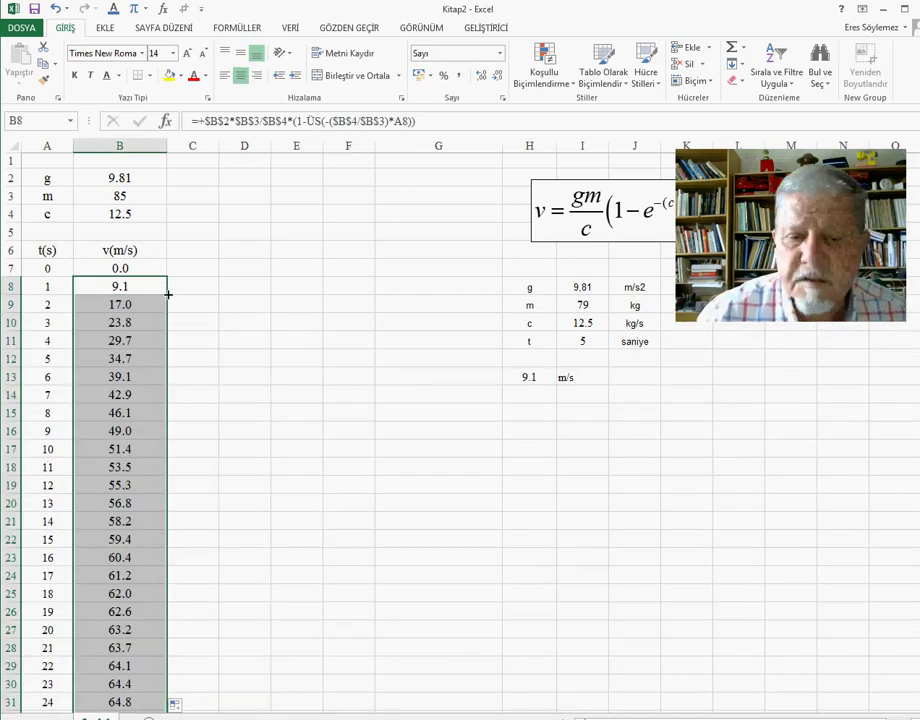
scroll(168, 296, down, 4)
scroll(168, 296, down, 2)
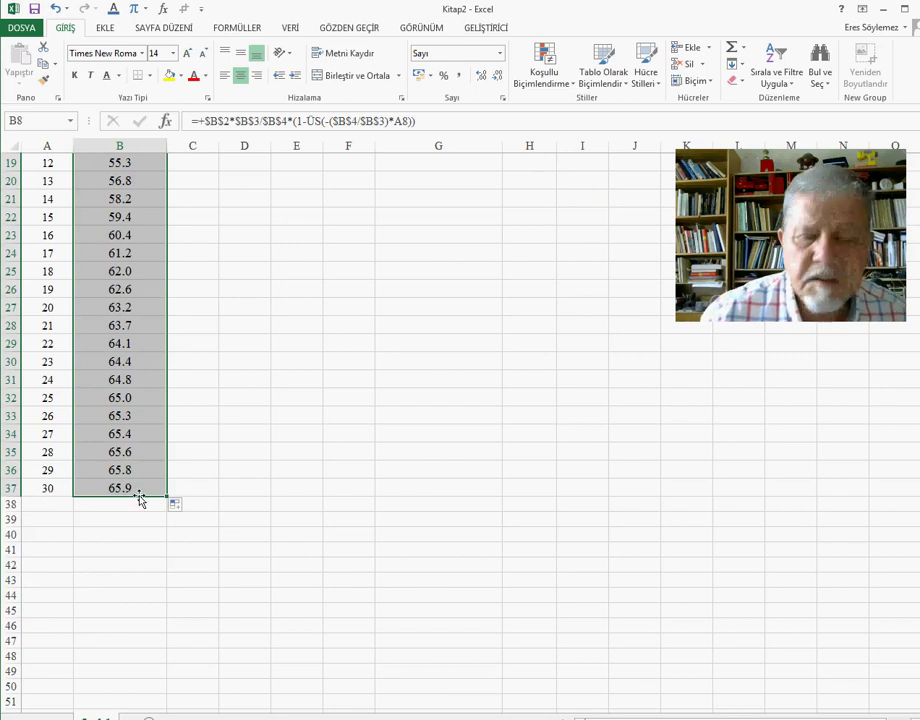
click(250, 486)
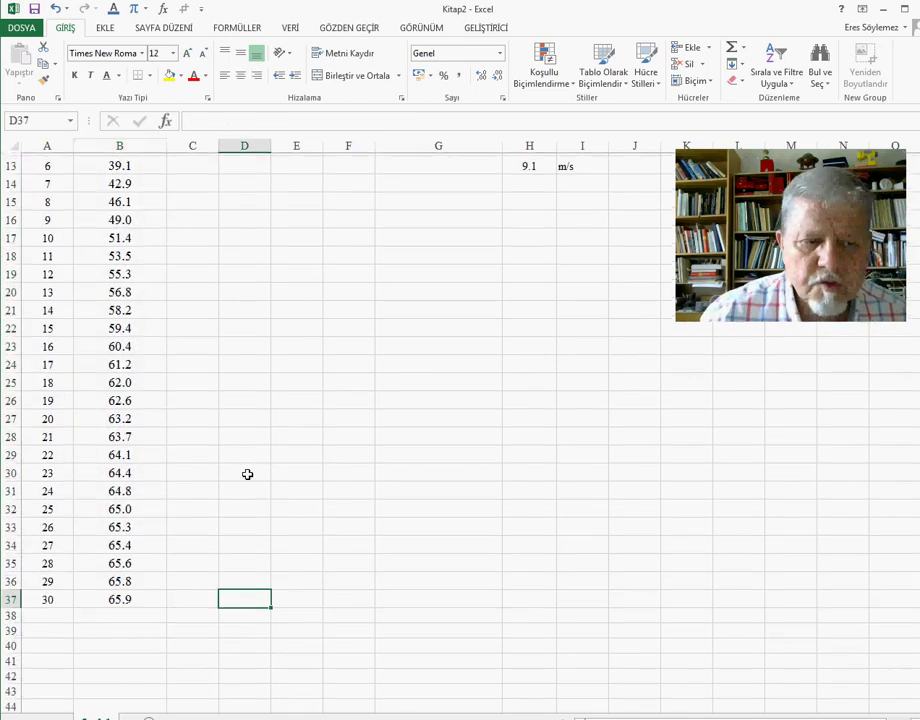
scroll(247, 474, up, 4)
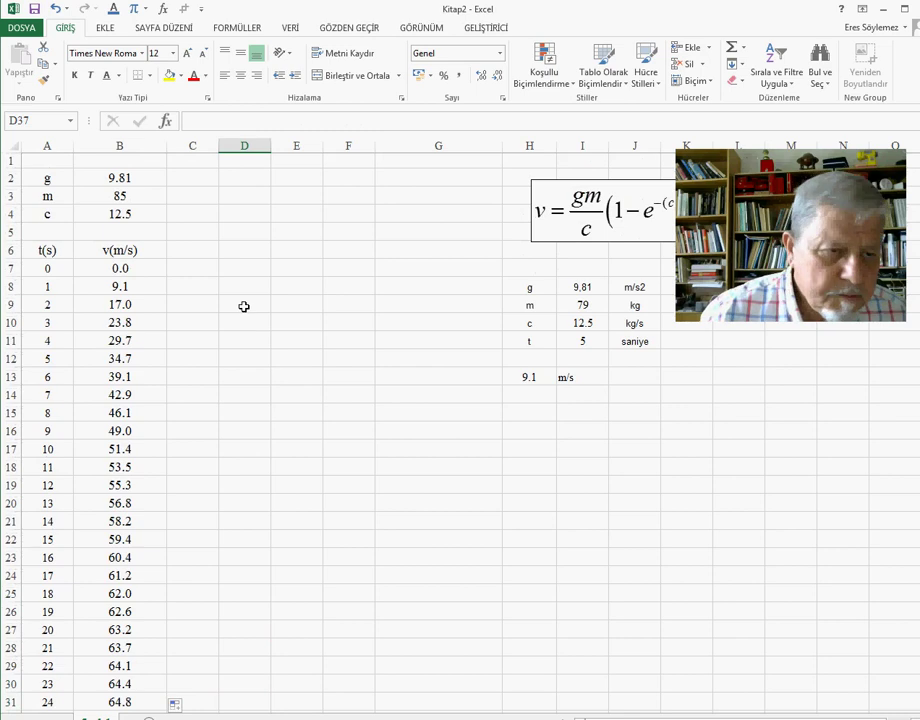
click(197, 266)
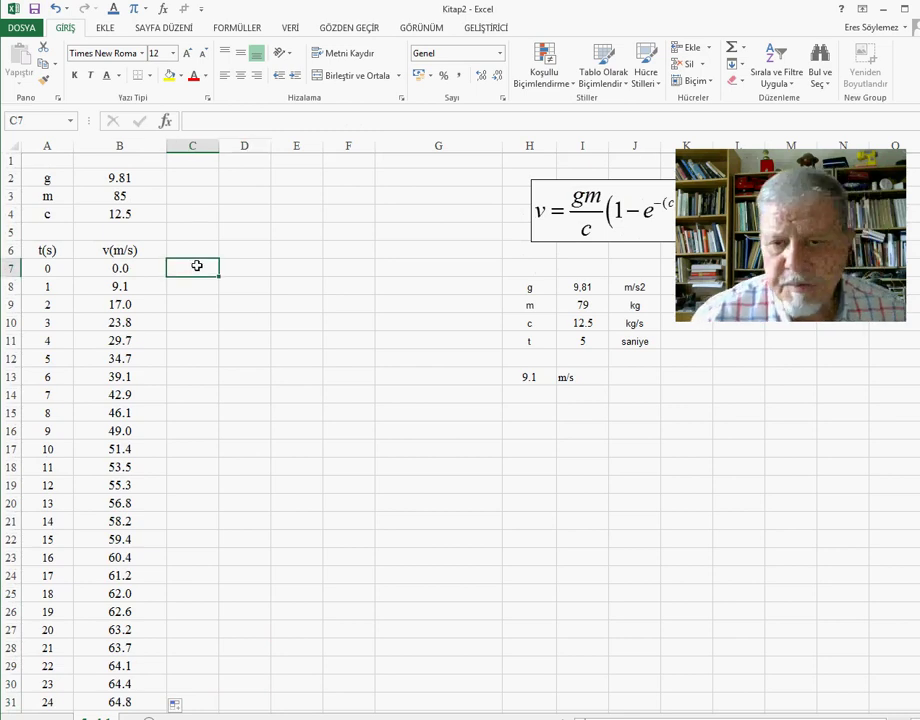
click(108, 179)
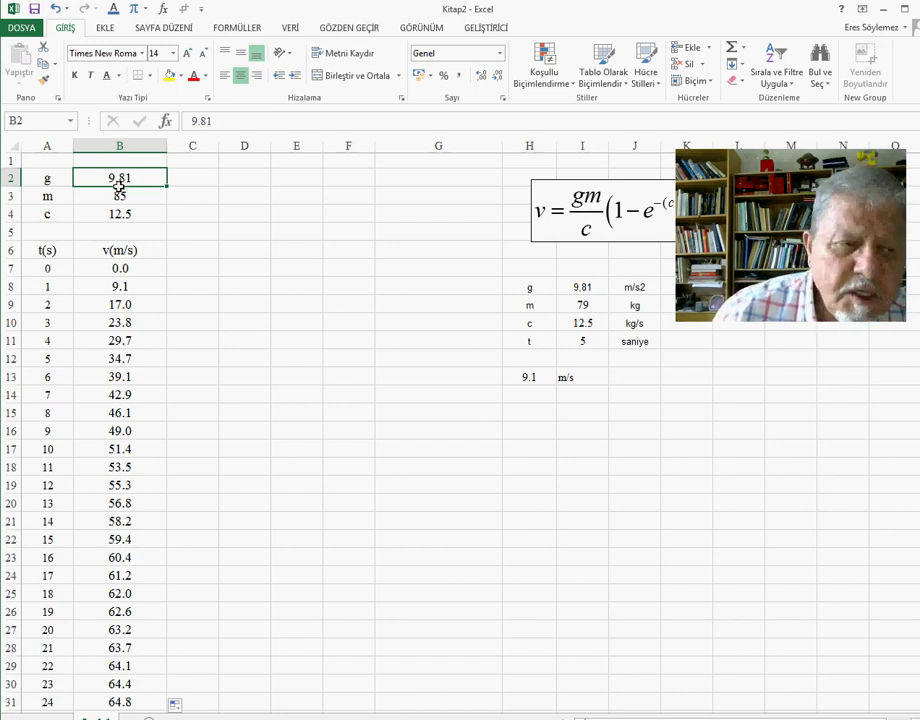
Name cell B2, holding g = 9.81, as g.
click(117, 195)
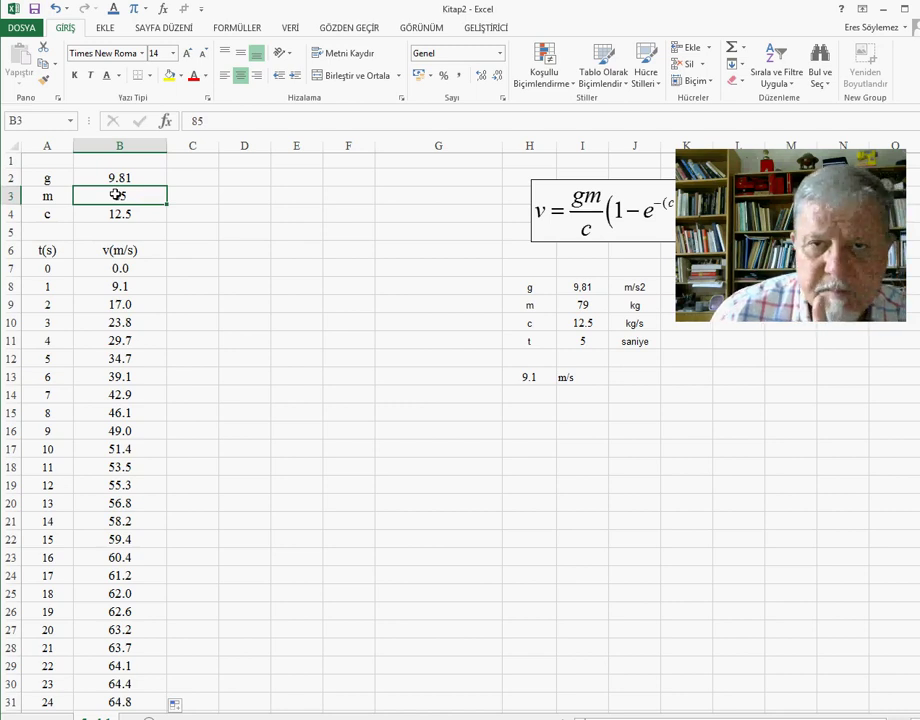
click(115, 178)
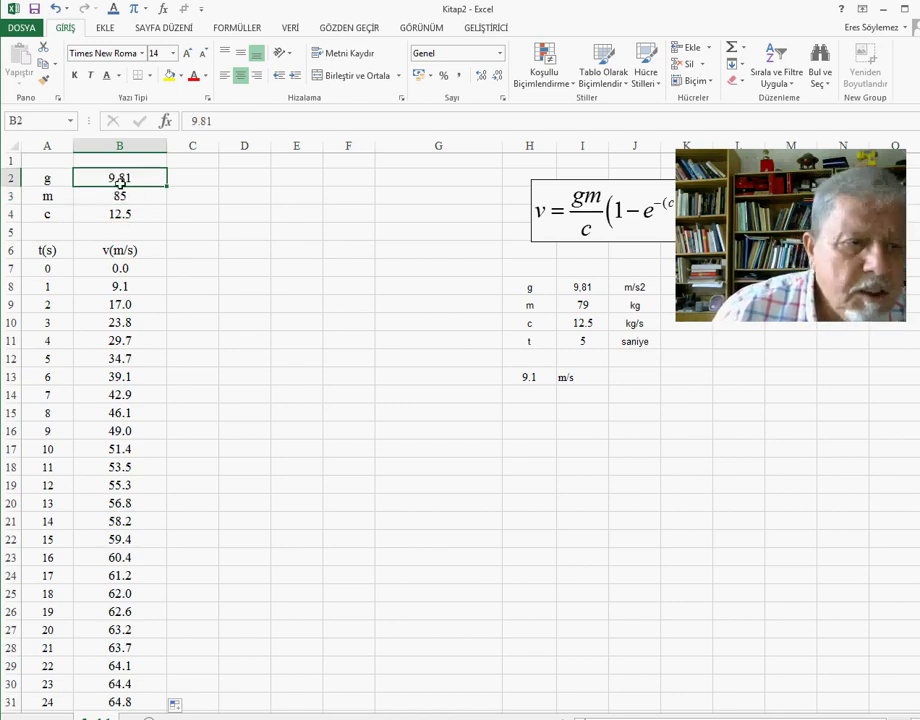
click(33, 122)
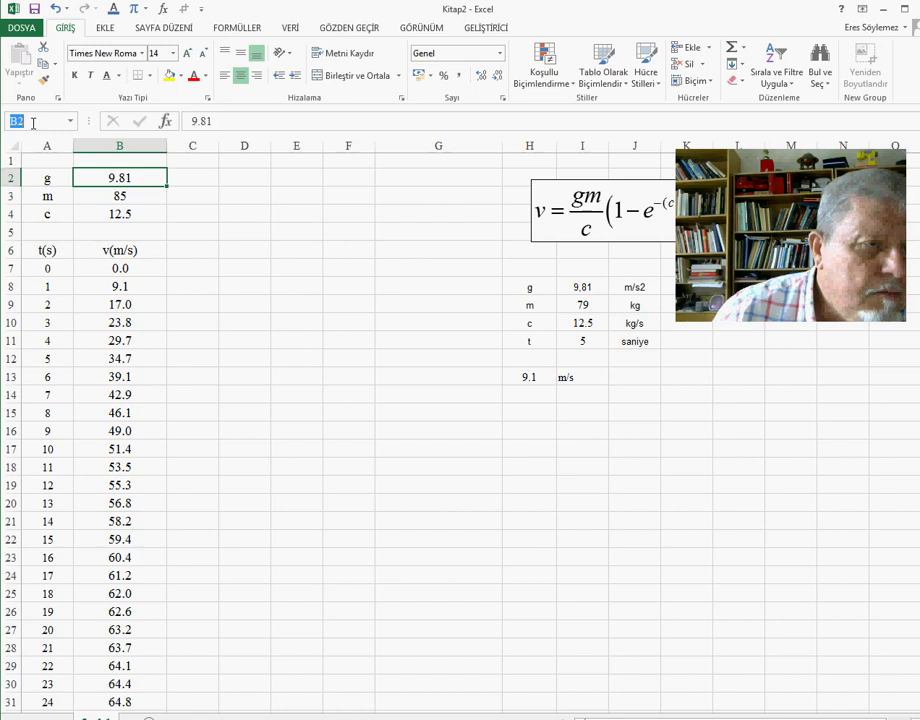
text(g)
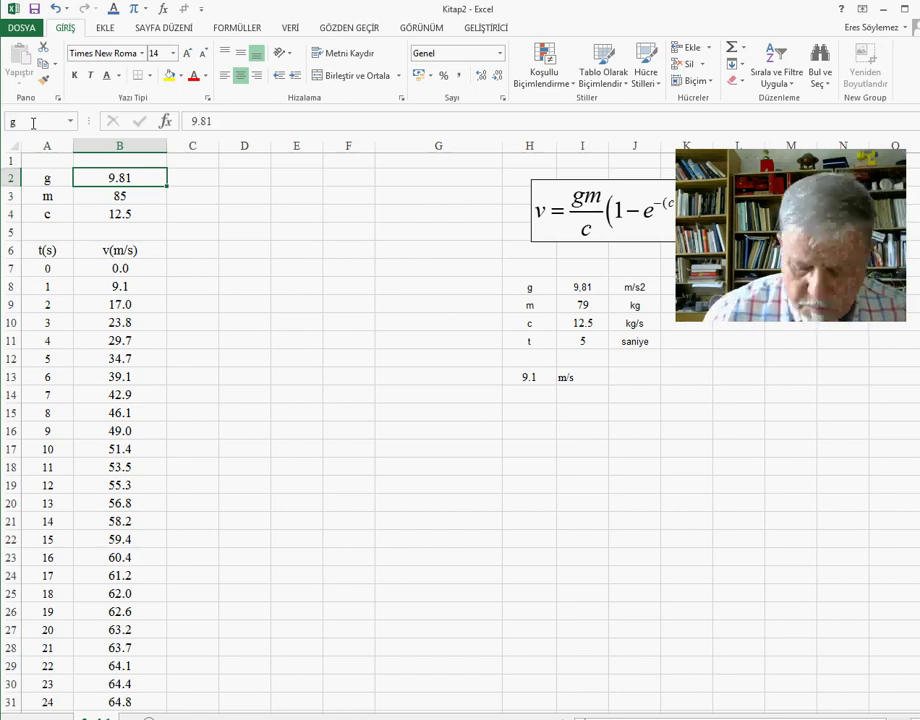
key(Down)
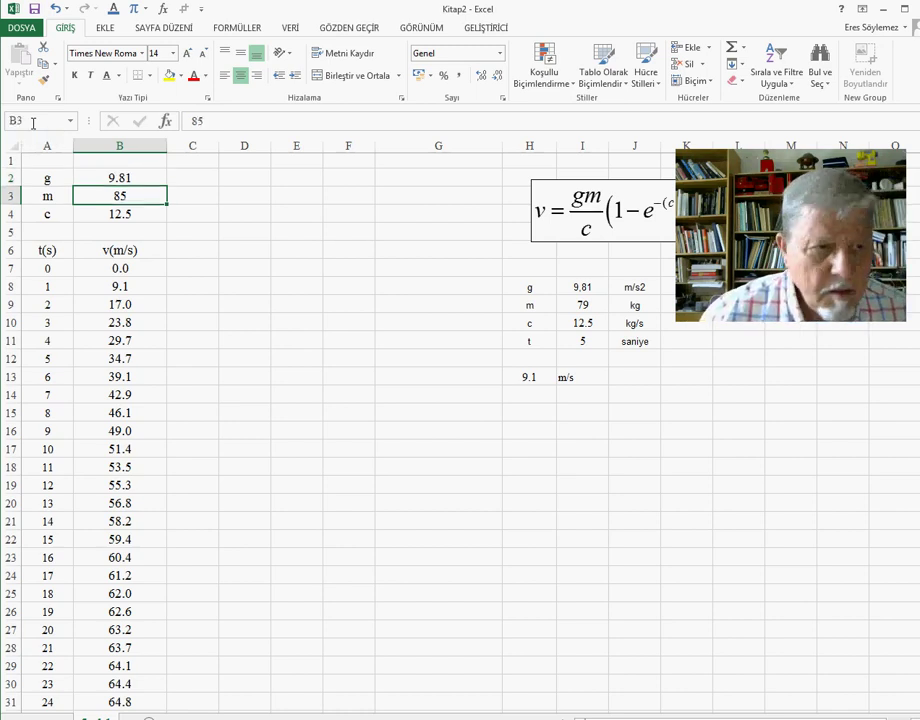
click(124, 181)
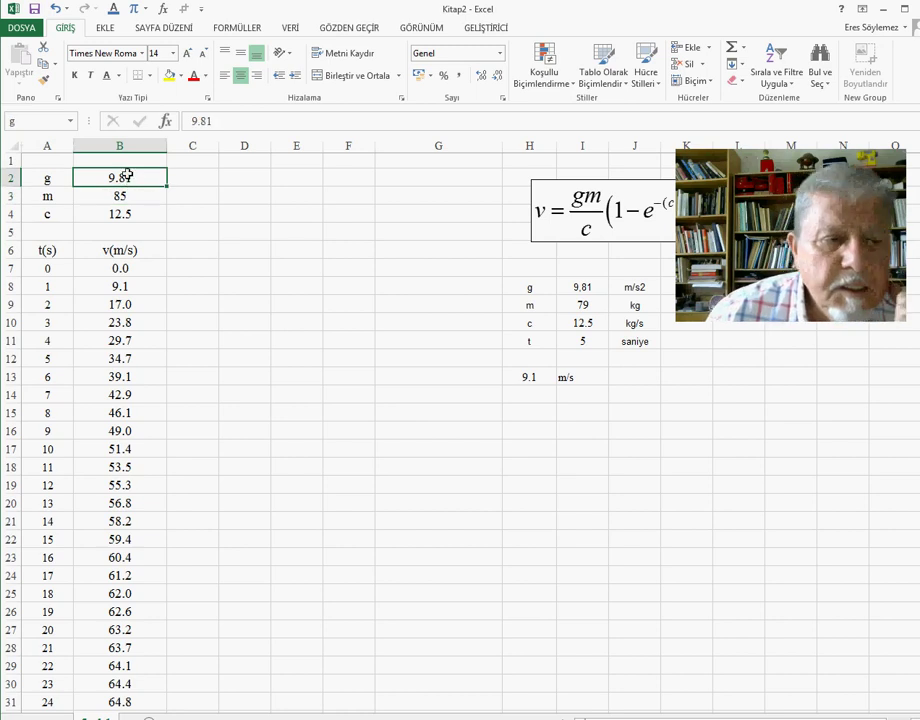
Name the mass cell B3, holding 85, as m.
click(110, 196)
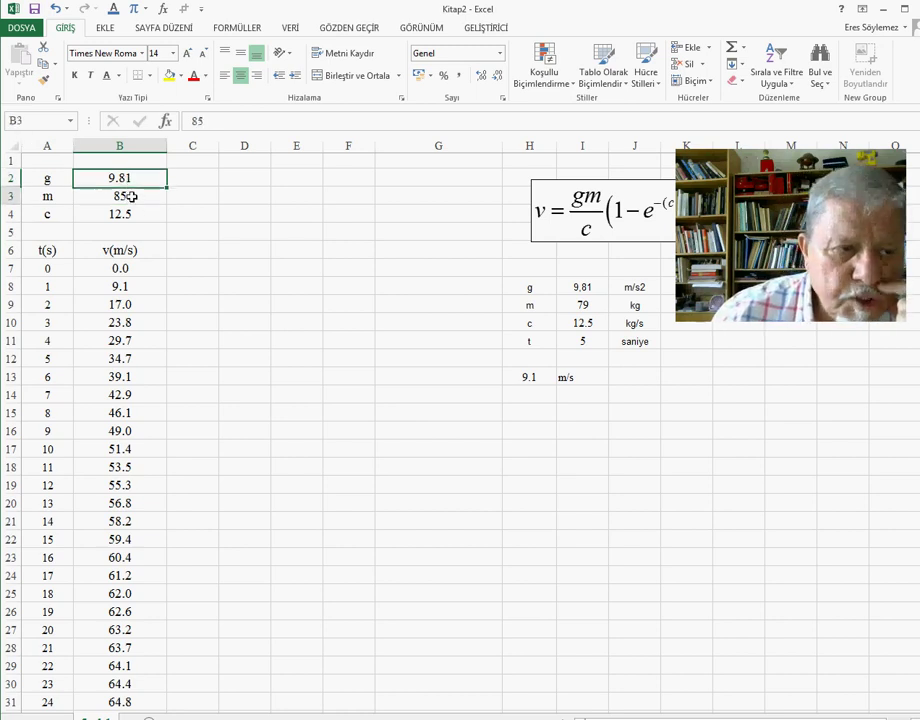
click(44, 120)
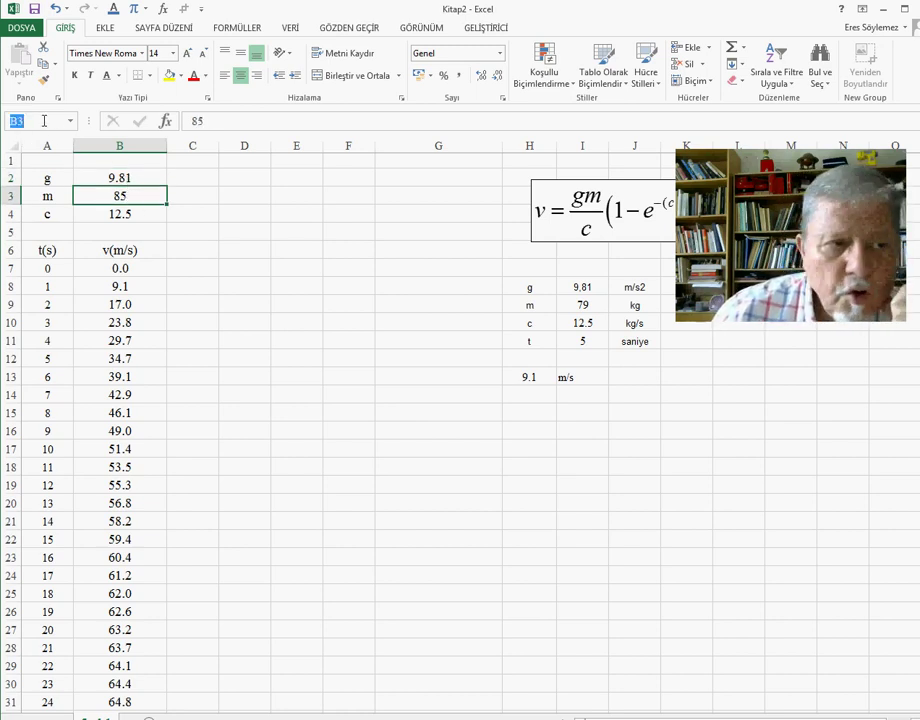
text(m)
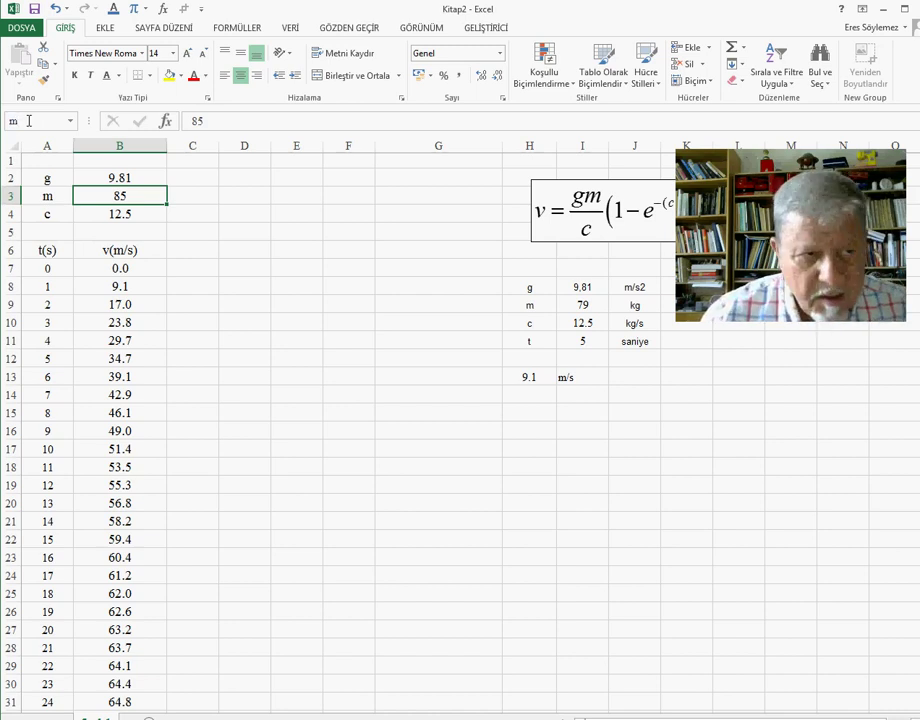
key(Return)
key(Return)
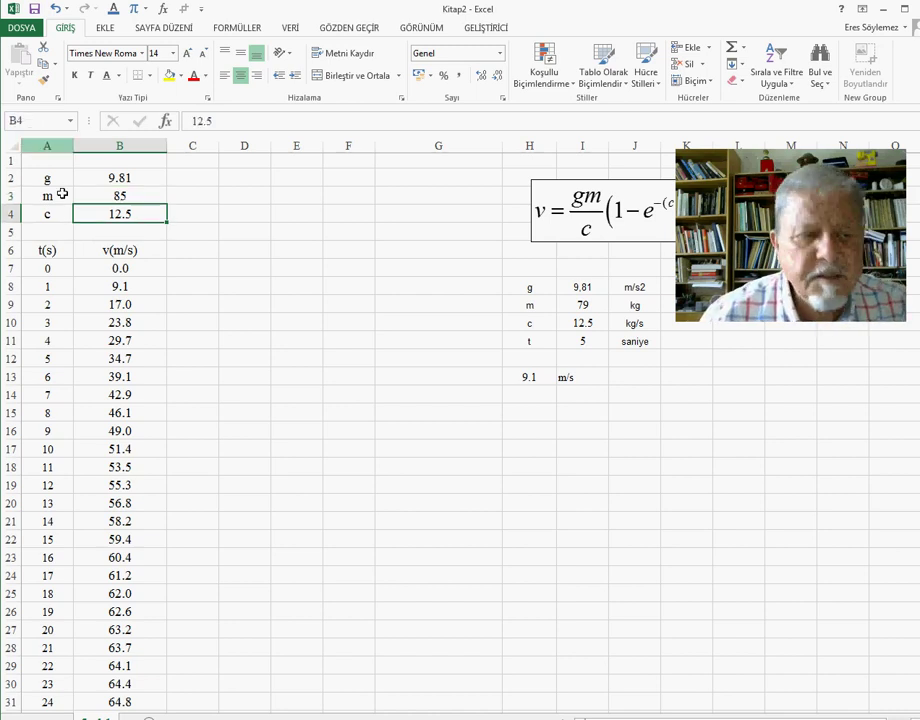
click(153, 200)
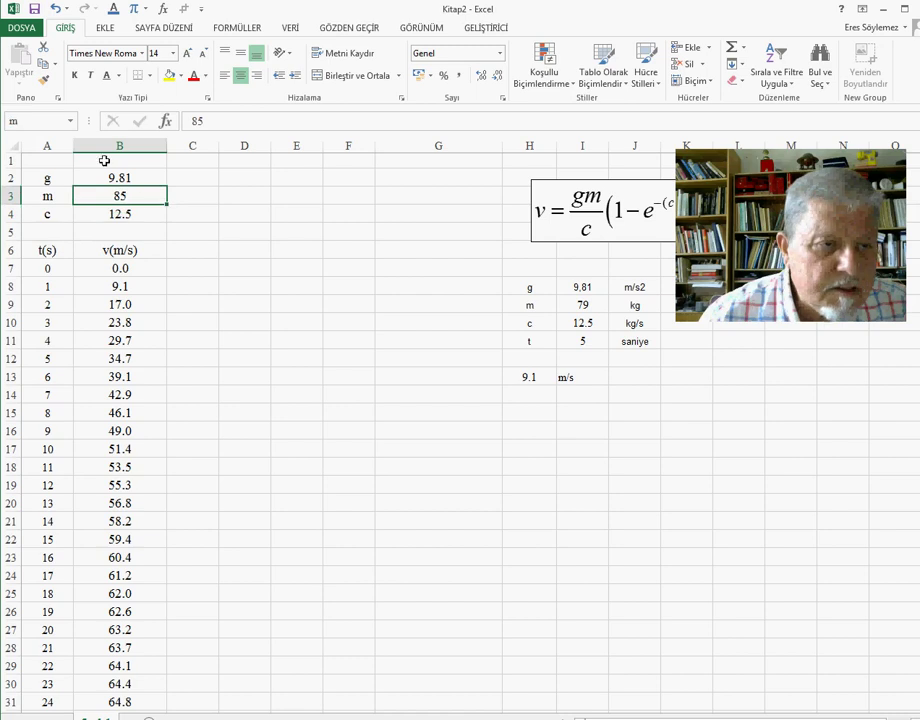
click(45, 121)
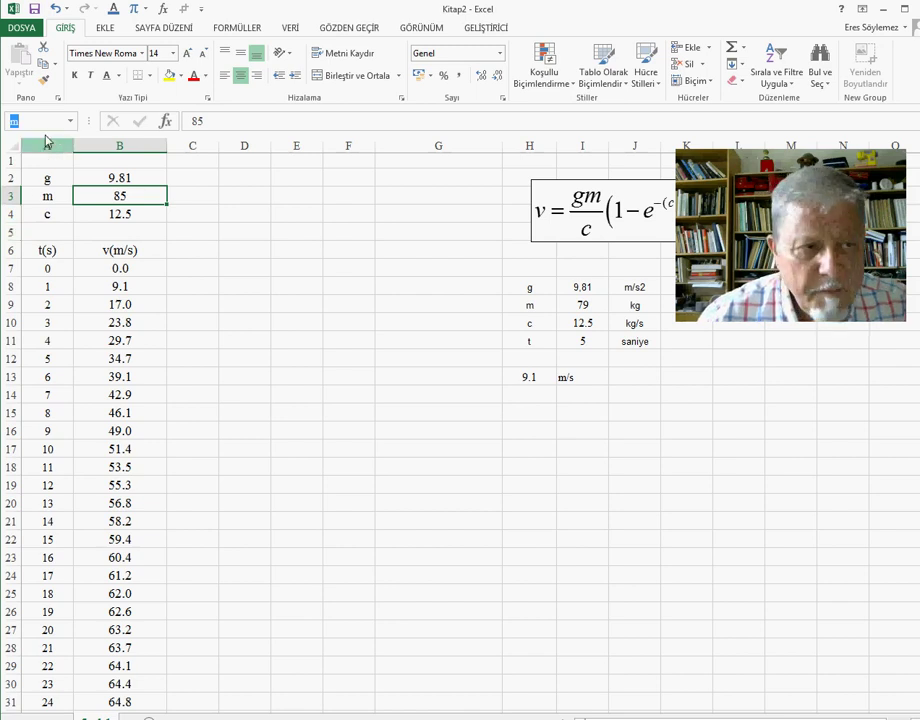
Name B4 cc after the name c fails, then verify the constants' names.
click(124, 213)
click(33, 121)
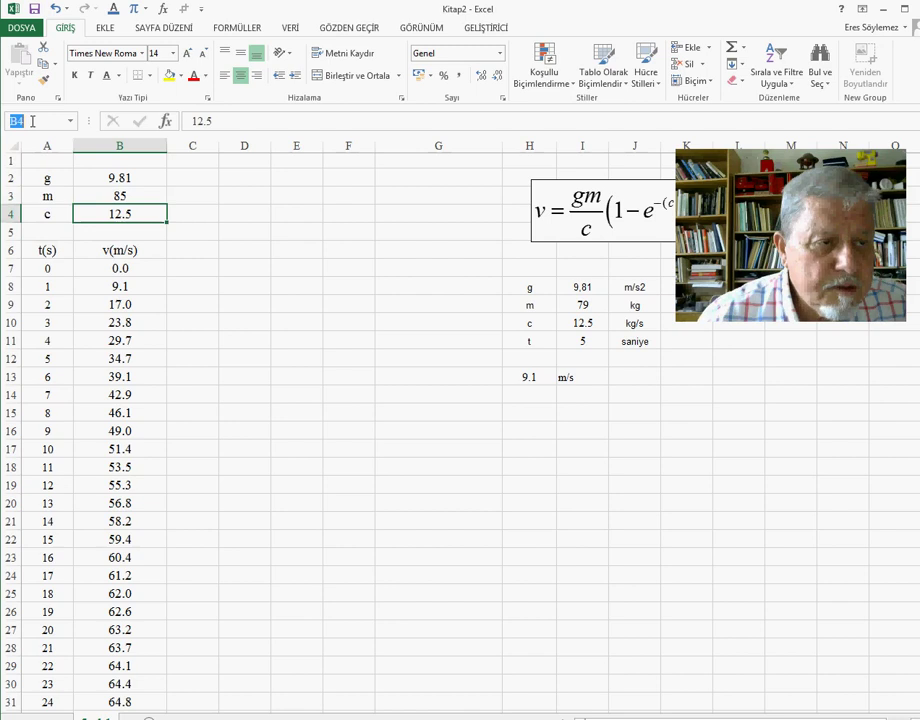
text(c)
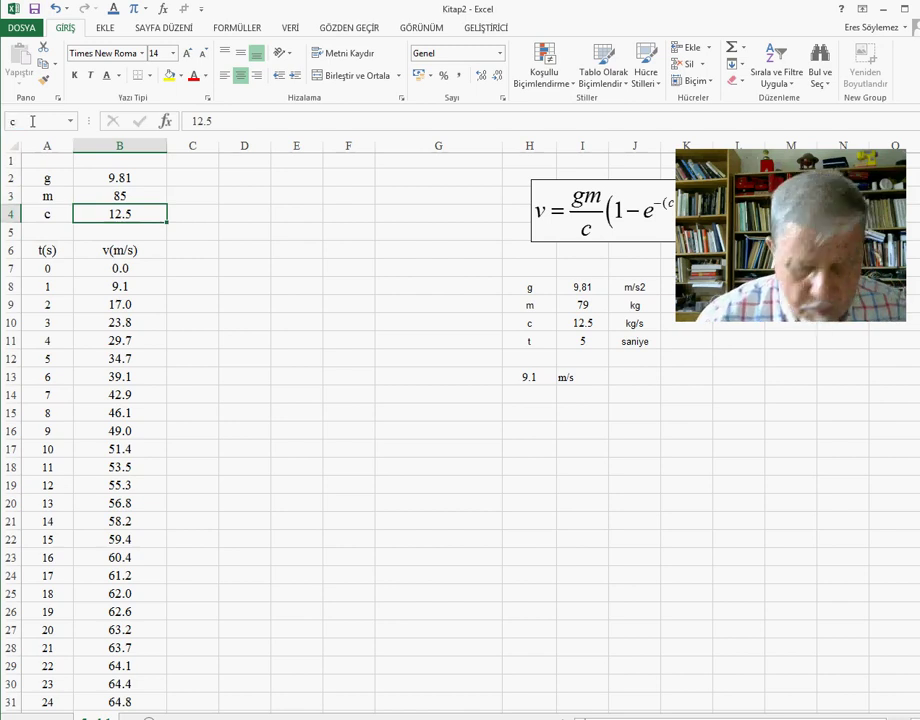
key(Return)
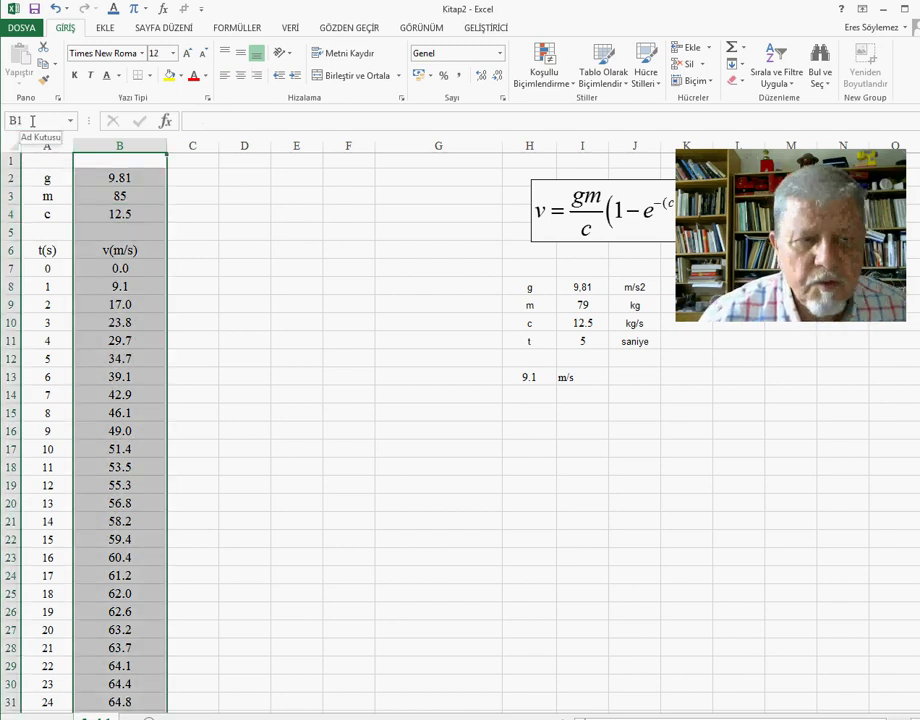
click(240, 427)
click(121, 210)
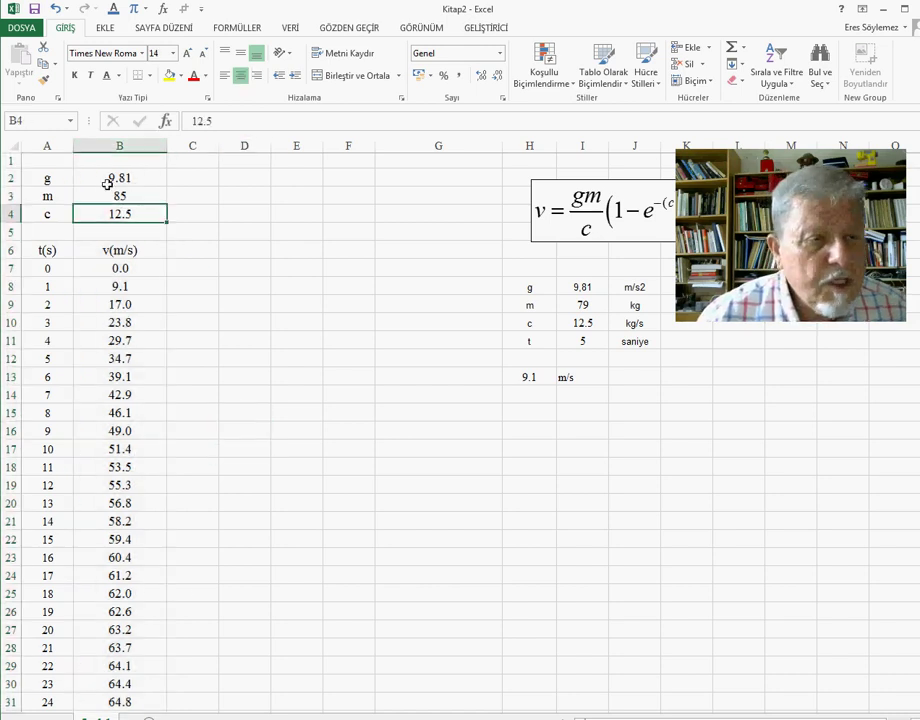
click(42, 119)
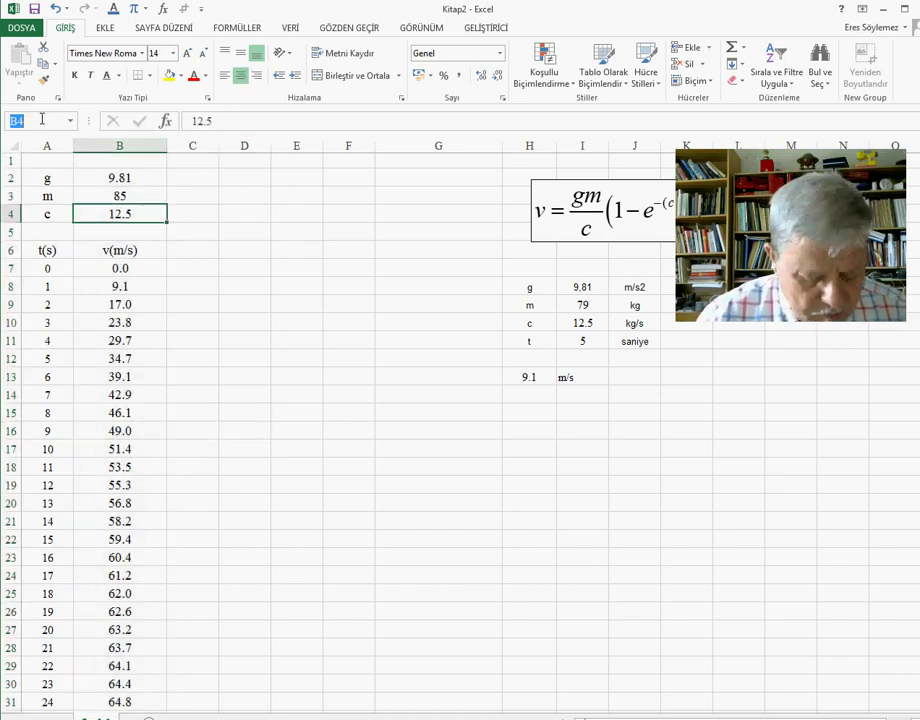
text(cc)
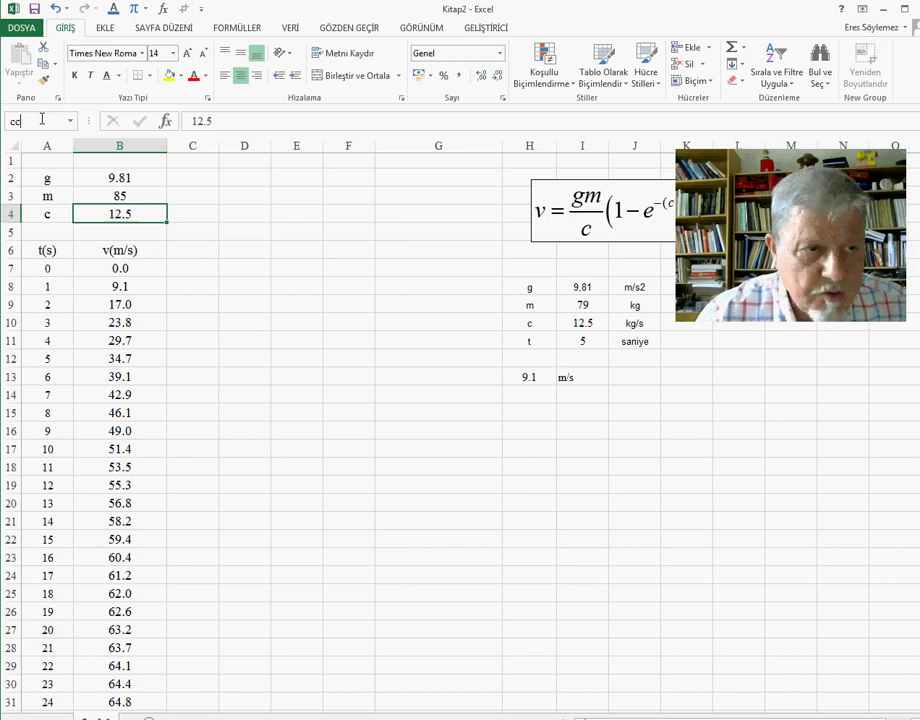
key(Return)
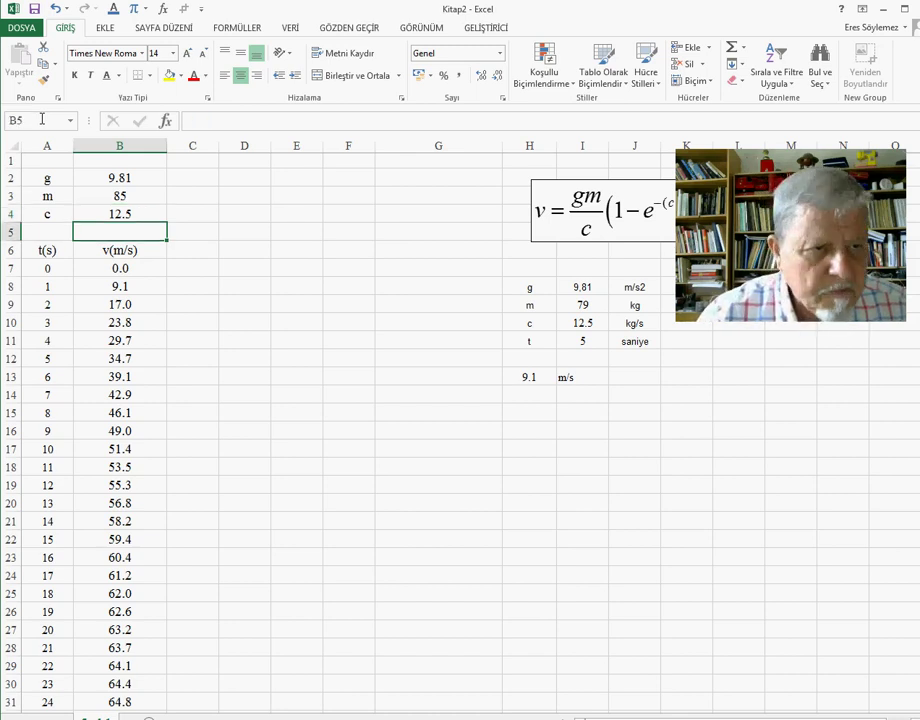
click(117, 176)
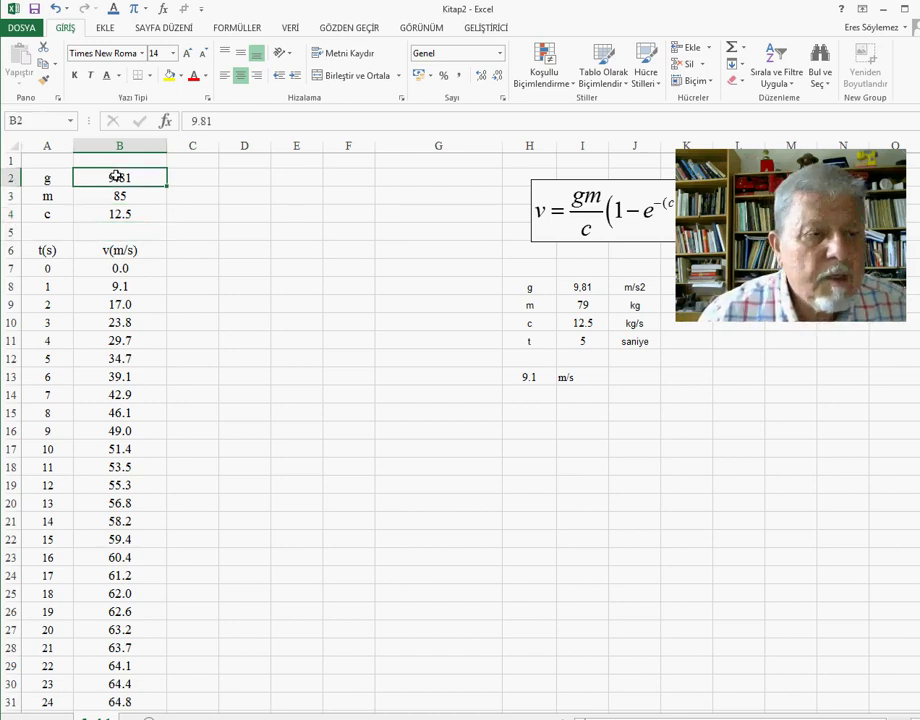
click(136, 197)
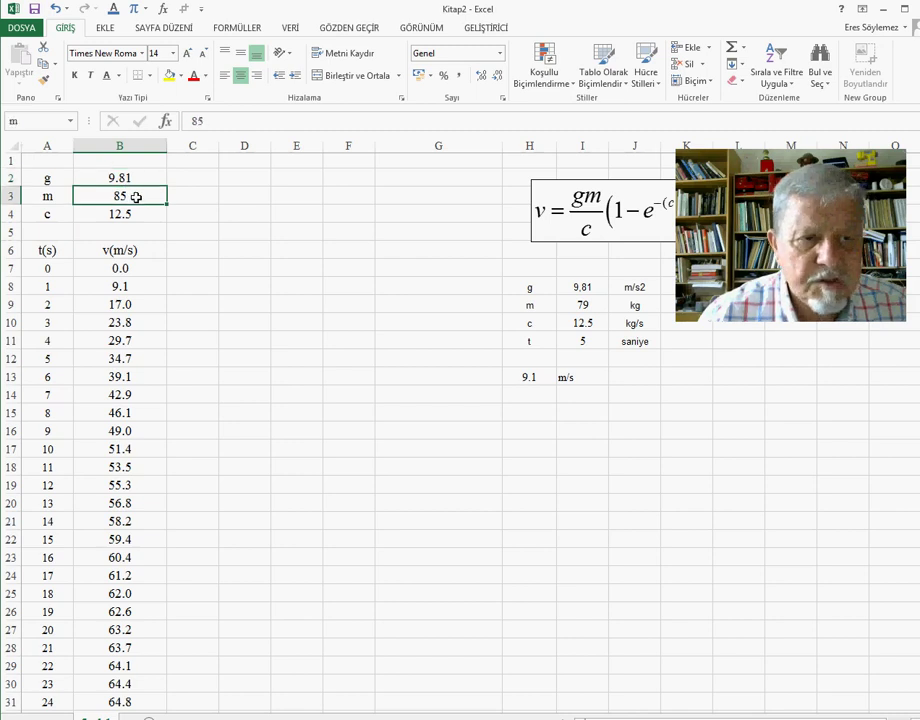
click(140, 214)
text(cc)
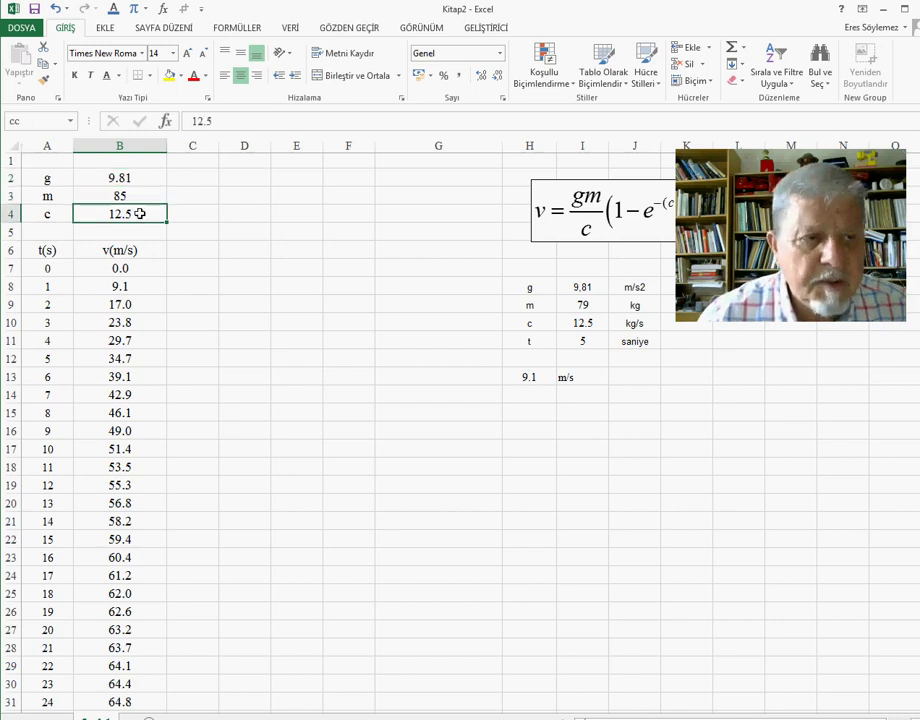
click(192, 273)
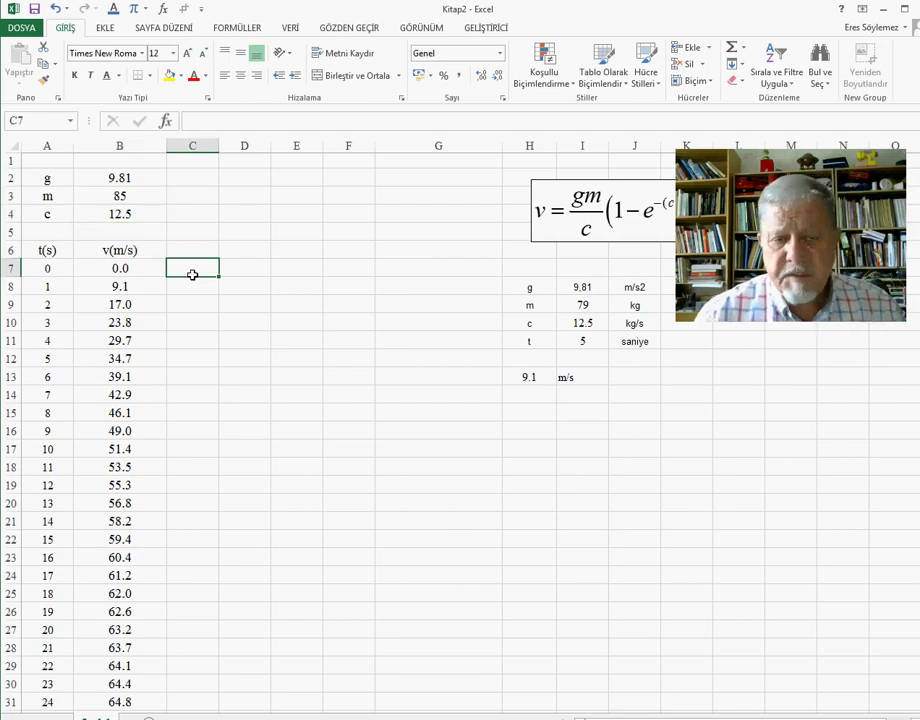
Move the equation image into column G and enter =g*m/cc*(1-üs(-(cc/m)*a7)) in C7.
drag(559, 190, 408, 184)
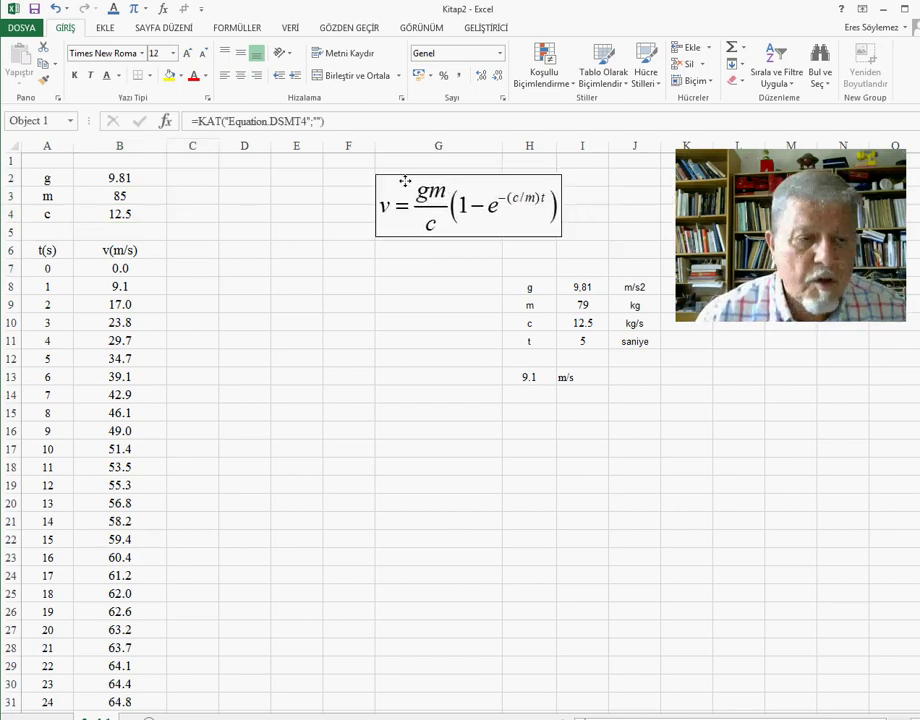
click(196, 264)
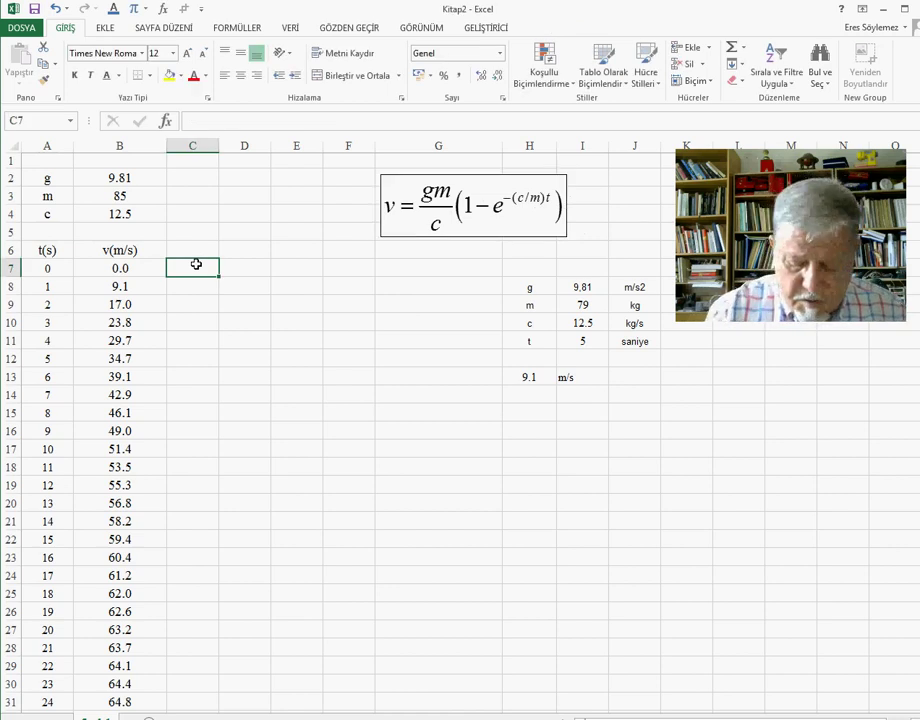
text(=)
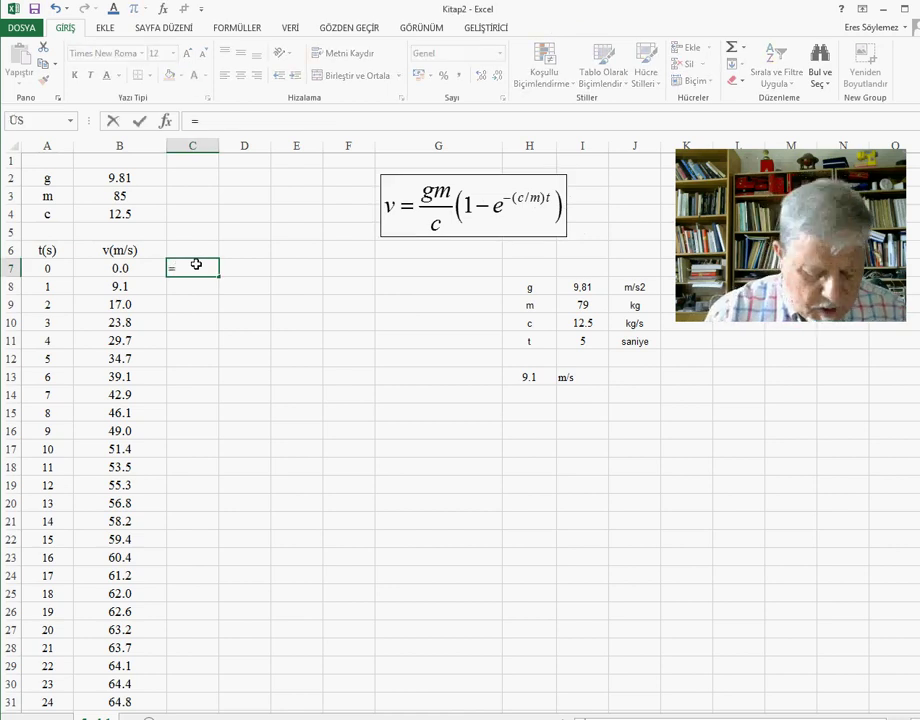
text(g*)
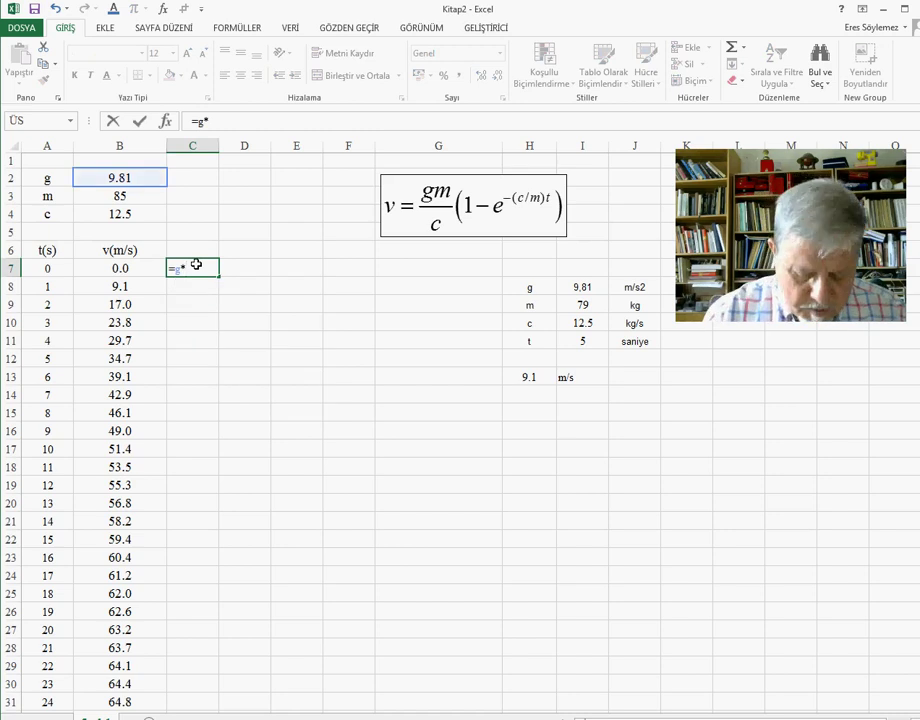
text(m/cc)
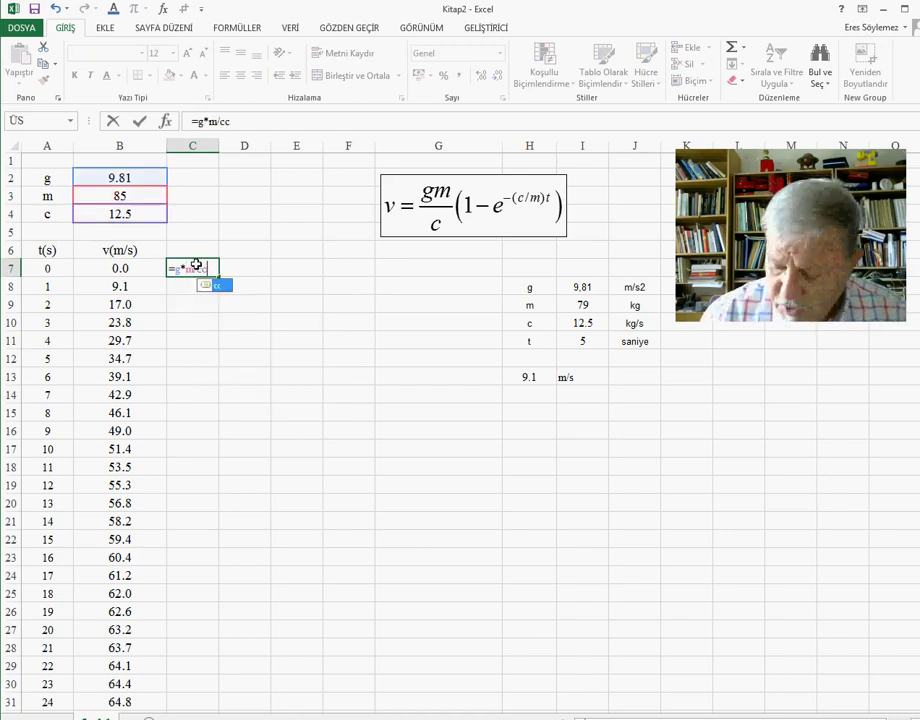
text(*(1-)
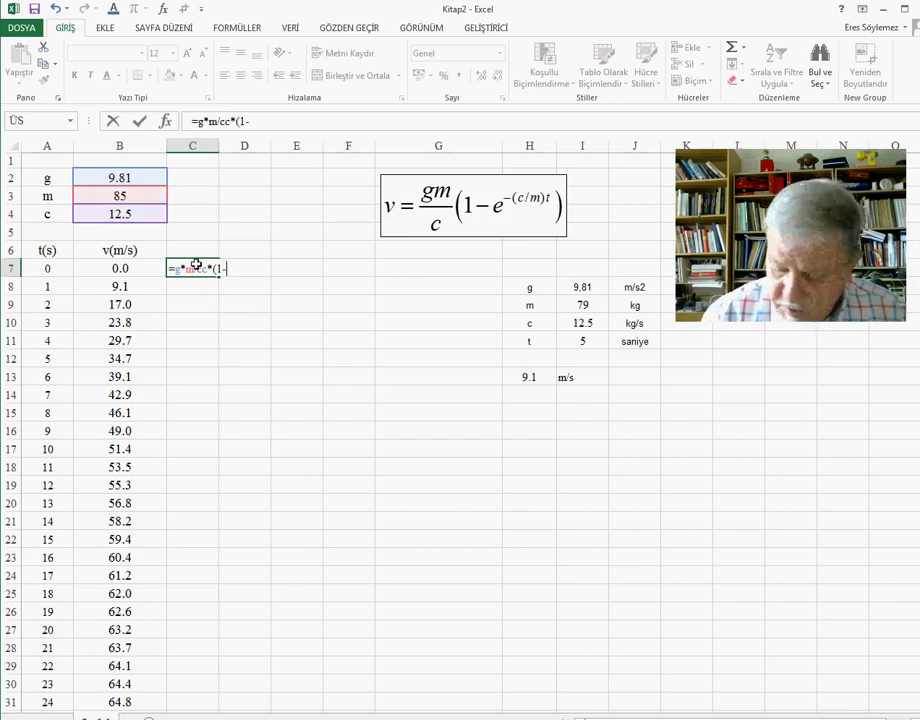
text(üs)
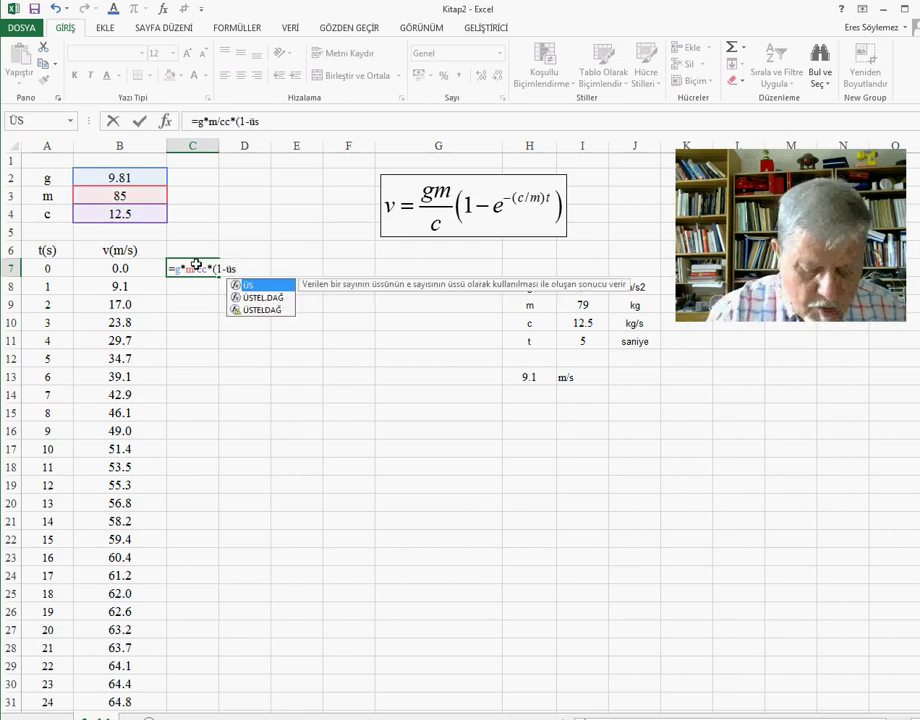
text((-)
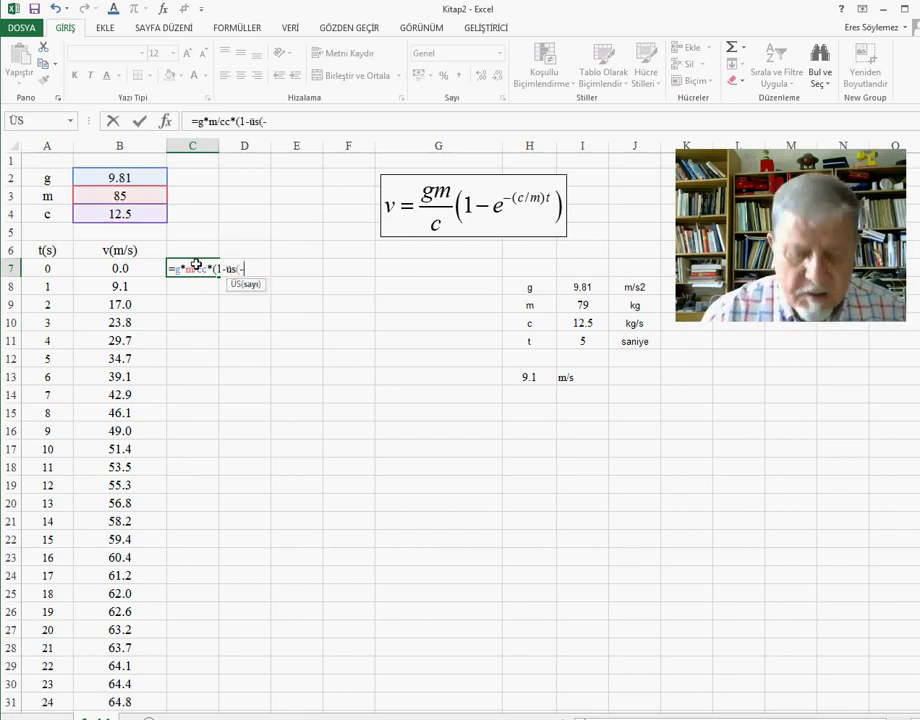
text(()
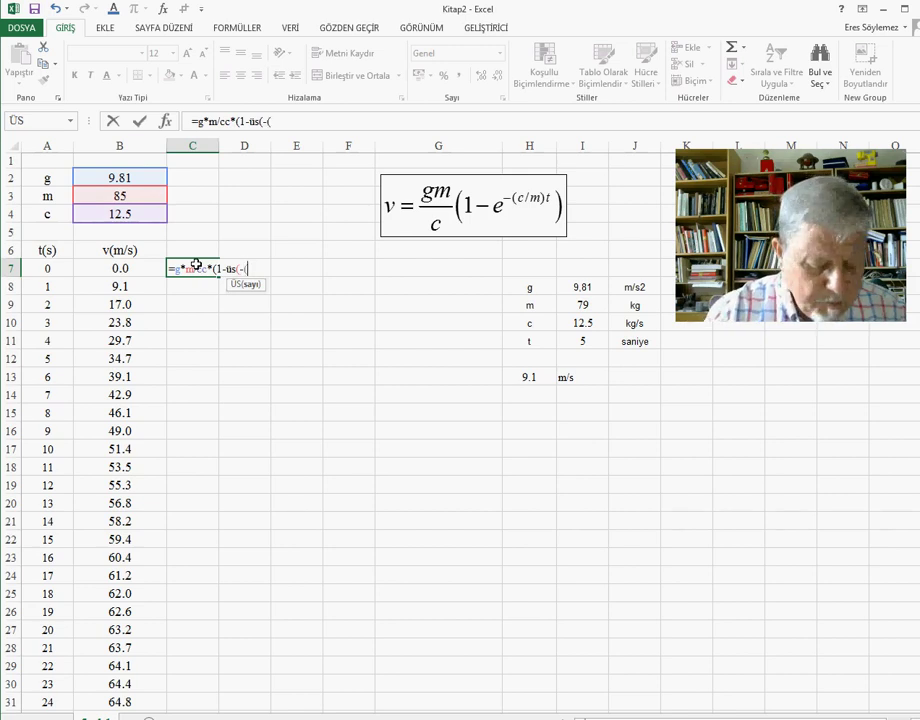
text(cc/)
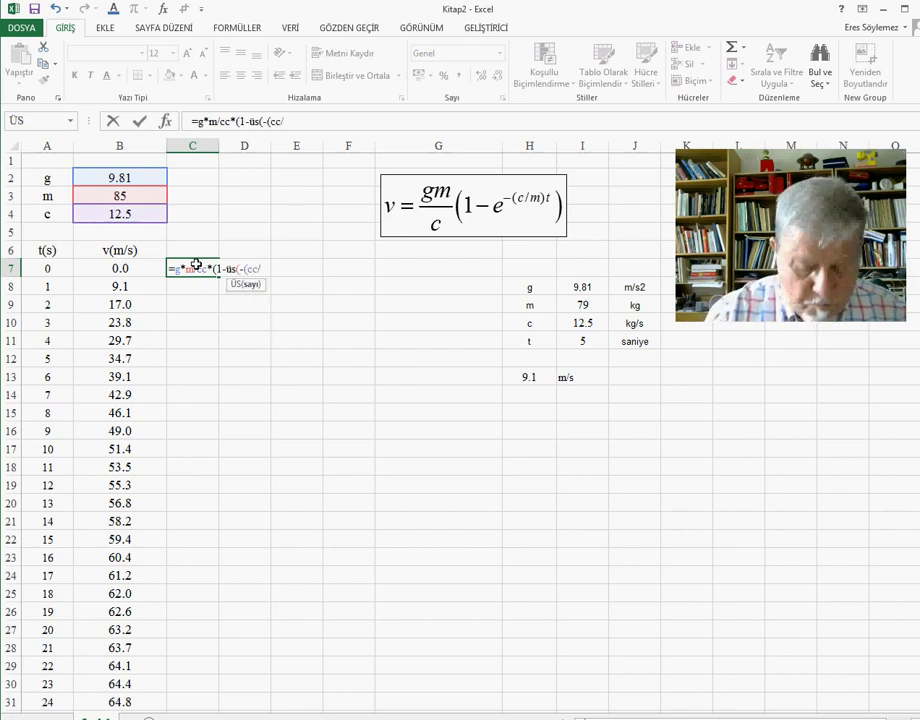
text(m))
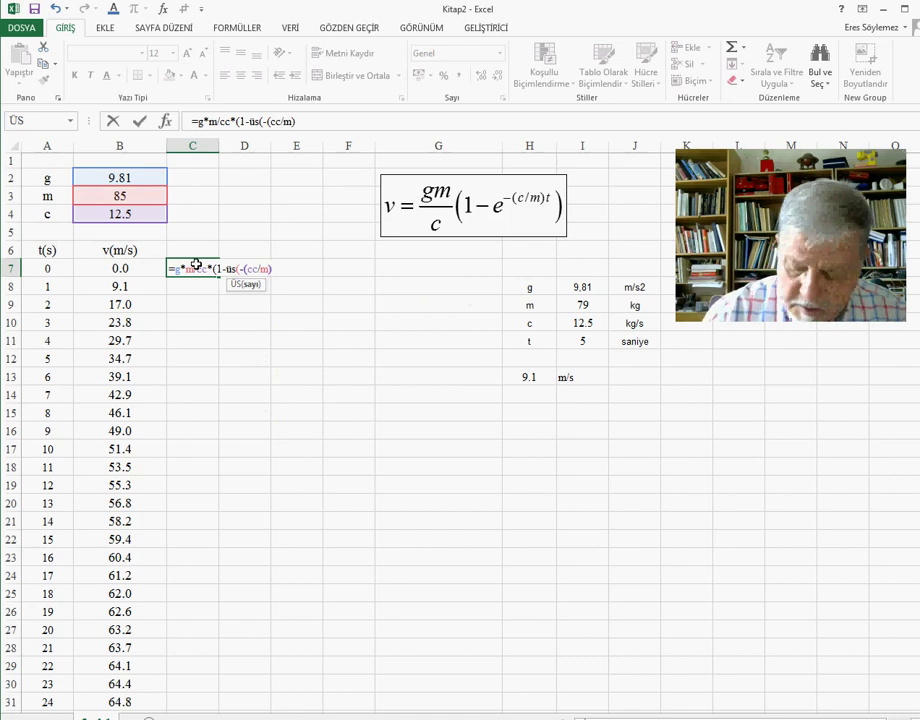
text(*a7)
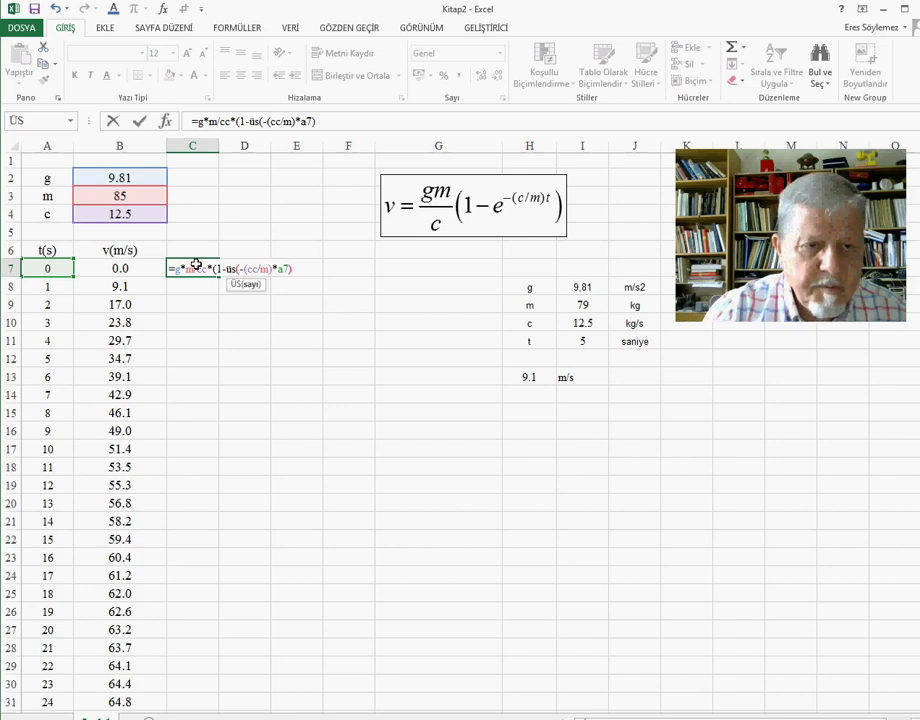
text())
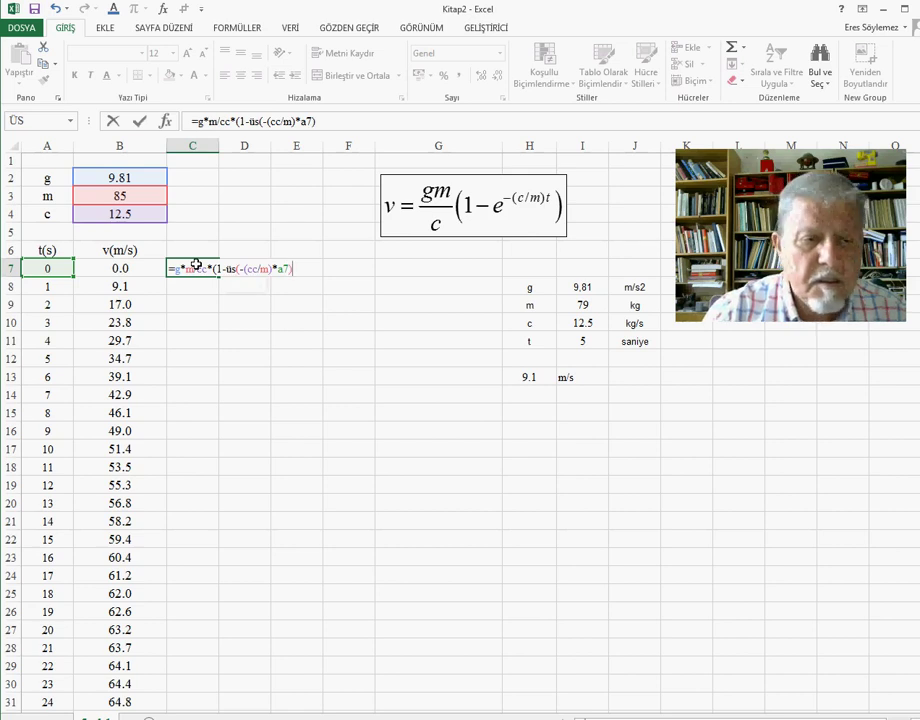
text())
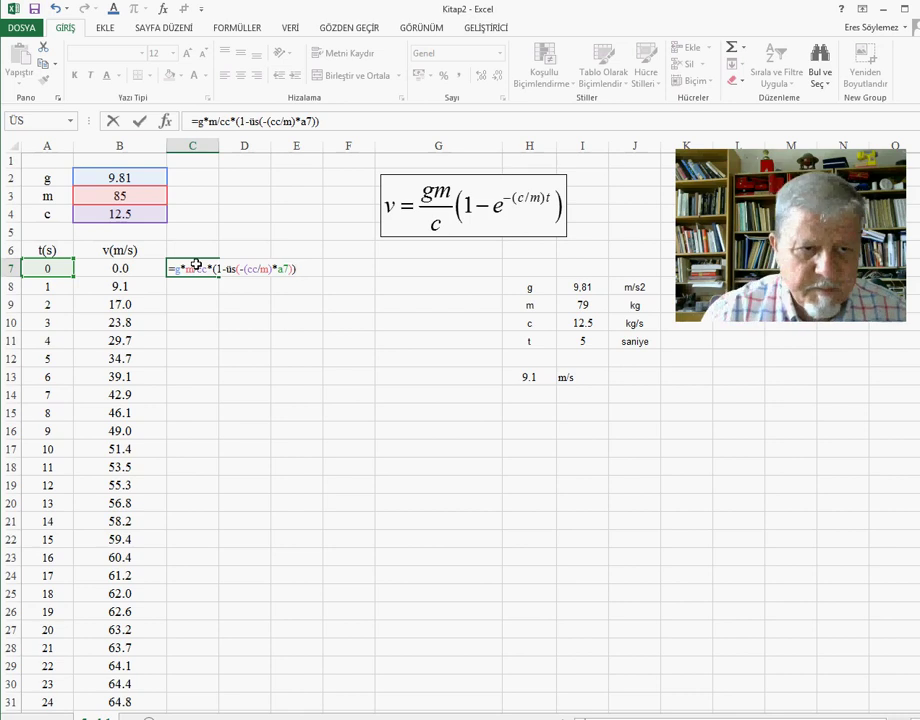
key(Return)
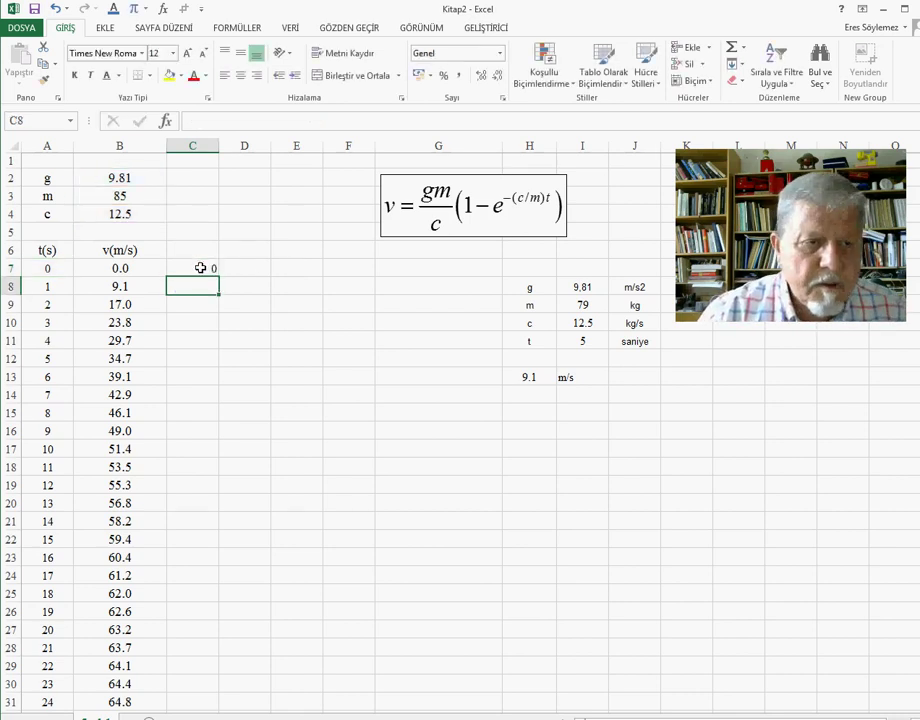
Fill C7's name-based velocity formula down column C to row 37.
click(200, 266)
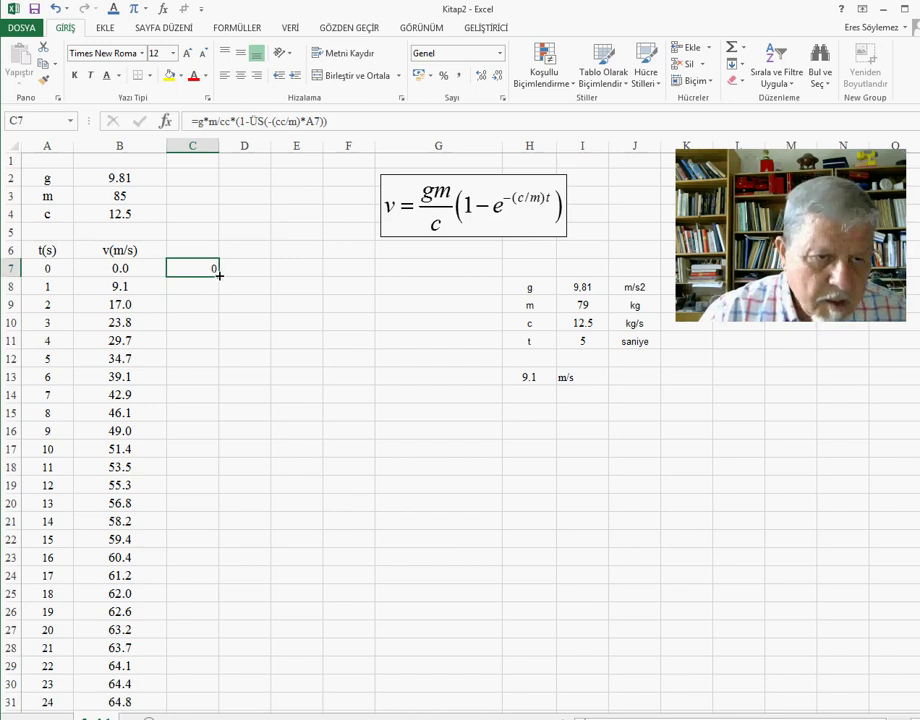
double_click(219, 274)
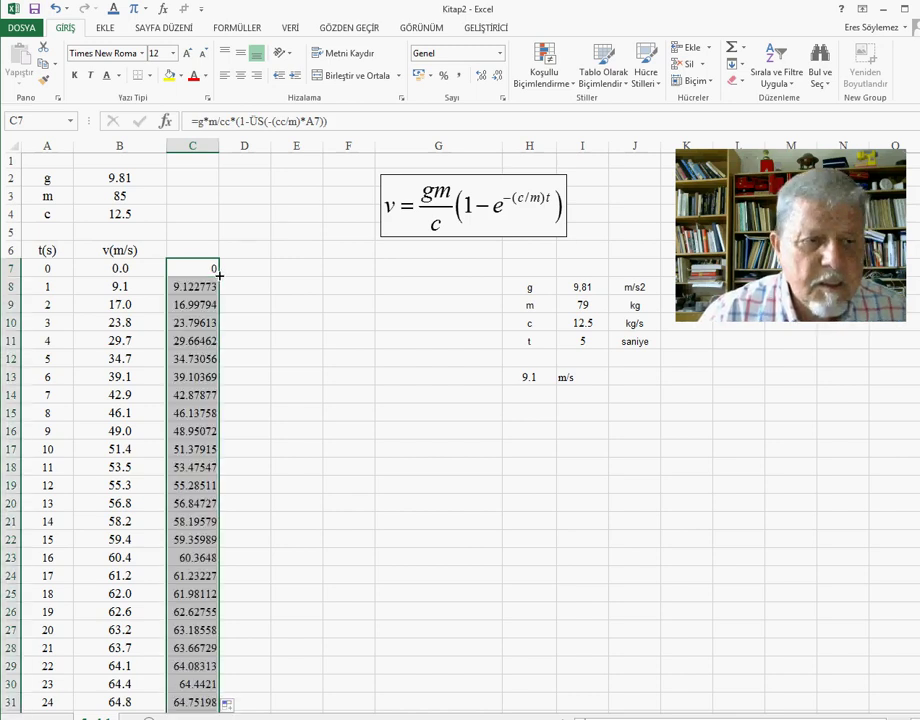
scroll(221, 360, down, 1)
scroll(221, 360, down, 6)
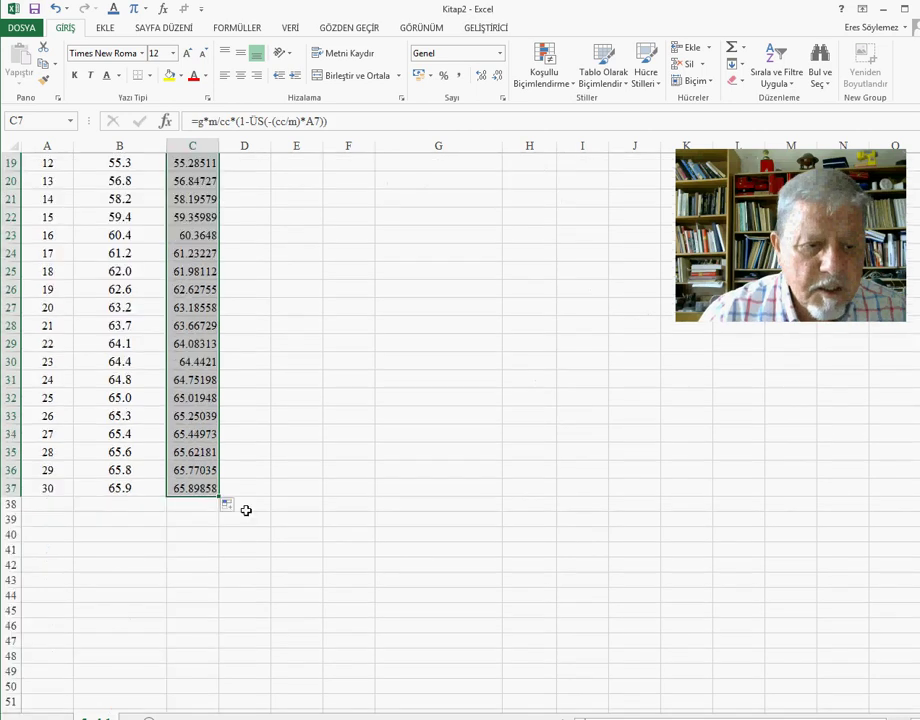
Format C7:C37 with the Sayı number format at 1 decimal place.
click(198, 487)
mouse_move(198, 487)
mouse_down()
mouse_move(195, 107)
mouse_move(199, 197)
mouse_up()
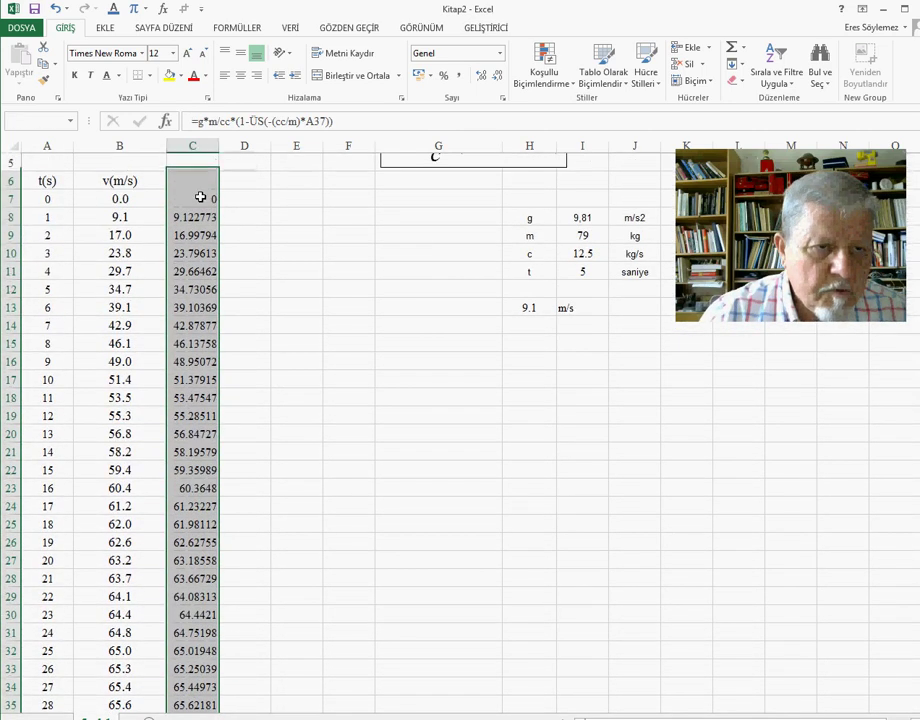
right_click(192, 258)
click(240, 483)
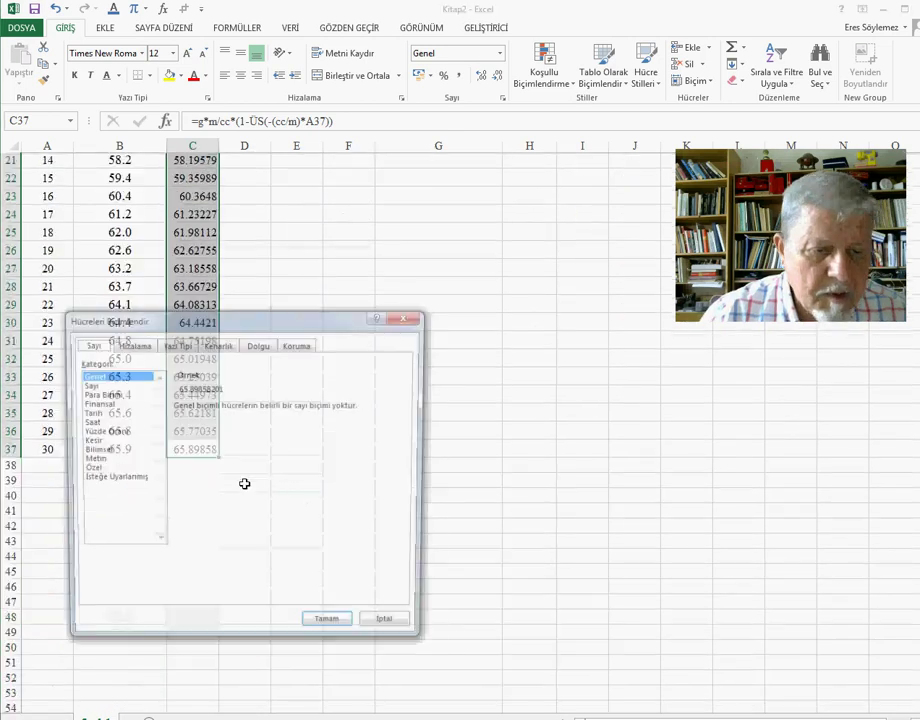
click(86, 384)
click(301, 405)
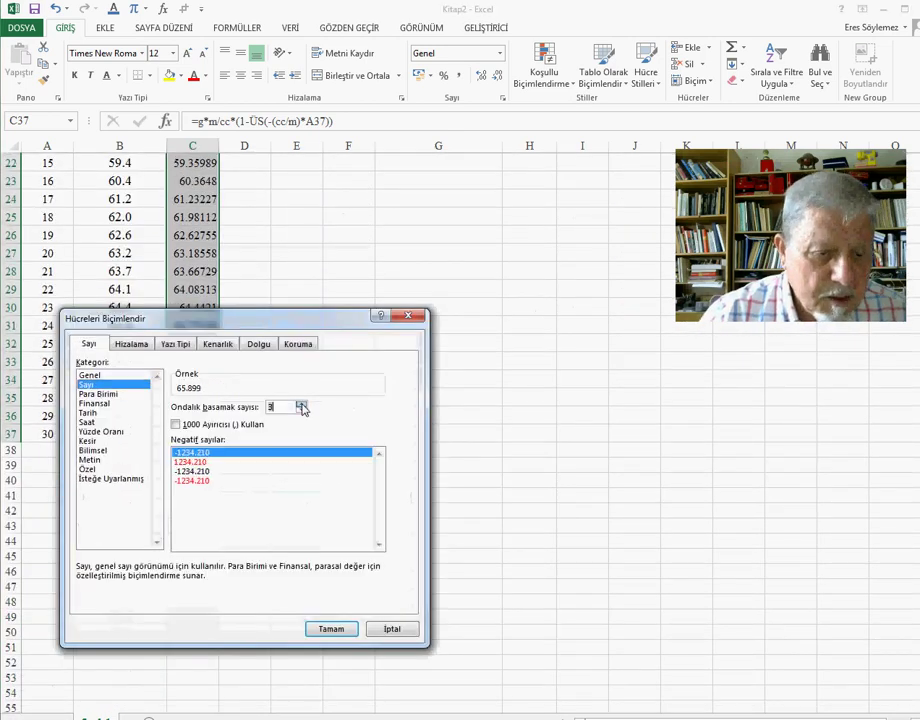
click(301, 411)
click(301, 411)
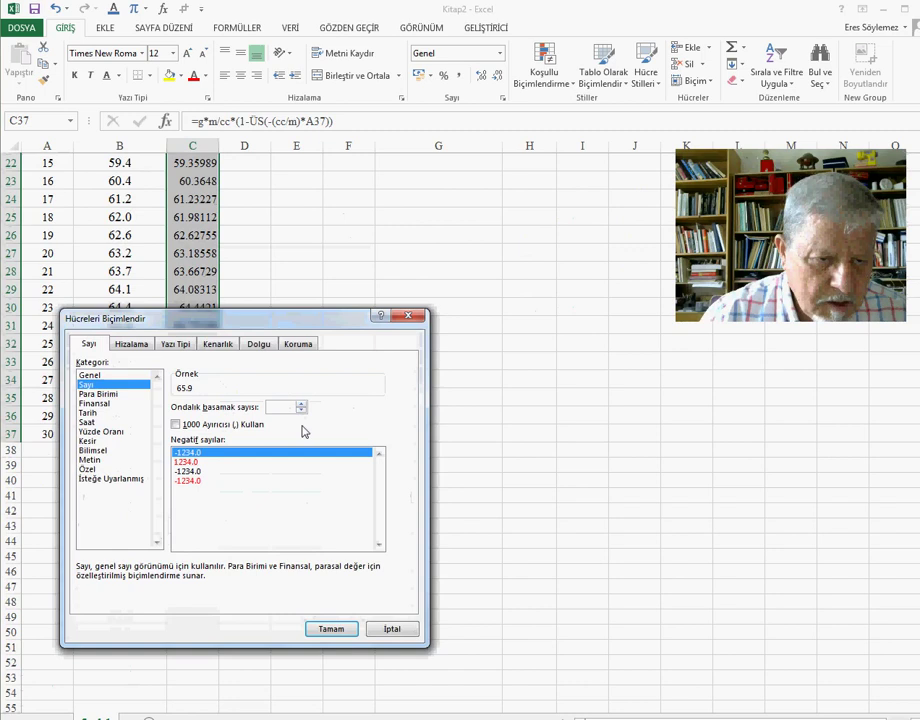
click(341, 629)
click(296, 306)
scroll(335, 418, up, 1)
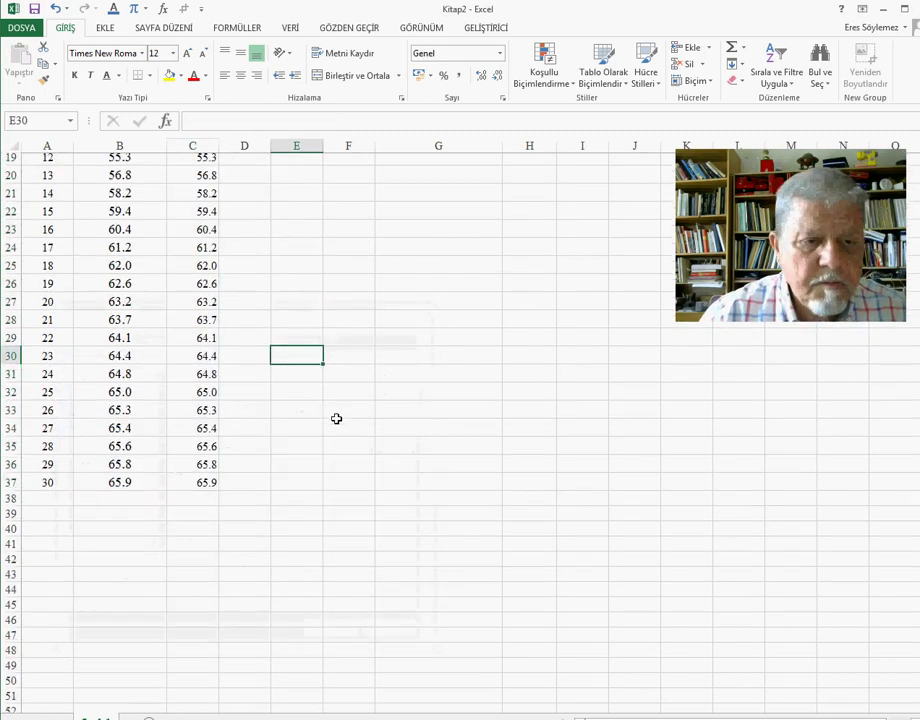
scroll(336, 419, up, 6)
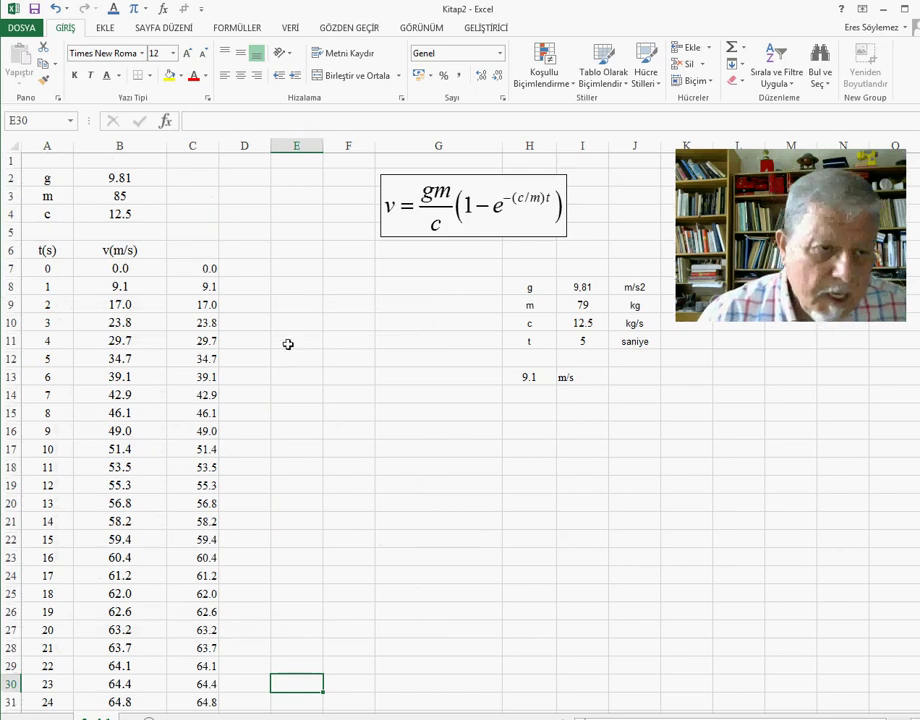
click(200, 268)
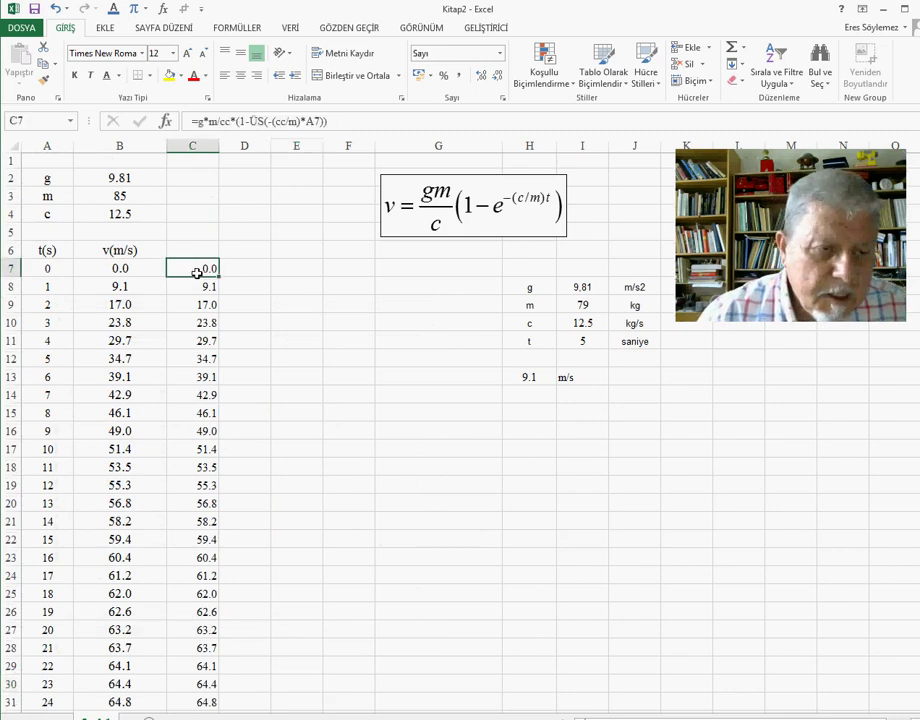
click(119, 177)
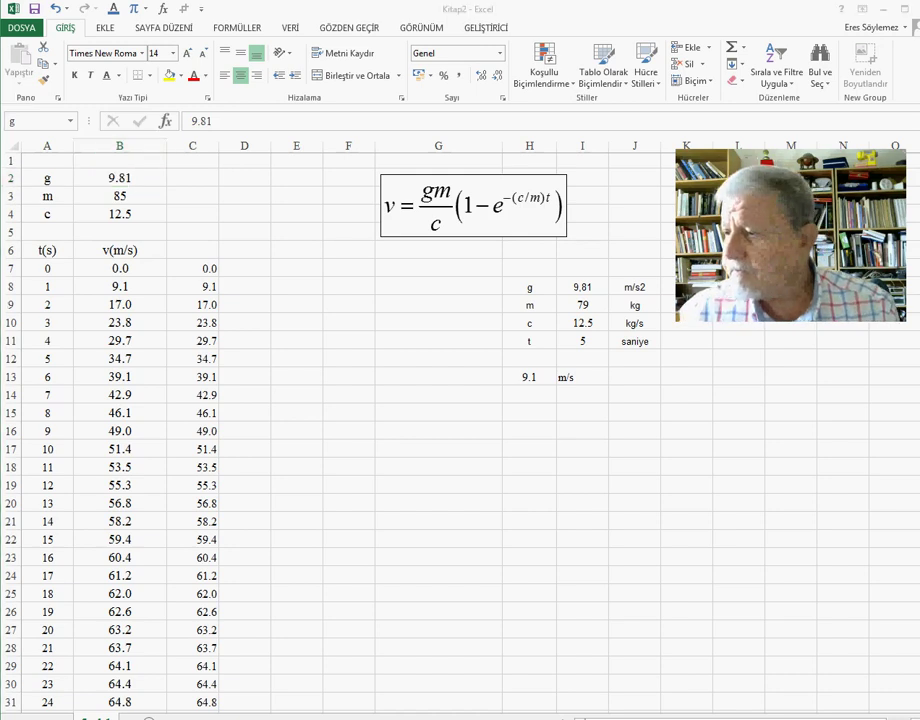
key(alt+Tab)
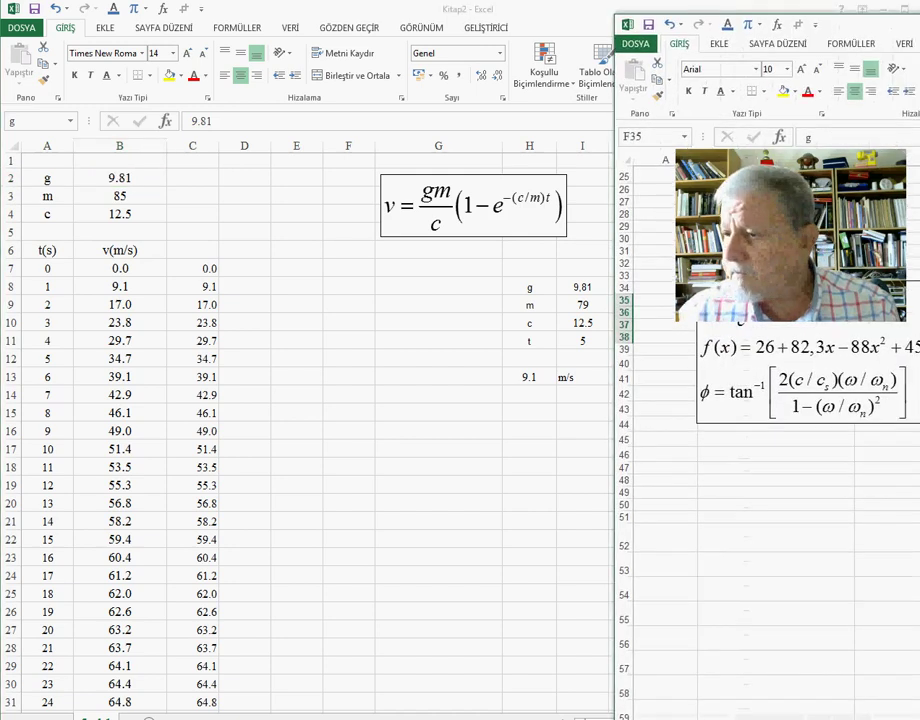
key(alt+Tab)
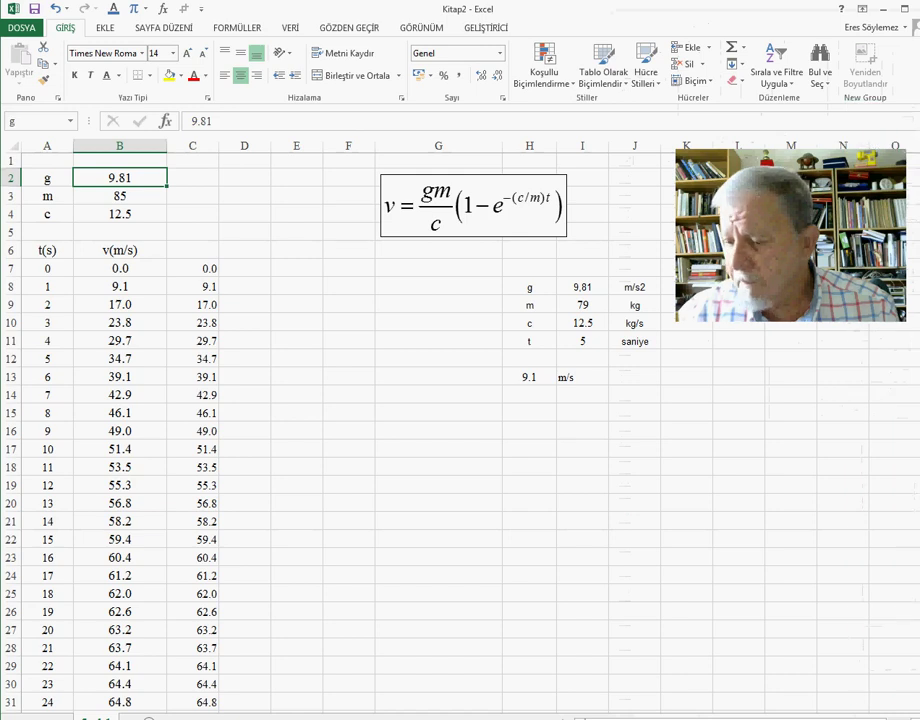